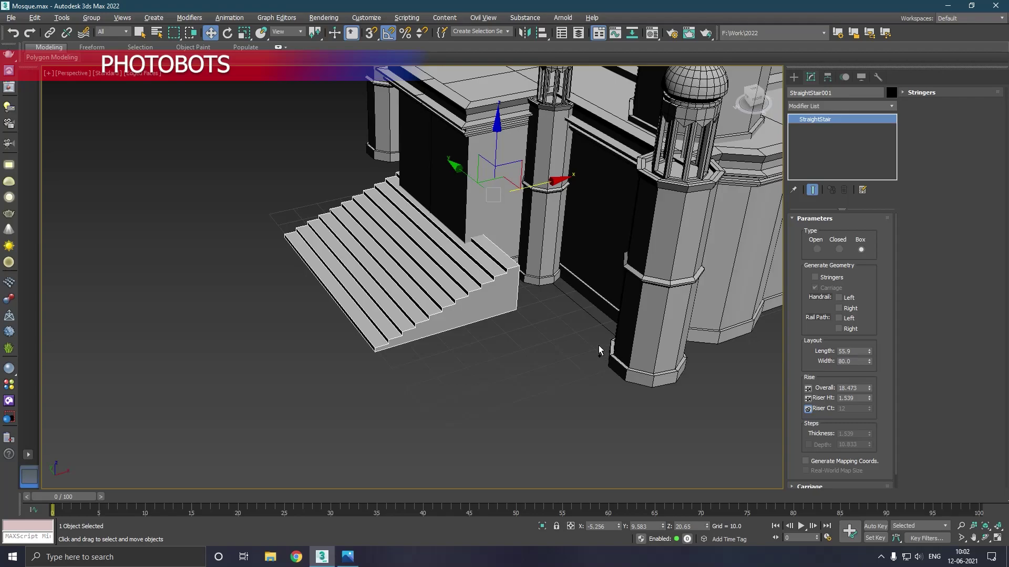
Center the staircase's pivot on the object and scale the staircase uniformly to about 58 percent.
scroll(461, 287, up, 3)
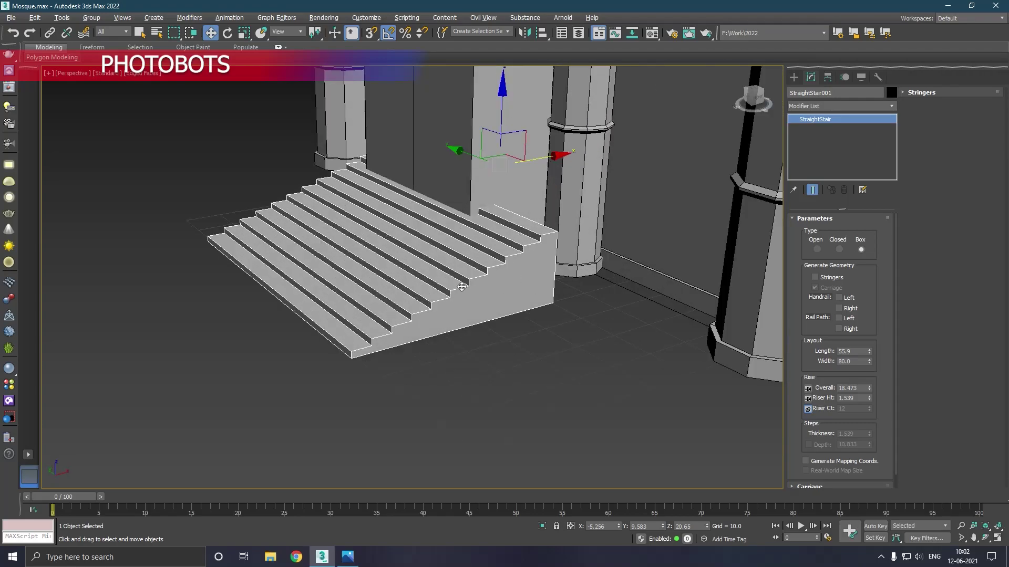
key(r)
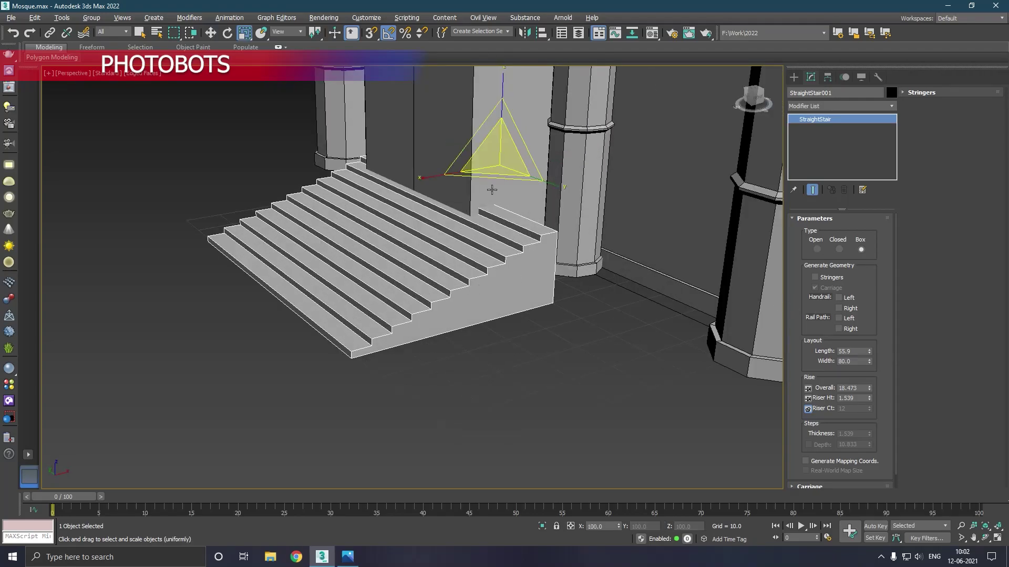
click(828, 78)
click(830, 150)
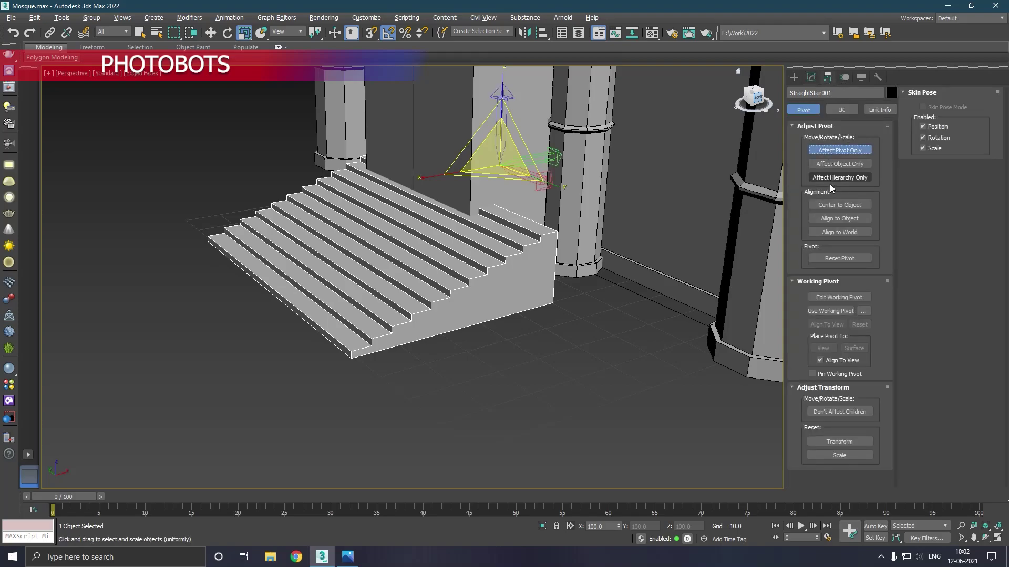
click(832, 204)
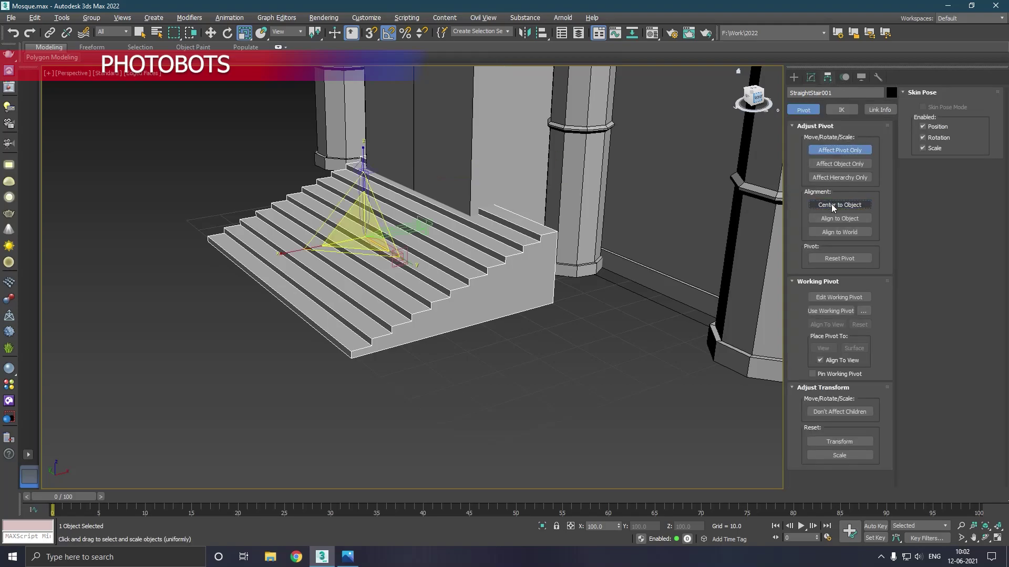
click(808, 77)
drag(367, 242, 367, 281)
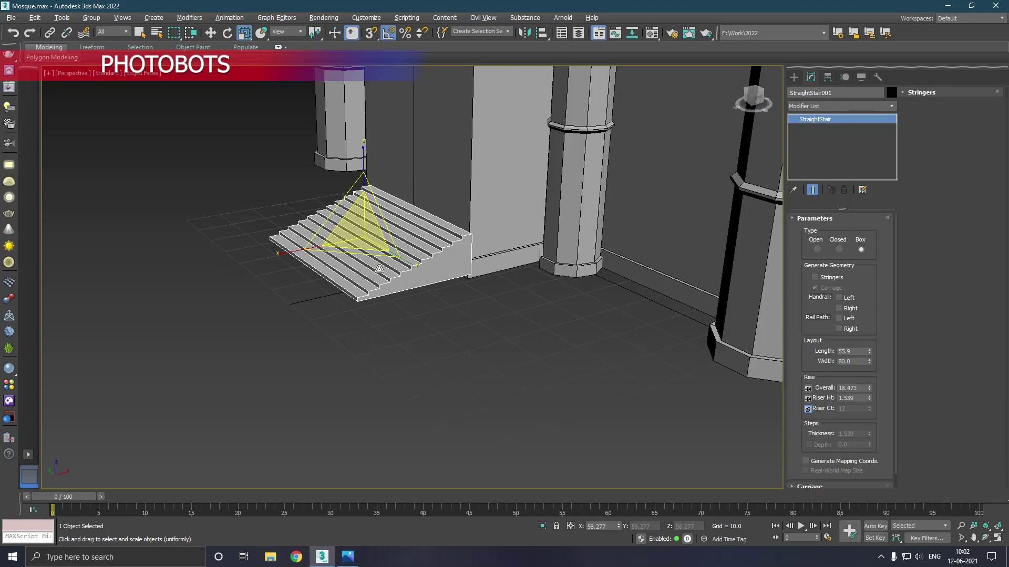
Lower the scaled staircase to ground level at about Z 4.98 and push it against the entrance wall at about X -39.75.
alt+middle_drag(425, 259, 577, 257)
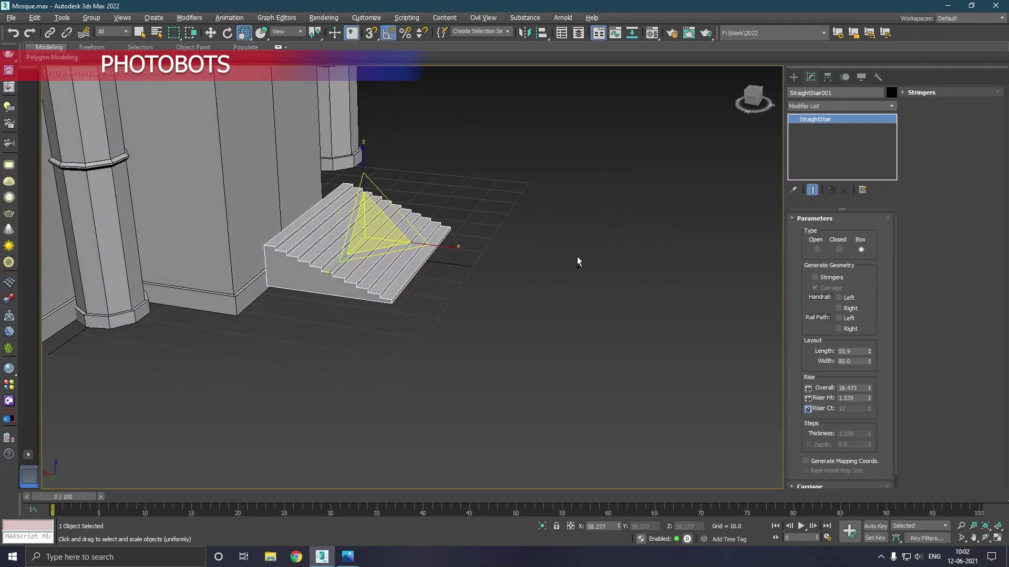
key(w)
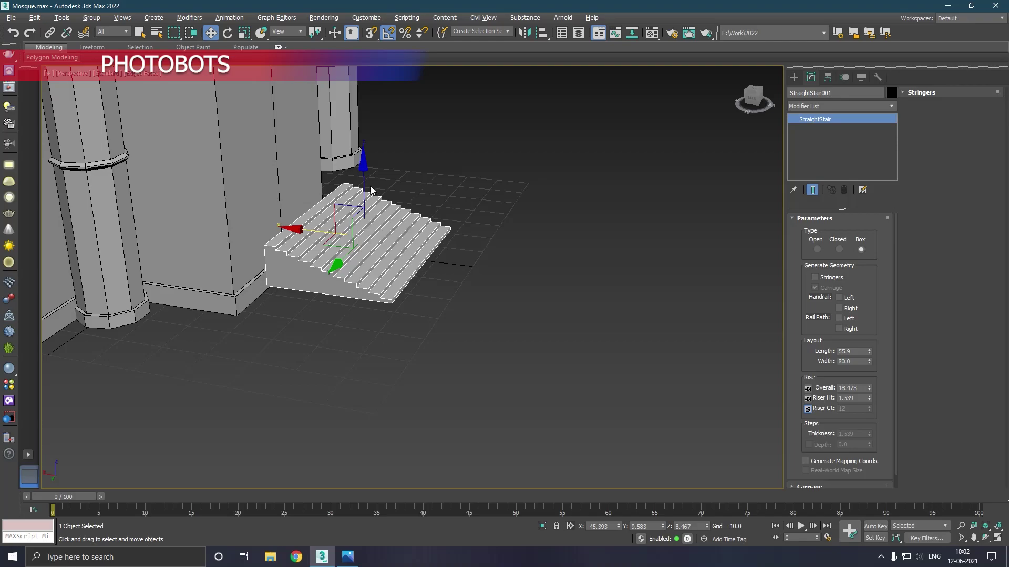
drag(371, 190, 370, 209)
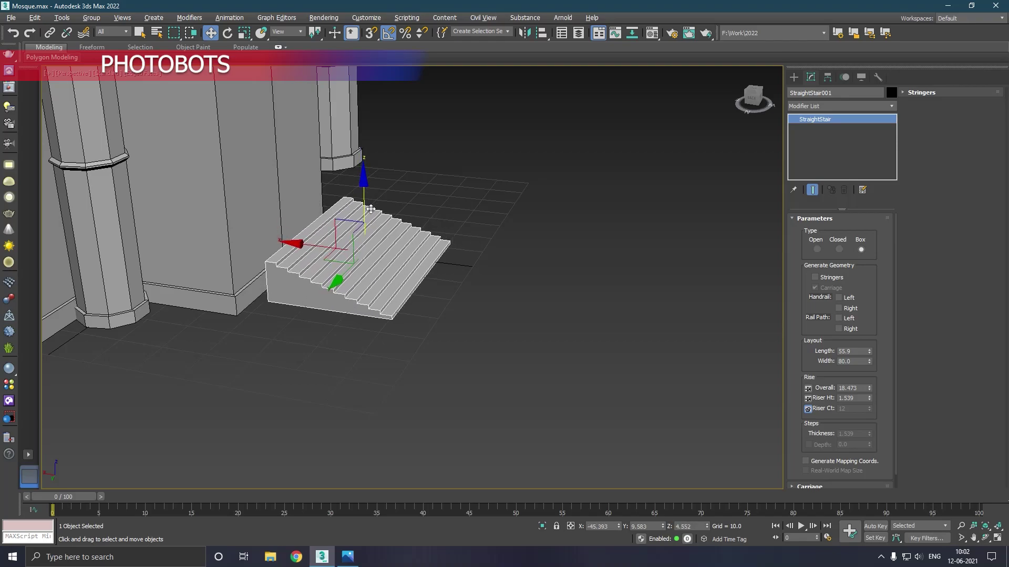
drag(309, 252, 291, 249)
scroll(275, 269, up, 2)
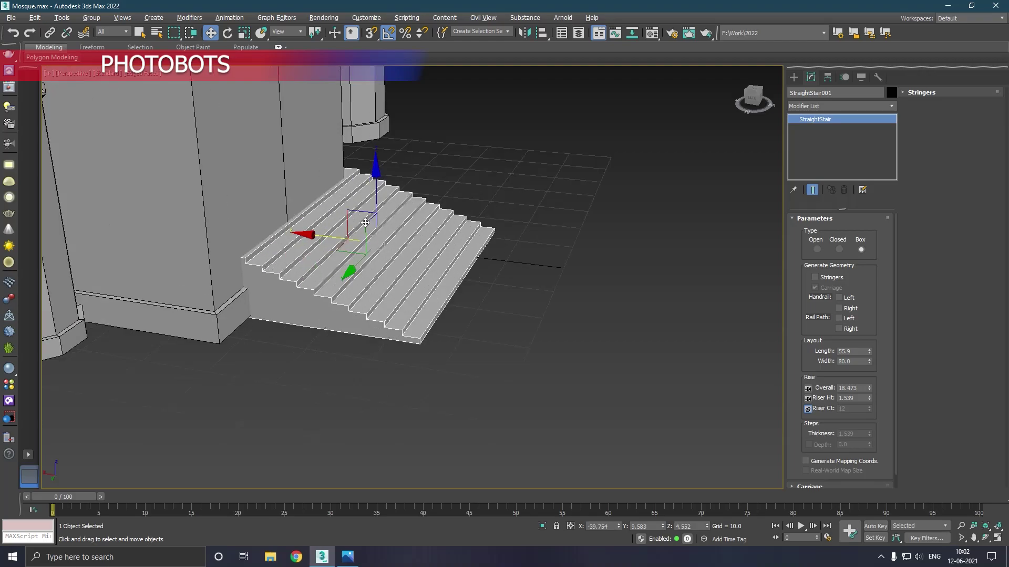
mouse_move(380, 207)
mouse_down()
mouse_move(390, 192)
mouse_move(399, 202)
mouse_up()
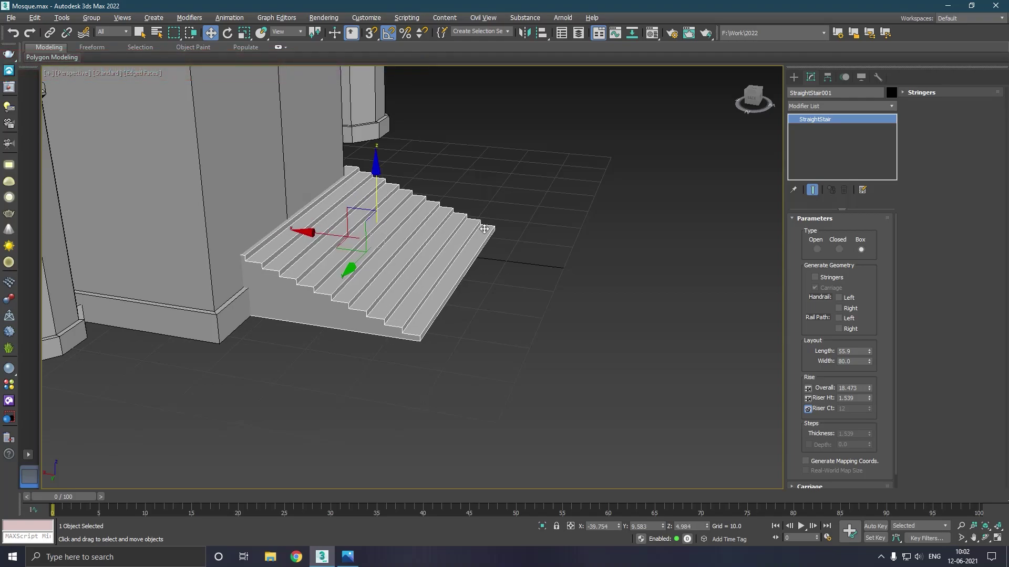
Fine-tune the staircase's position against the entrance wall to about X -41.56 and Y 15.86.
alt+middle_drag(483, 229, 357, 236)
drag(349, 230, 327, 225)
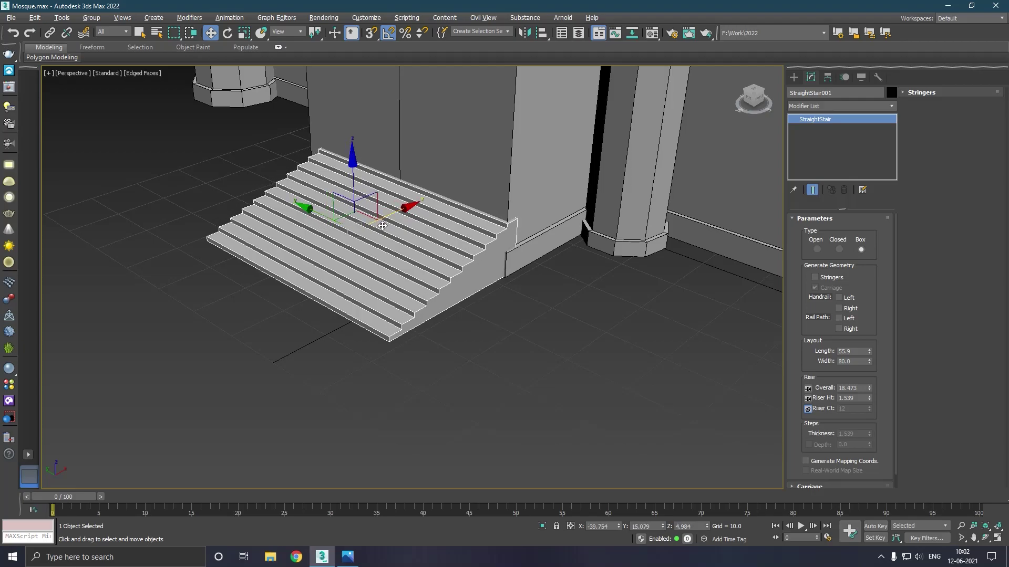
drag(398, 217, 391, 220)
drag(312, 222, 304, 224)
alt+middle_drag(378, 221, 535, 230)
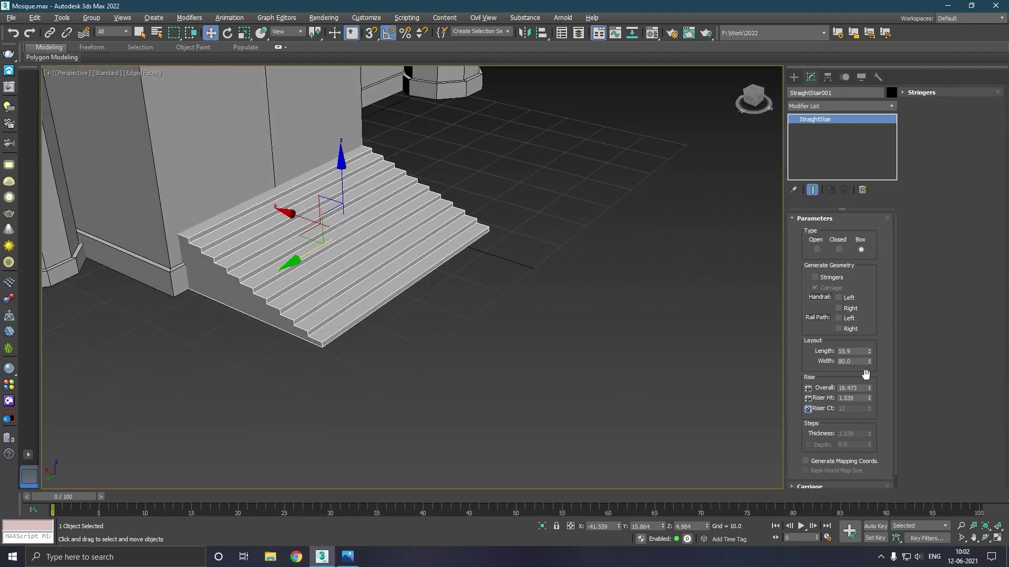
Increase the staircase's width to 94.4 and slide it along the wall to about Y 21.12.
drag(868, 361, 869, 352)
drag(311, 260, 268, 236)
alt+middle_drag(566, 250, 436, 255)
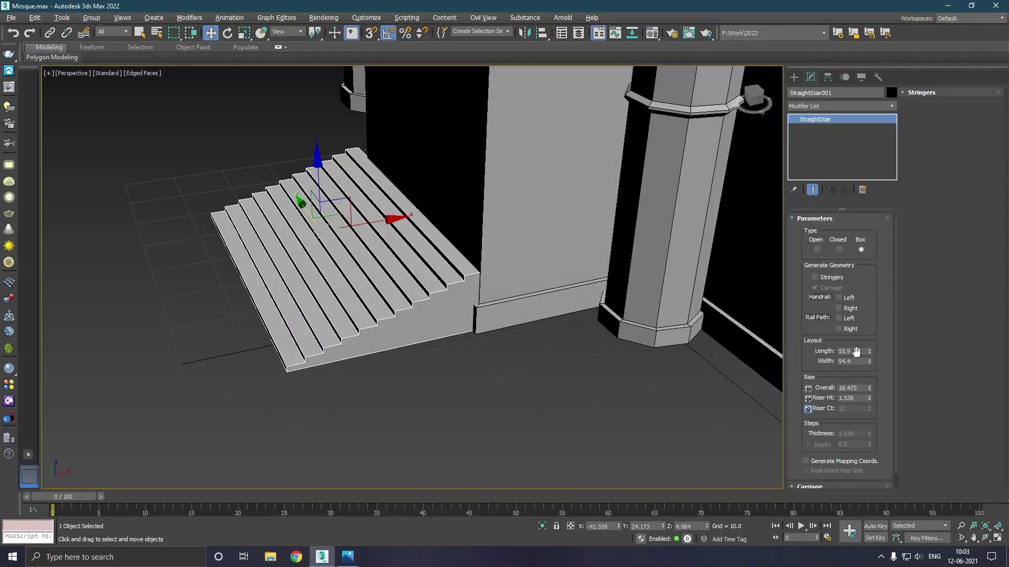
alt+middle_drag(559, 312, 336, 274)
drag(264, 271, 281, 265)
alt+middle_drag(329, 247, 375, 258)
Try placing a copy of the staircase rotated 90 degrees about Z at the wall corner, and delete that copy.
key(e)
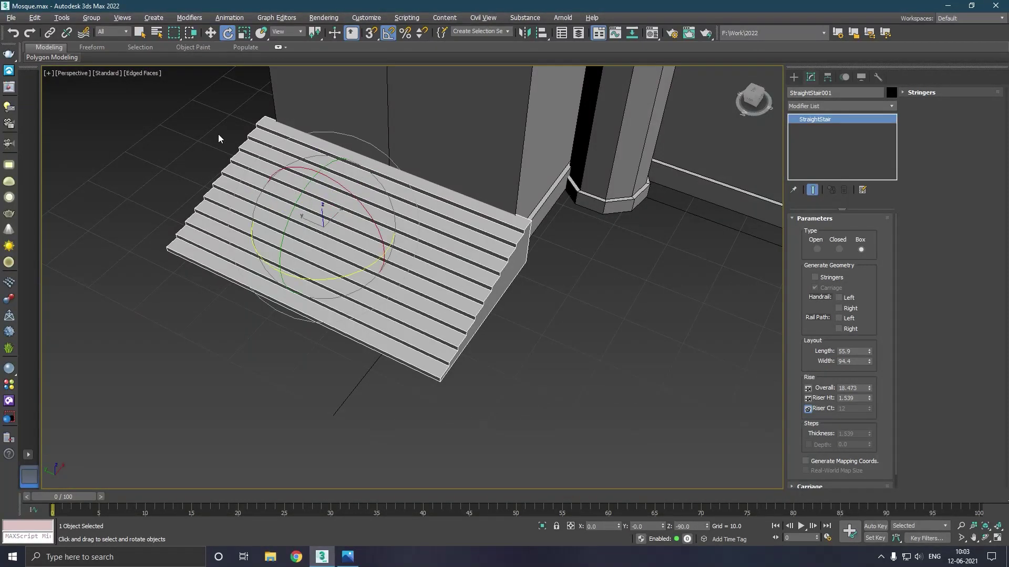
shift+drag(338, 284, 375, 271)
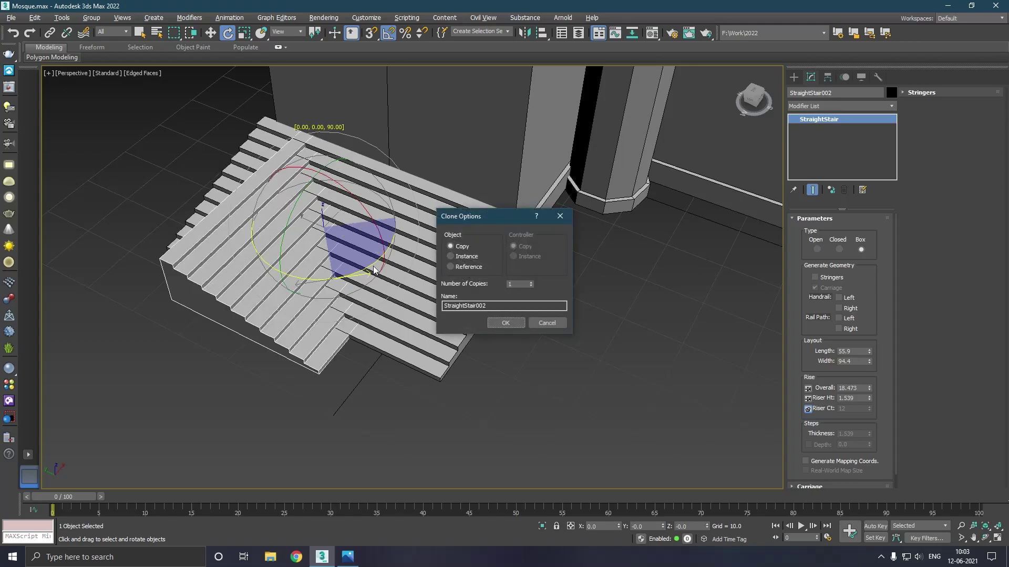
click(509, 322)
key(w)
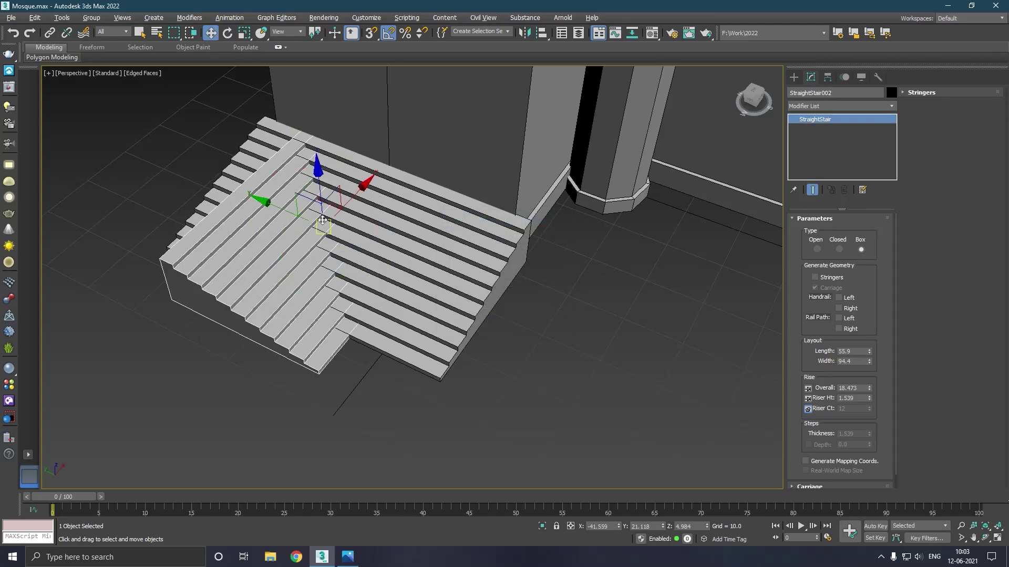
mouse_move(449, 282)
mouse_down()
mouse_move(450, 240)
mouse_move(591, 223)
mouse_up()
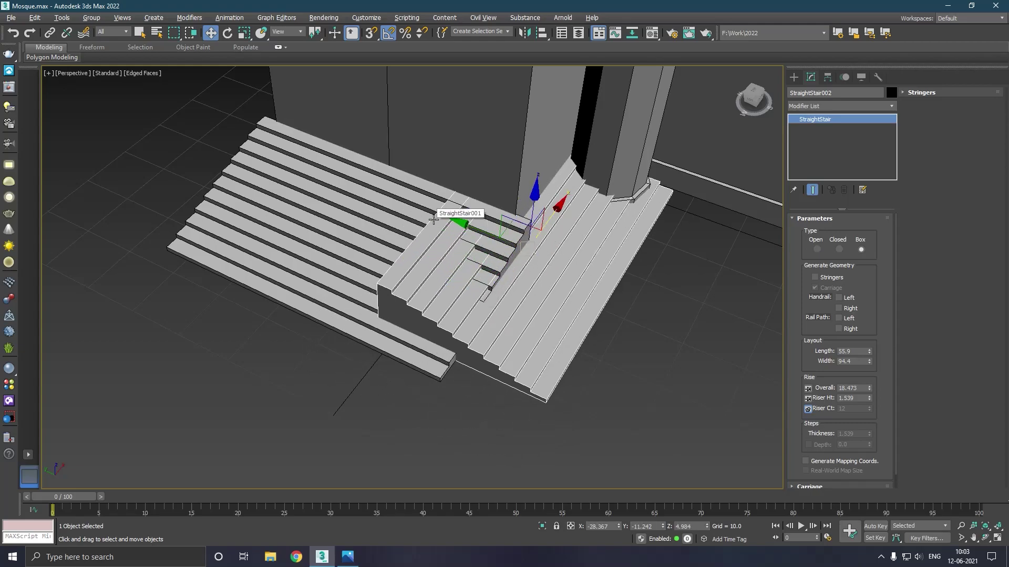
key(Delete)
Add a Symmetry modifier to the original staircase.
click(400, 226)
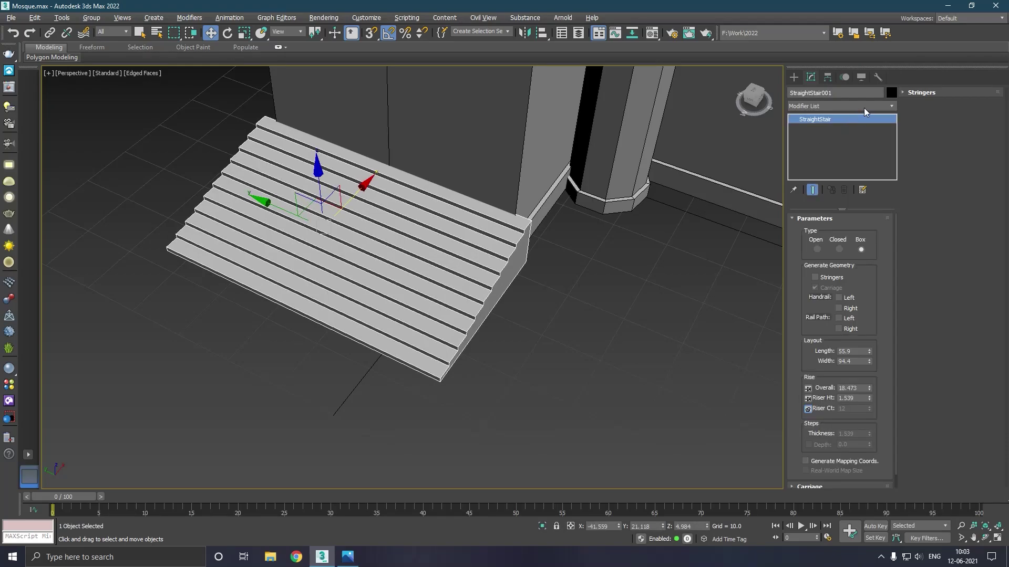
click(891, 107)
key(Escape)
click(893, 106)
drag(895, 128, 884, 381)
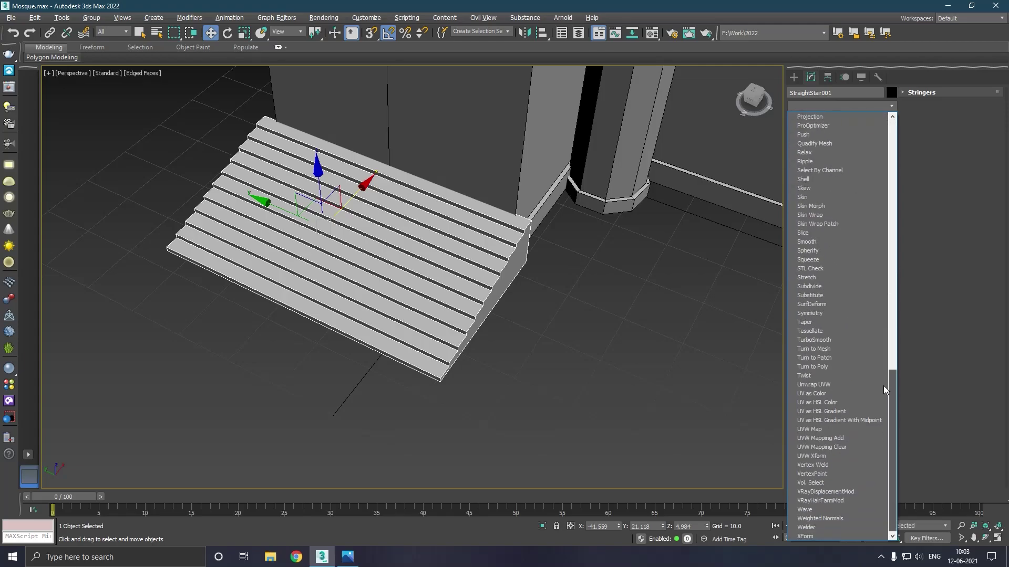
click(822, 312)
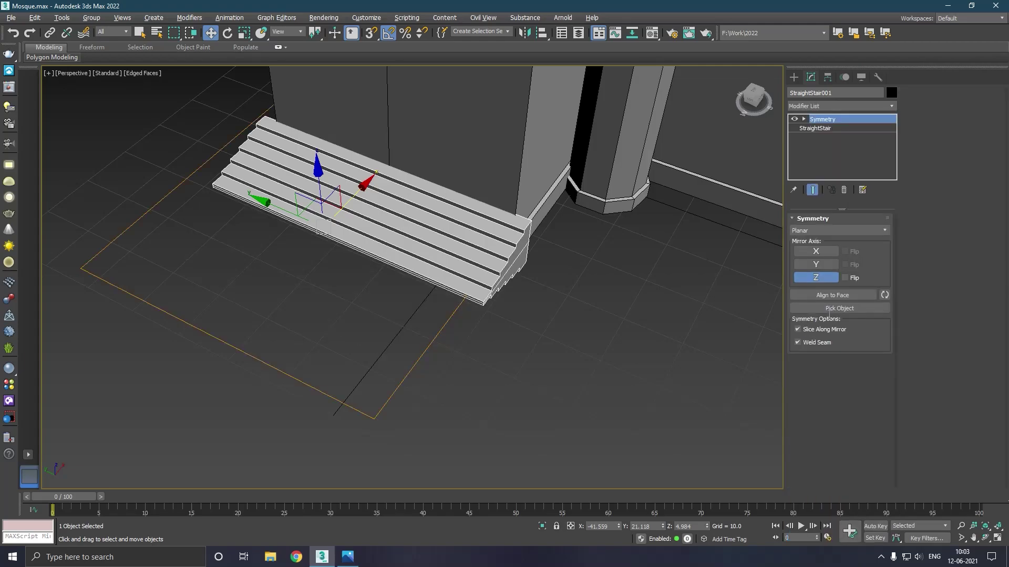
Set the Symmetry modifier to mirror the staircase on the X axis only.
click(818, 265)
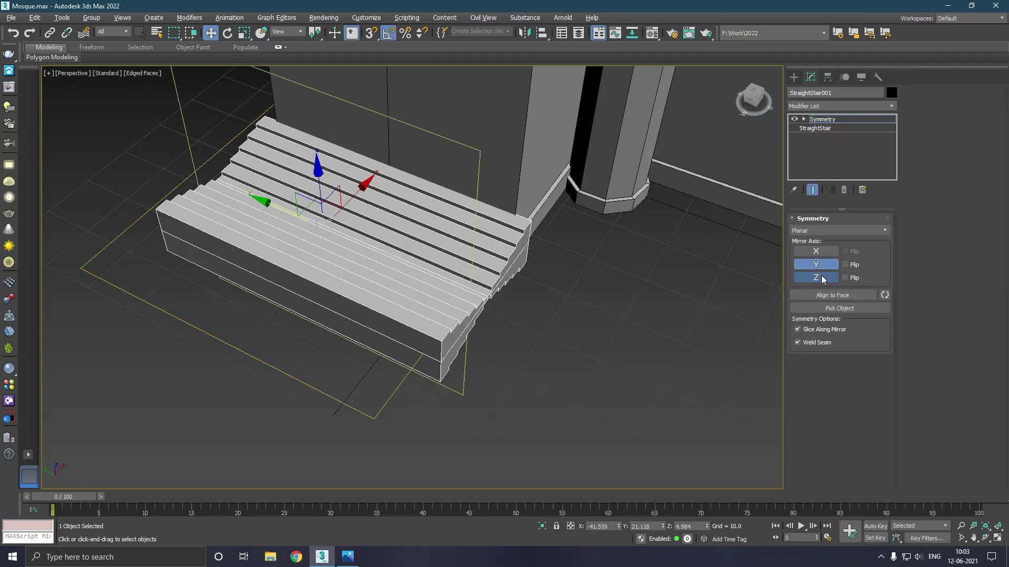
click(828, 254)
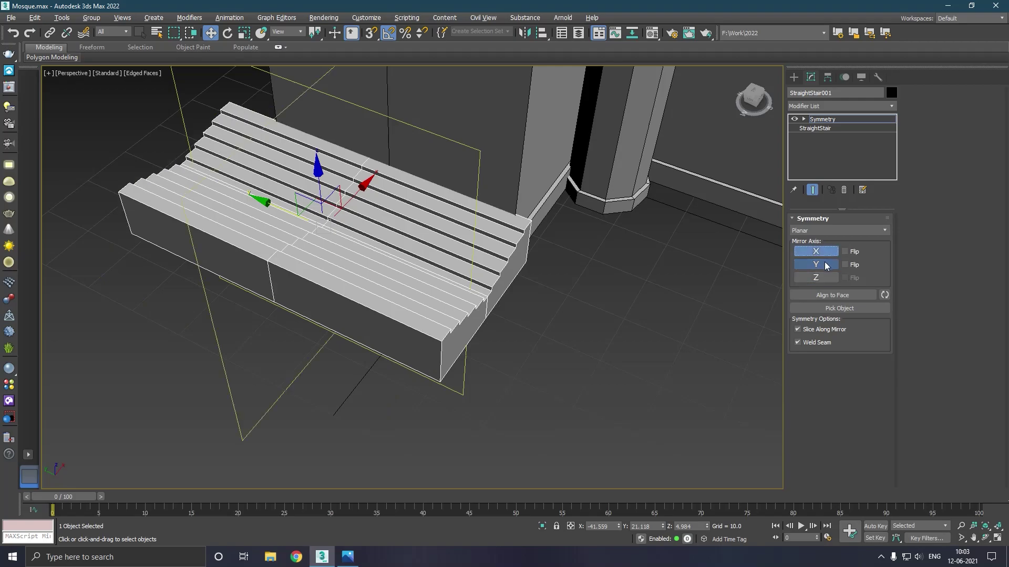
click(824, 263)
click(852, 252)
click(852, 252)
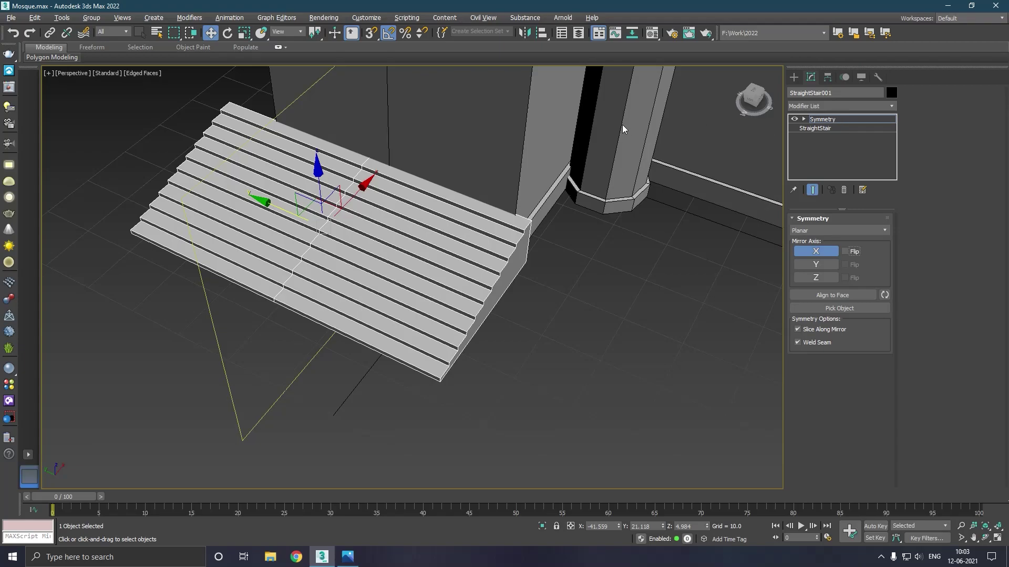
Flip the X mirror direction and rotate the Symmetry plane 45 degrees about Z so the steps turn a mitred corner.
click(228, 32)
drag(328, 283, 334, 285)
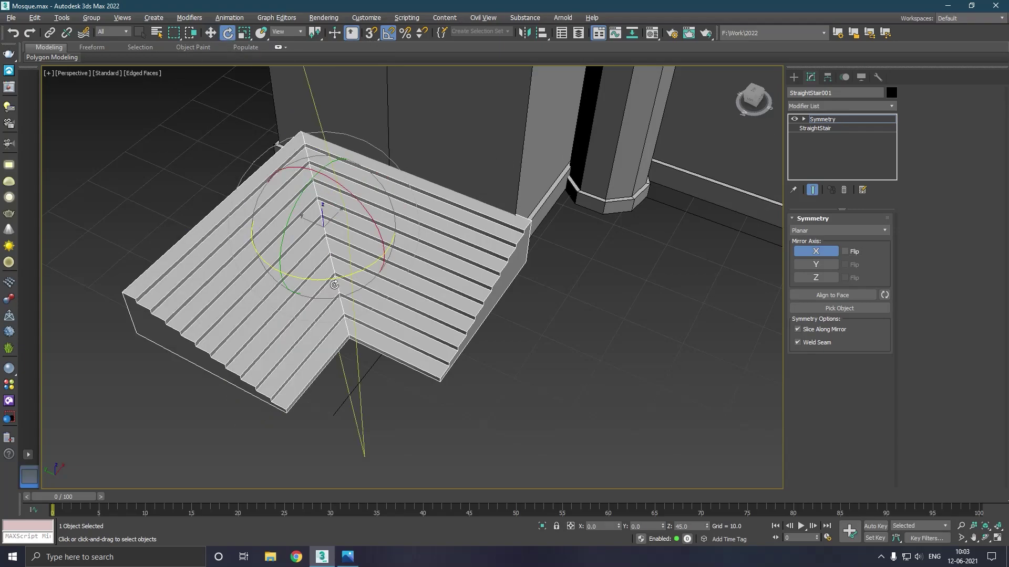
key(ctrl+z)
click(846, 253)
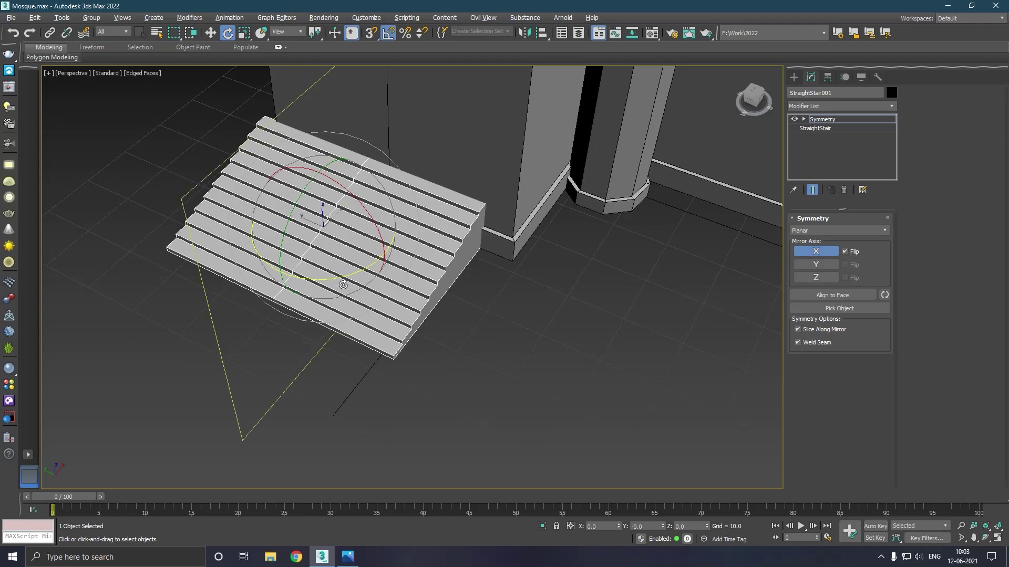
drag(372, 271, 384, 273)
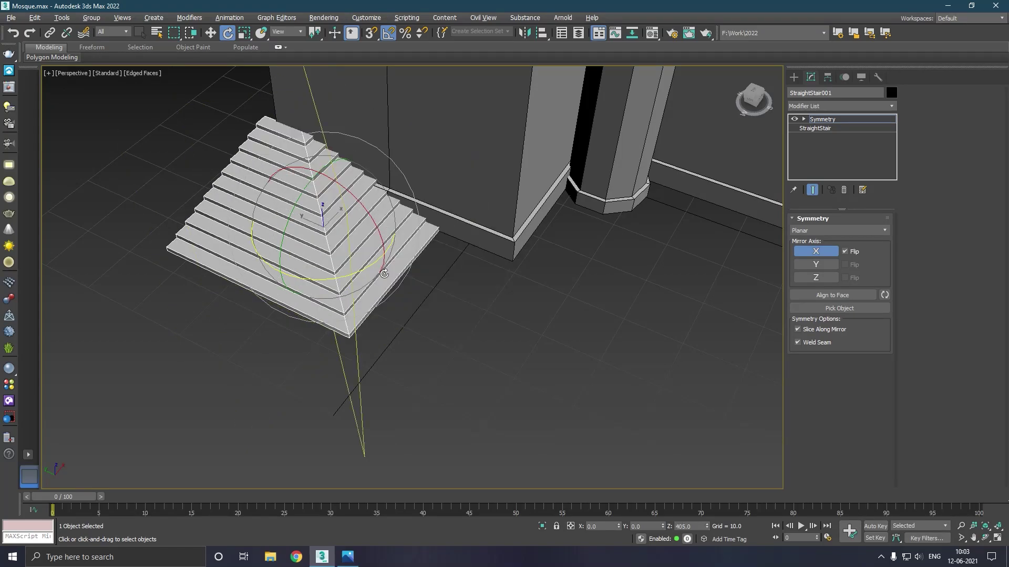
Move the mirror plane and the staircase along Y until the mitred steps wrap around the entrance wall's corner.
key(w)
drag(292, 194, 342, 257)
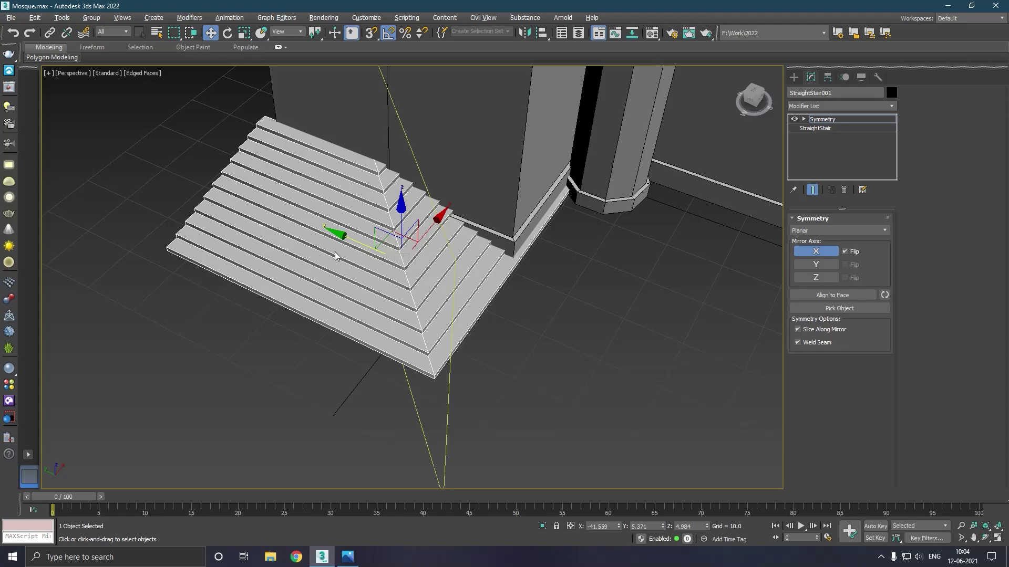
click(813, 121)
mouse_move(277, 211)
mouse_down()
mouse_move(303, 220)
mouse_move(293, 219)
mouse_up()
click(829, 120)
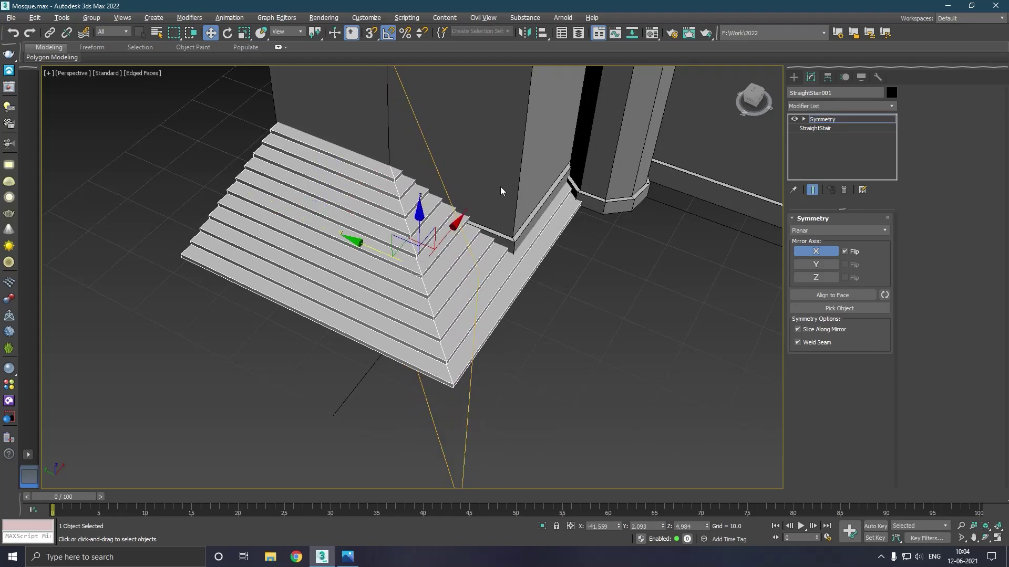
mouse_move(373, 255)
mouse_down()
mouse_move(415, 258)
mouse_move(381, 254)
mouse_up()
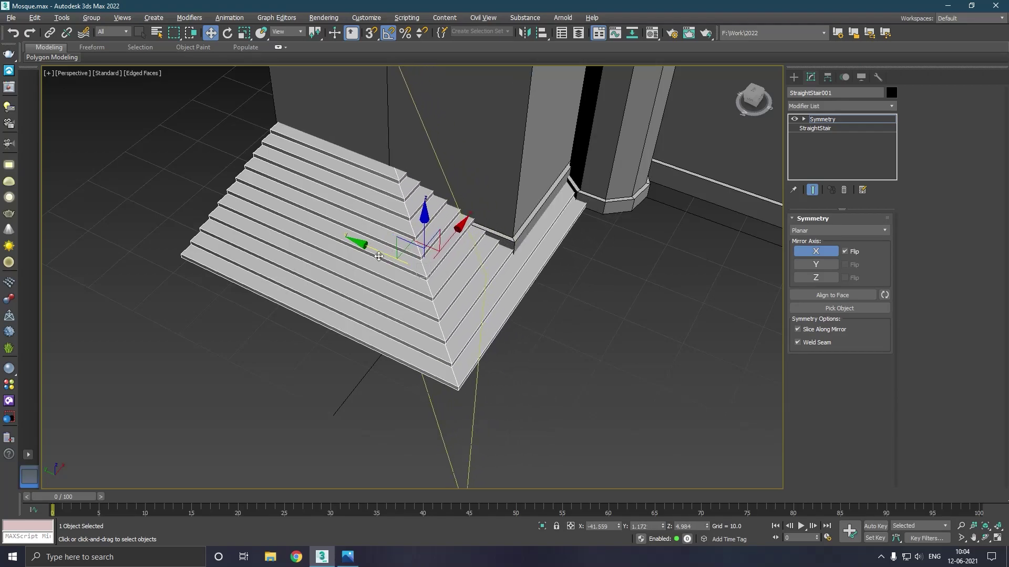
alt+middle_drag(414, 289, 437, 289)
Collapse the staircase's modifier stack and convert it to an Editable Poly.
right_click(815, 122)
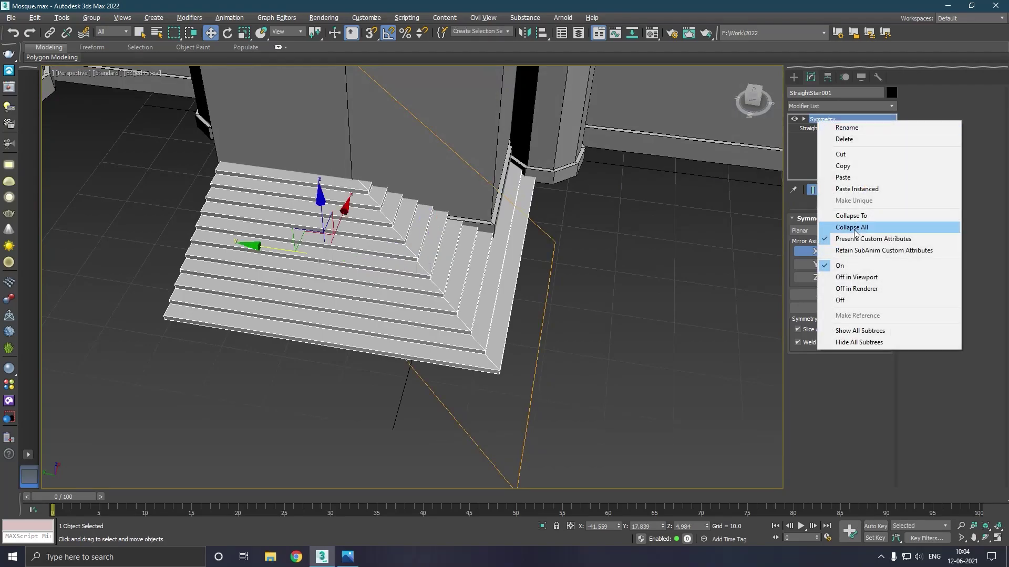
click(841, 226)
right_click(812, 167)
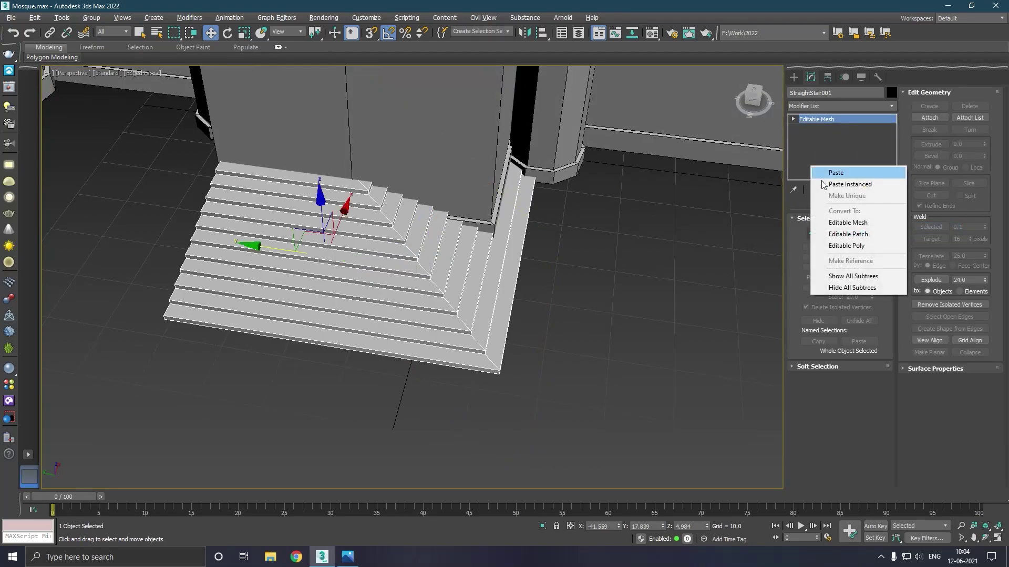
click(835, 244)
Shift the staircase along the wall to about Y 5.83 and extend its open-end vertices outward to about Y 40.67.
alt+middle_drag(577, 247, 596, 222)
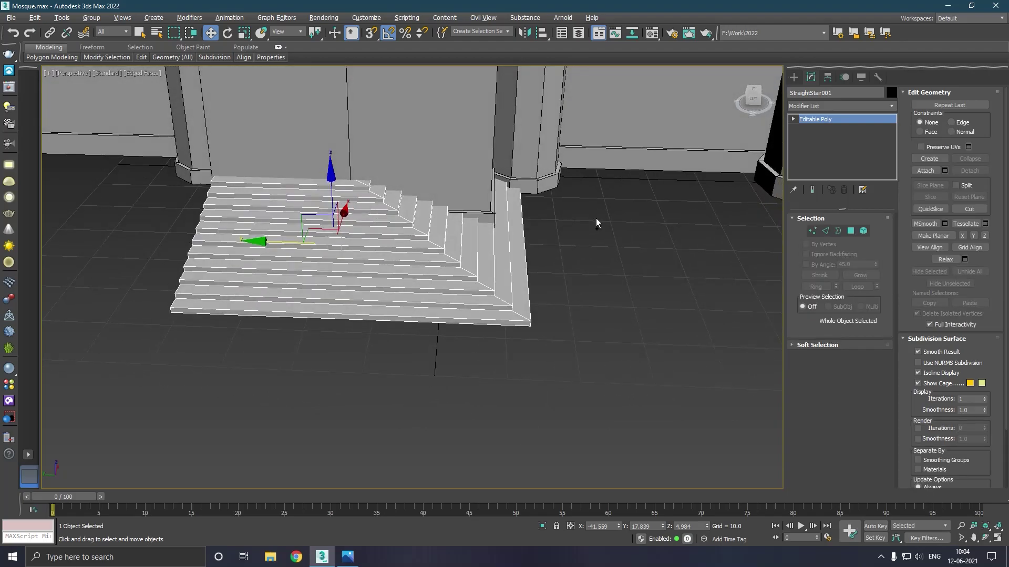
drag(273, 247, 347, 240)
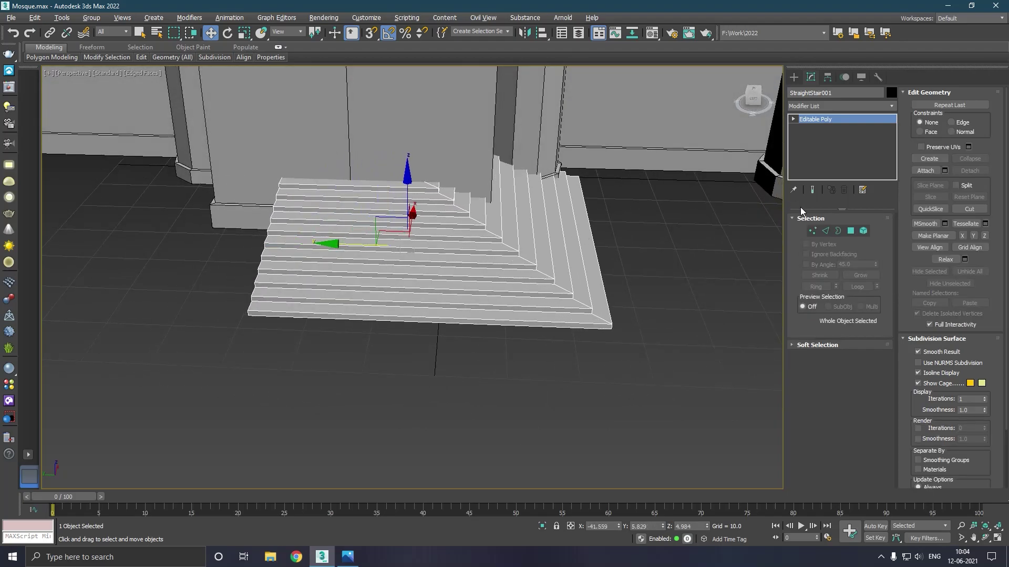
click(812, 230)
drag(192, 138, 315, 347)
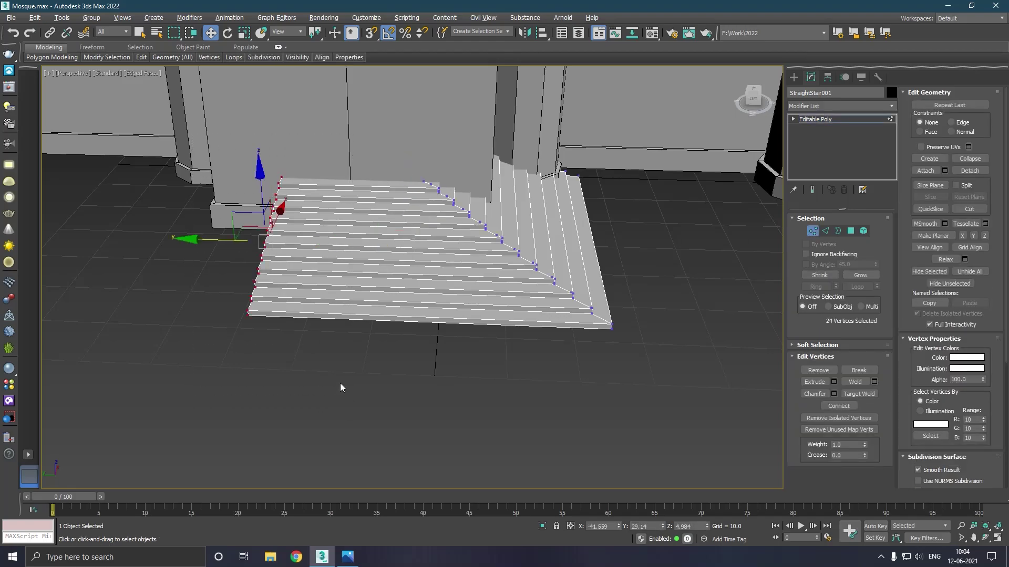
drag(218, 246, 149, 249)
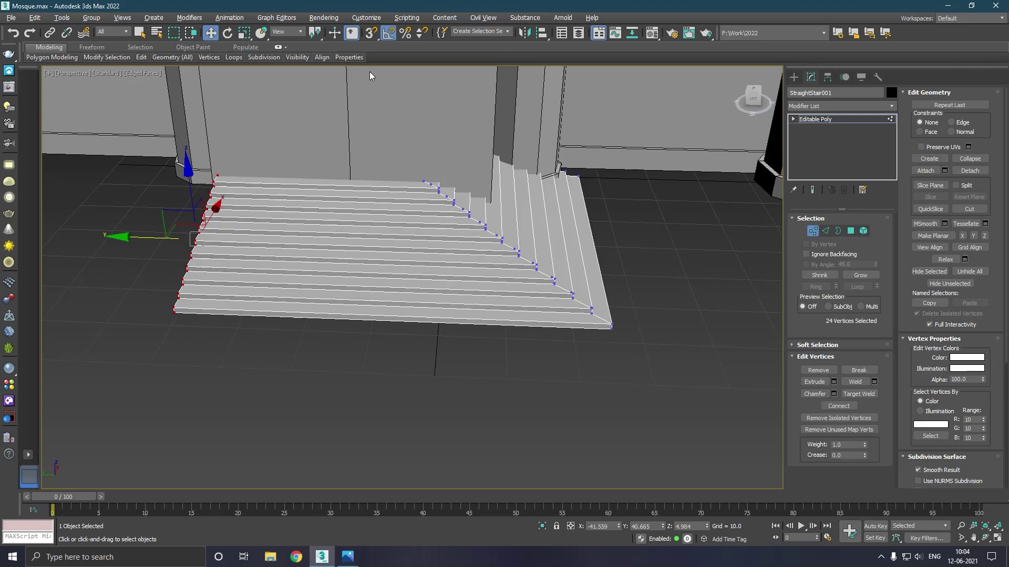
Move the mitre and side-flight vertices to about Y -22.09 and the side flight's end vertices to about X 7.2.
drag(765, 386, 768, 399)
drag(446, 218, 511, 215)
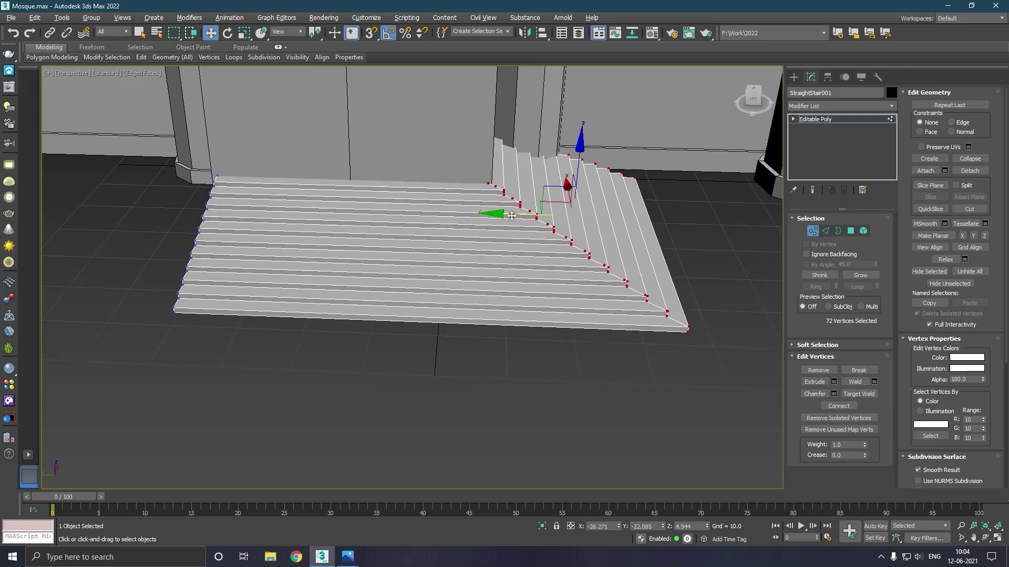
alt+middle_drag(649, 166, 521, 178)
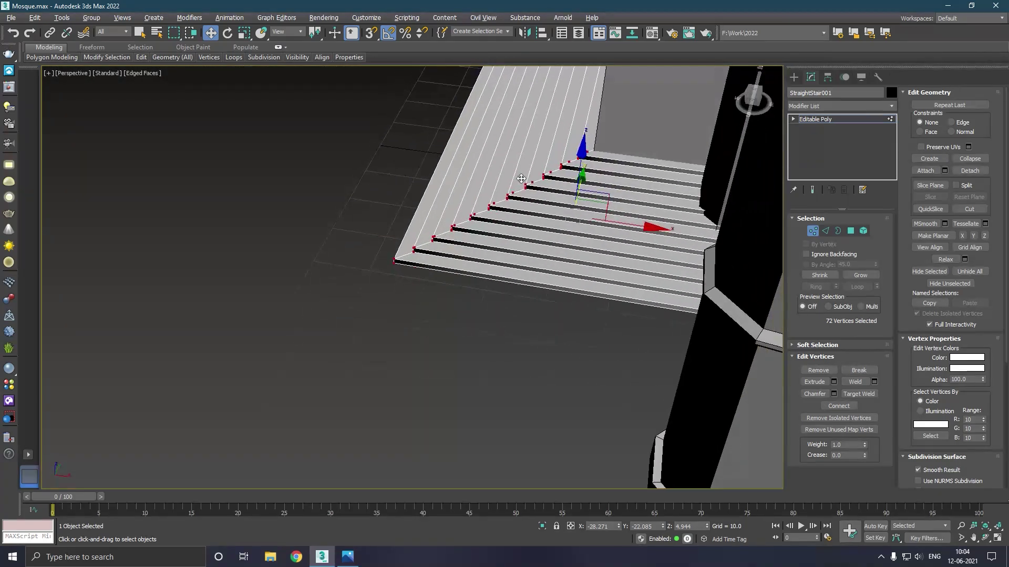
drag(864, 507, 868, 512)
alt+middle_drag(704, 393, 669, 375)
alt+middle_drag(643, 317, 683, 325)
drag(784, 285, 806, 278)
scroll(571, 323, down, 5)
Select the vertices at the front flight's open end and move them outward to about Y 42.51.
alt+middle_drag(572, 322, 522, 311)
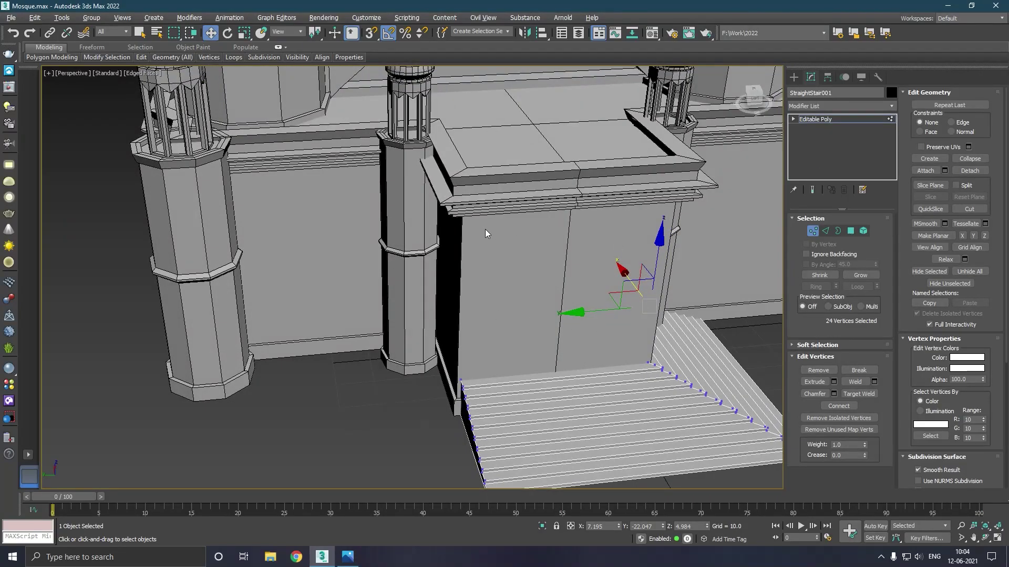
scroll(485, 233, down, 3)
alt+middle_drag(505, 275, 491, 273)
drag(375, 256, 504, 456)
drag(419, 350, 414, 350)
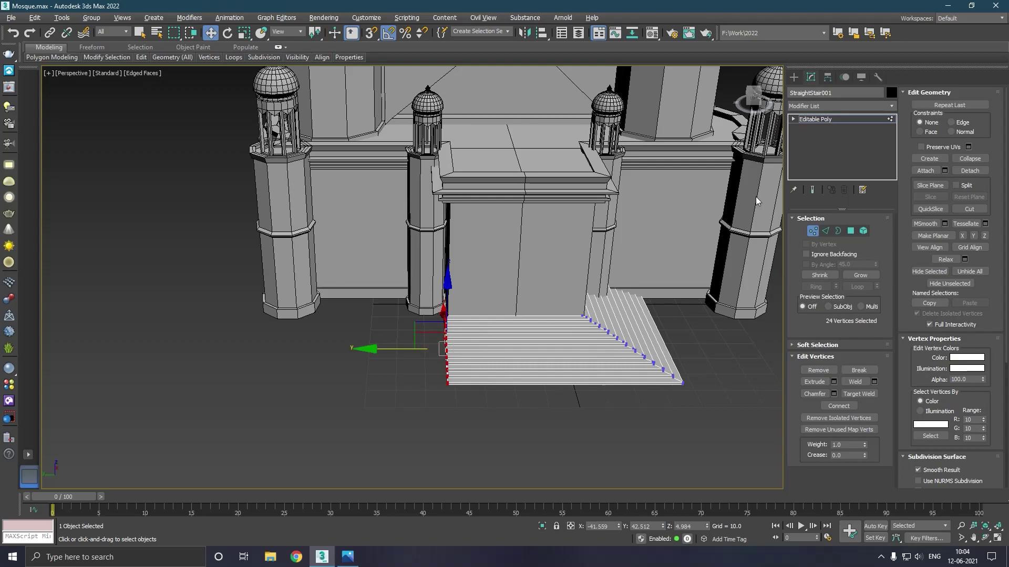
Add a Symmetry modifier to the whole staircase and mirror it across the X axis only.
click(807, 120)
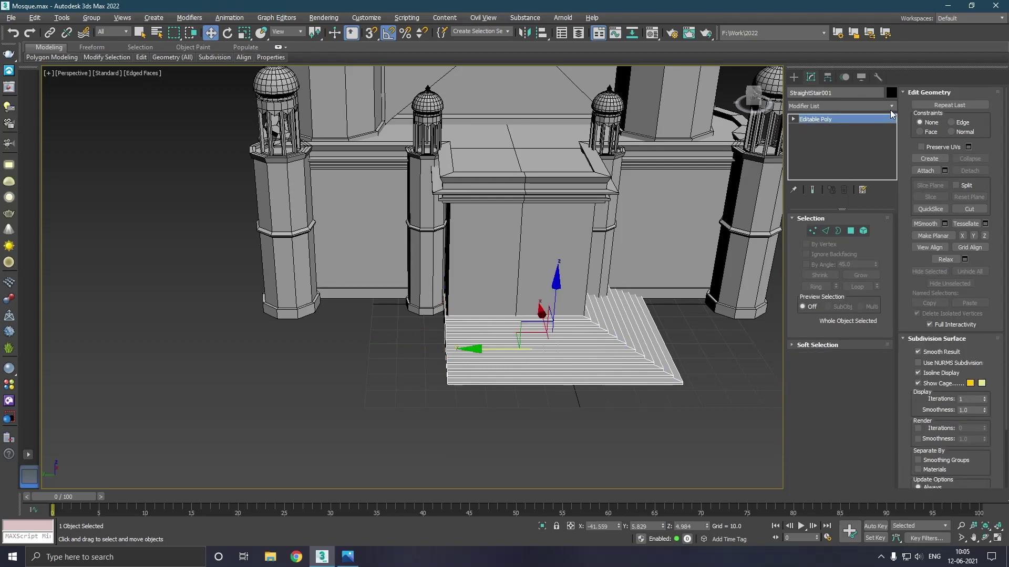
click(891, 107)
drag(891, 127, 887, 359)
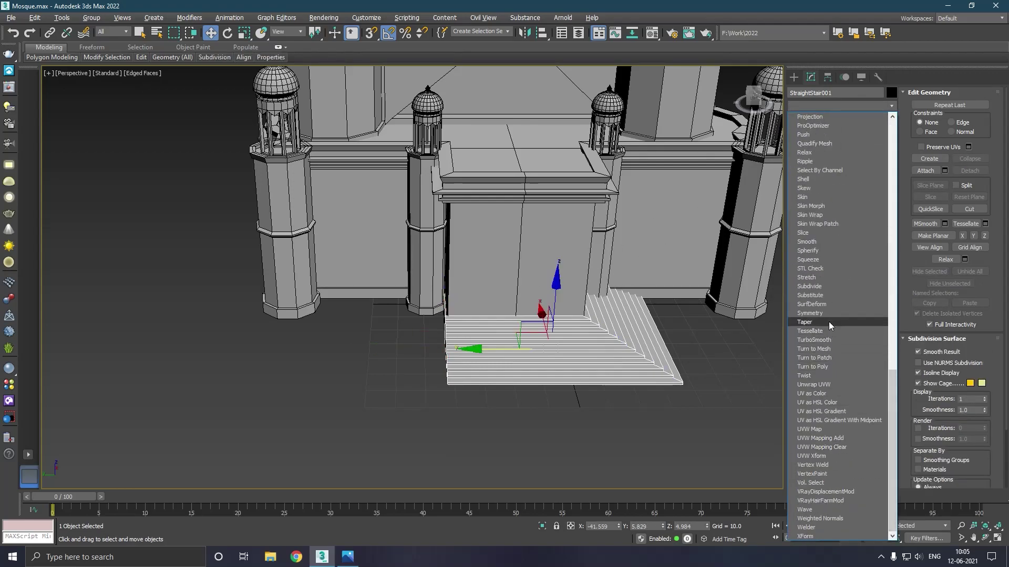
click(827, 314)
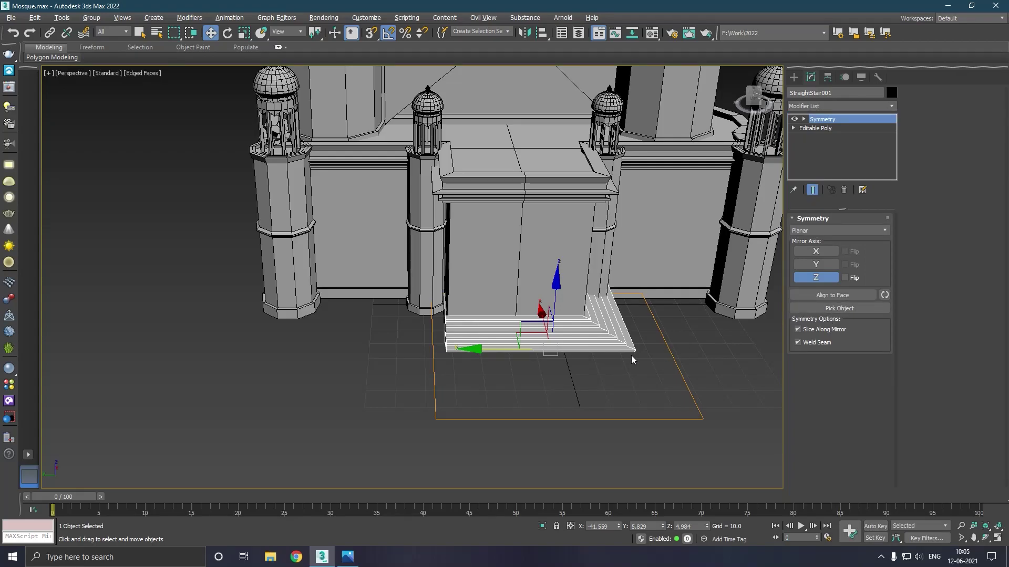
scroll(626, 364, up, 3)
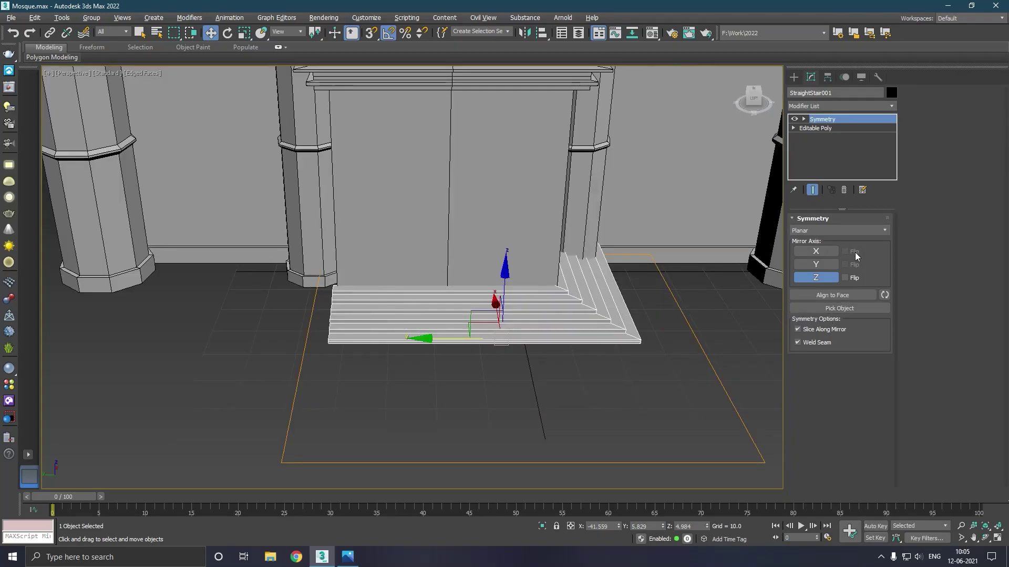
click(822, 264)
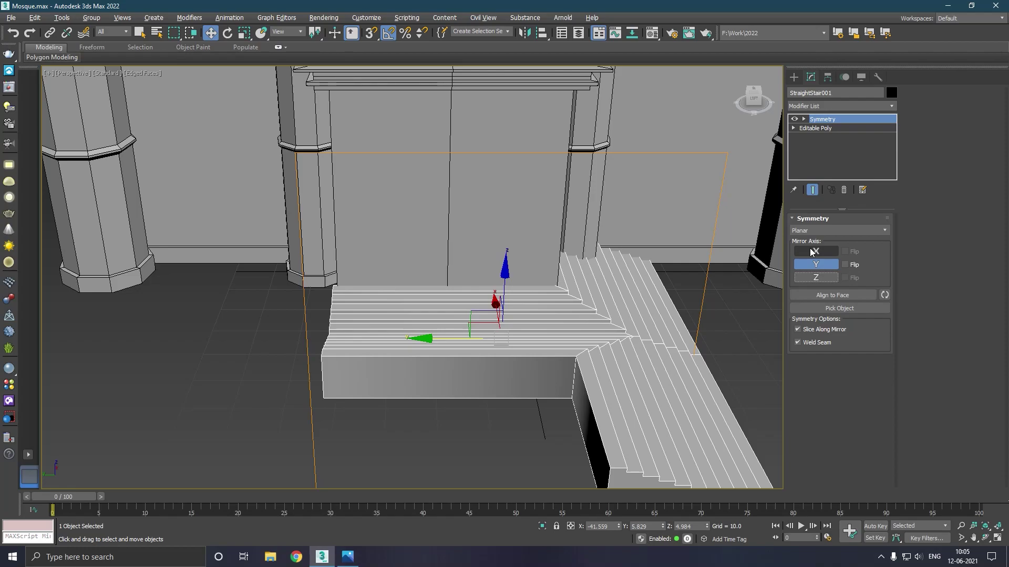
click(811, 252)
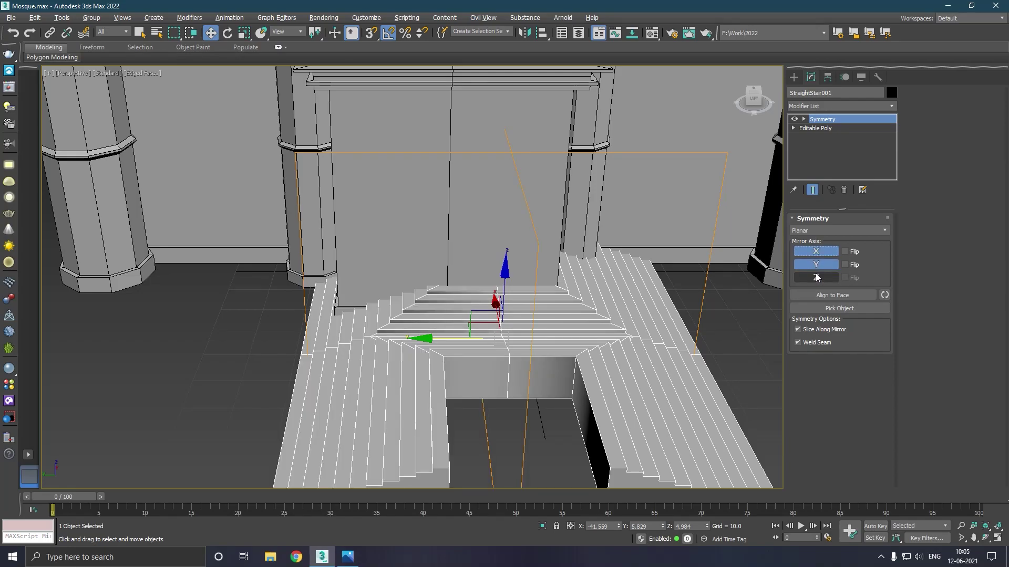
click(816, 266)
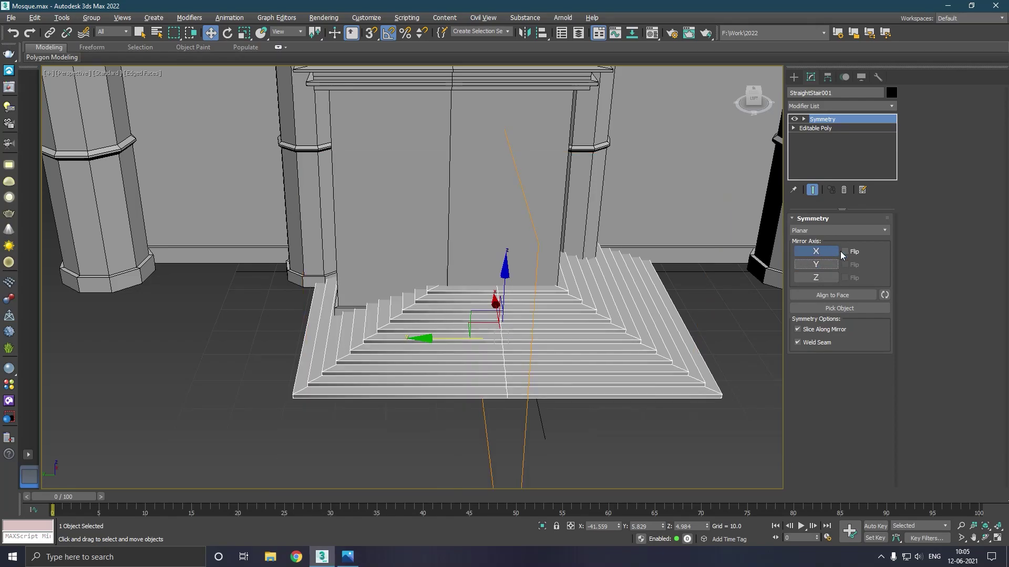
Move the Symmetry mirror plane along the entrance wall to about Y 16.41 and collapse the staircase to an Editable Poly.
click(834, 120)
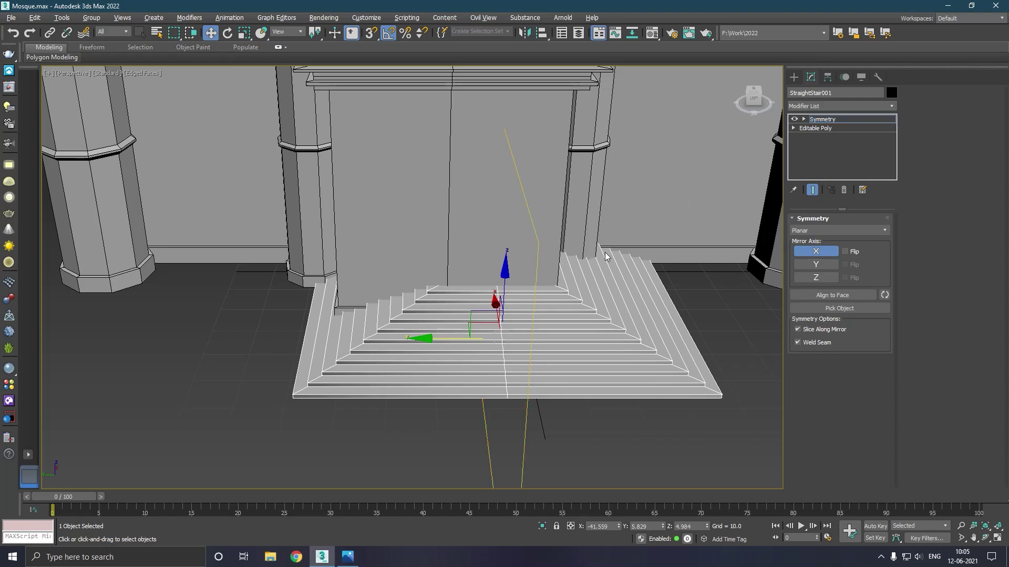
drag(481, 330, 388, 345)
alt+middle_drag(468, 330, 569, 254)
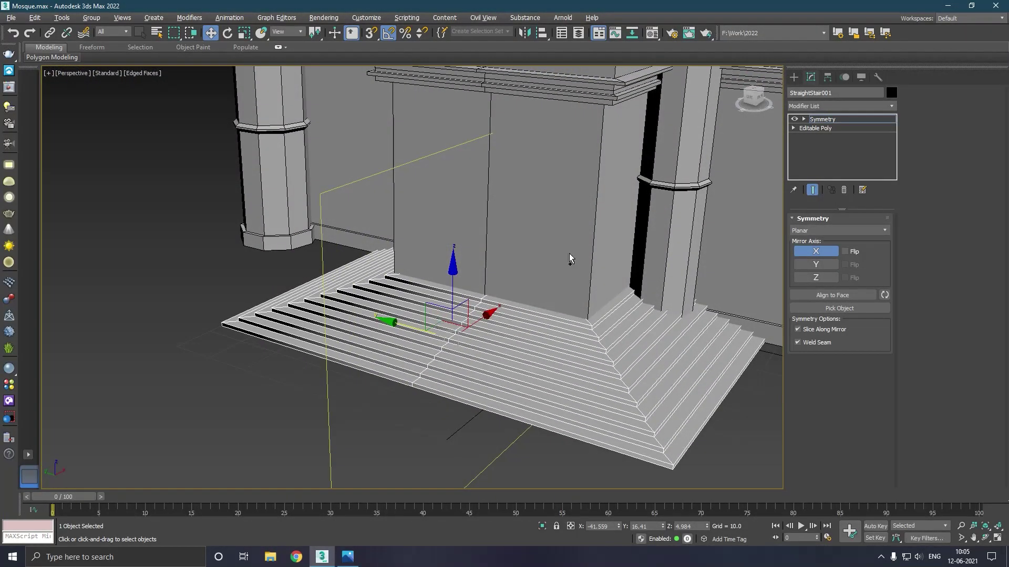
right_click(845, 117)
click(888, 217)
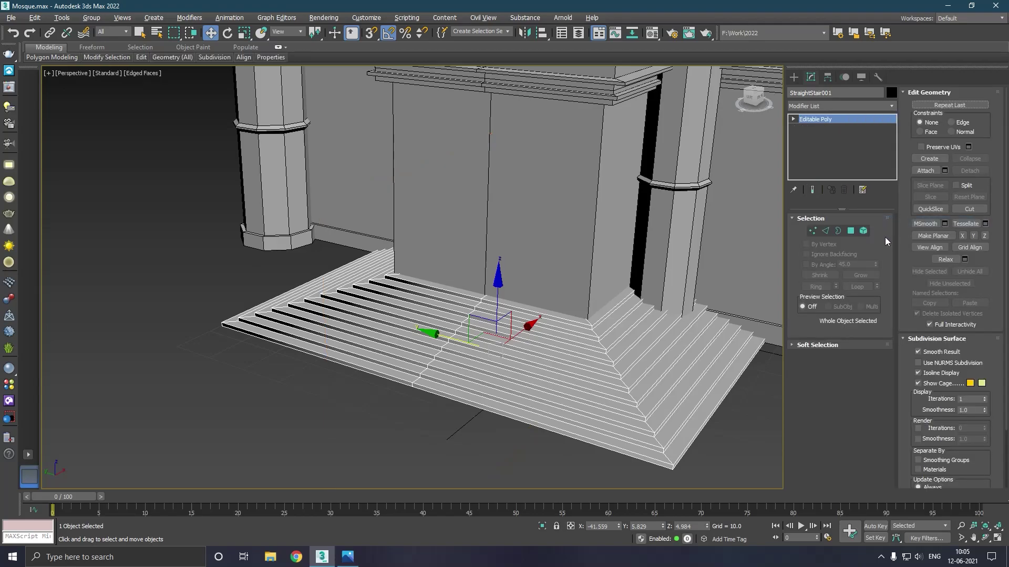
Clear all smoothing groups on the entire staircase element, leave element editing and deselect the staircase.
click(863, 231)
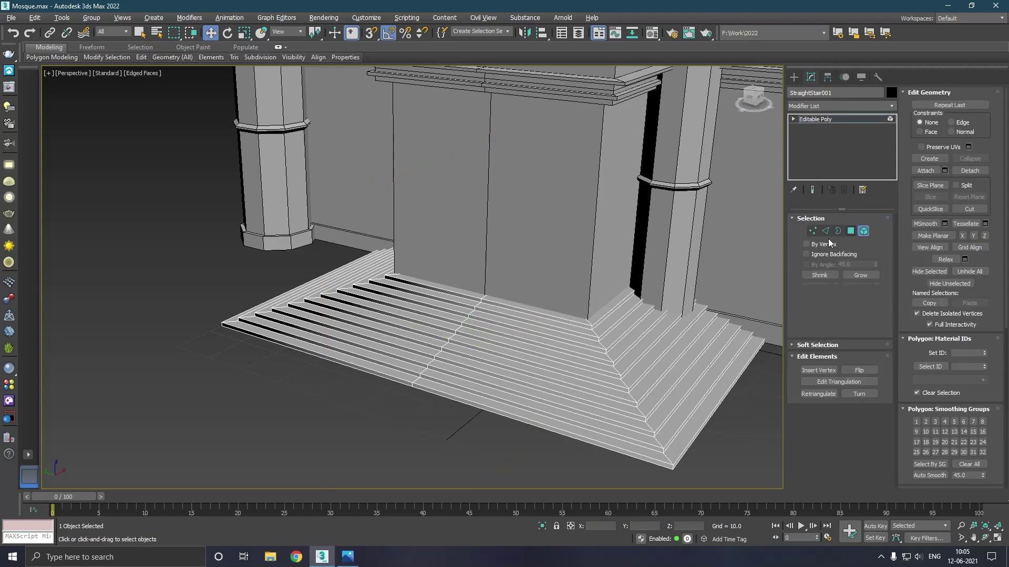
click(598, 323)
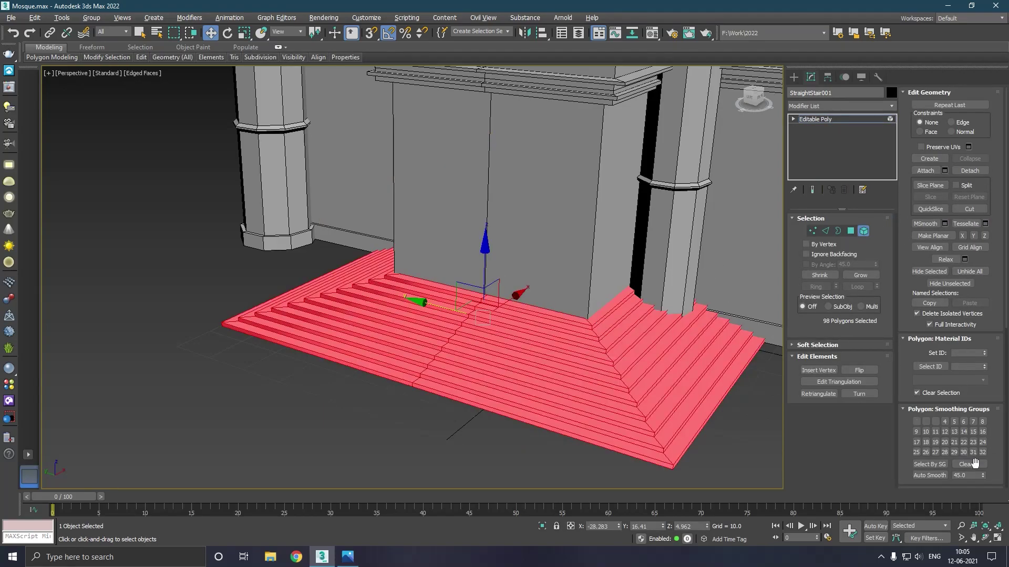
click(970, 464)
alt+middle_drag(522, 327, 543, 338)
click(850, 120)
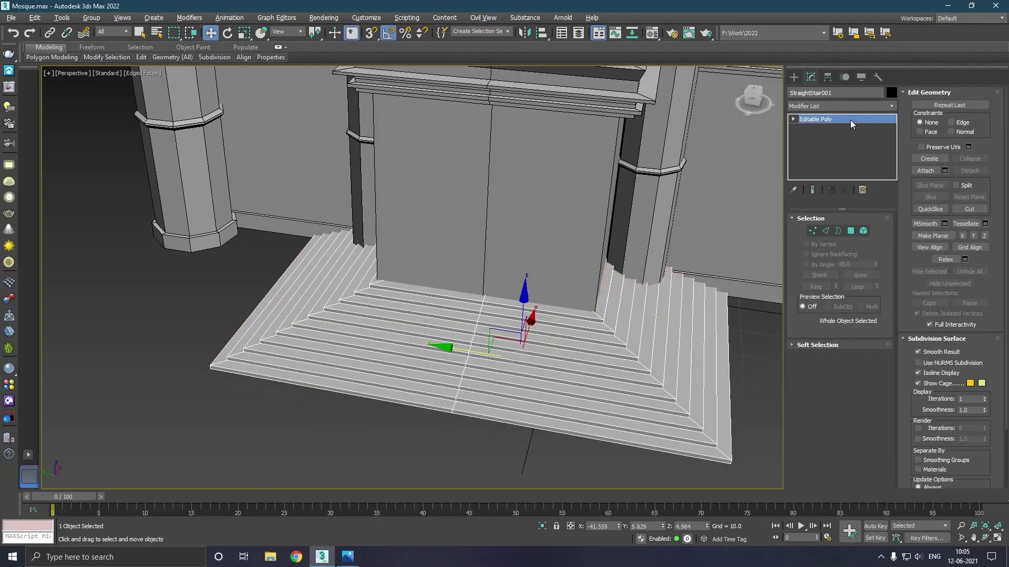
click(213, 298)
scroll(412, 320, down, 4)
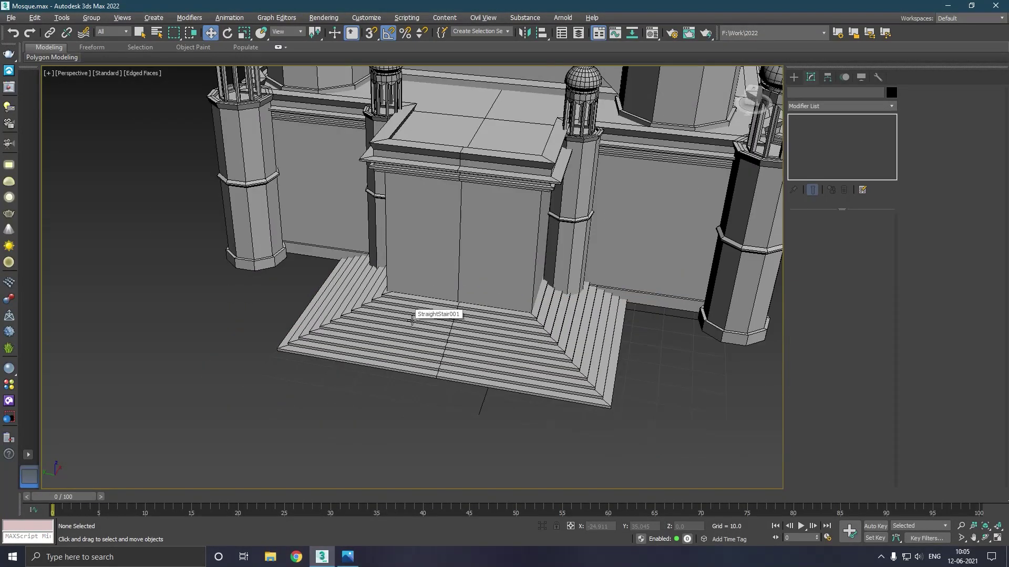
alt+middle_drag(560, 333, 483, 310)
scroll(404, 365, down, 3)
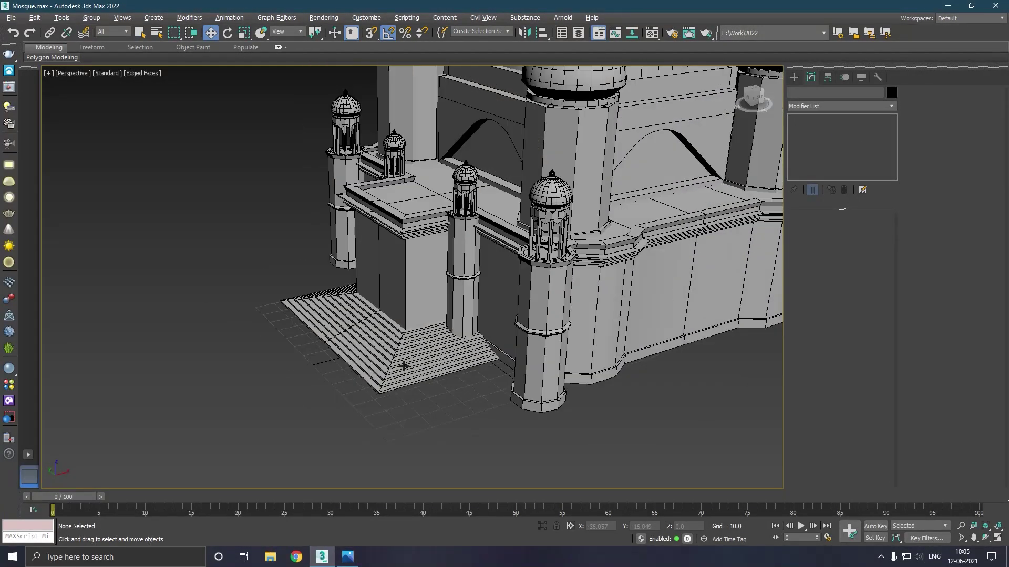
scroll(418, 378, up, 2)
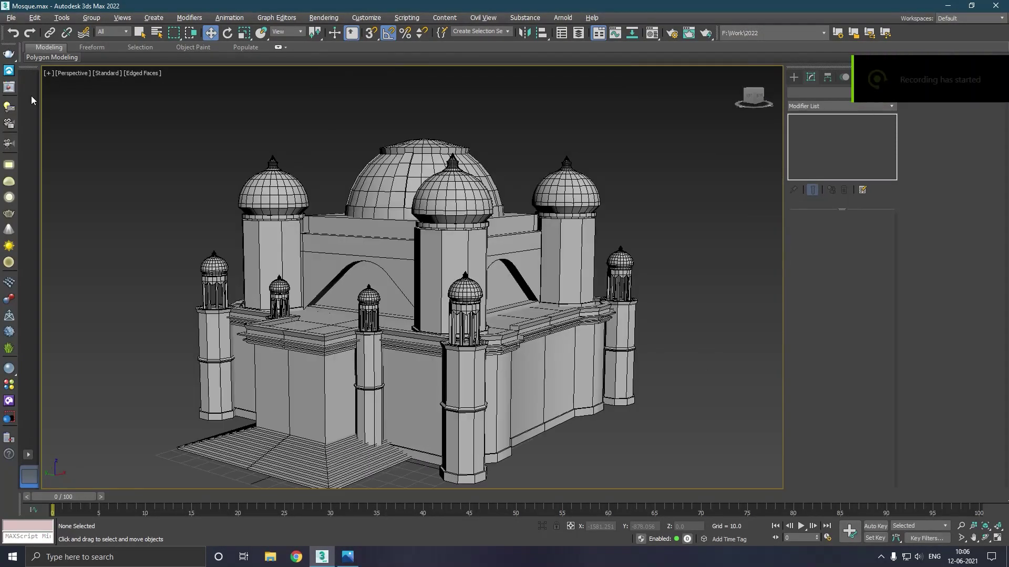
Show the mosque in Top view around the main dome and set the object creation category to Standard Primitives.
key(t)
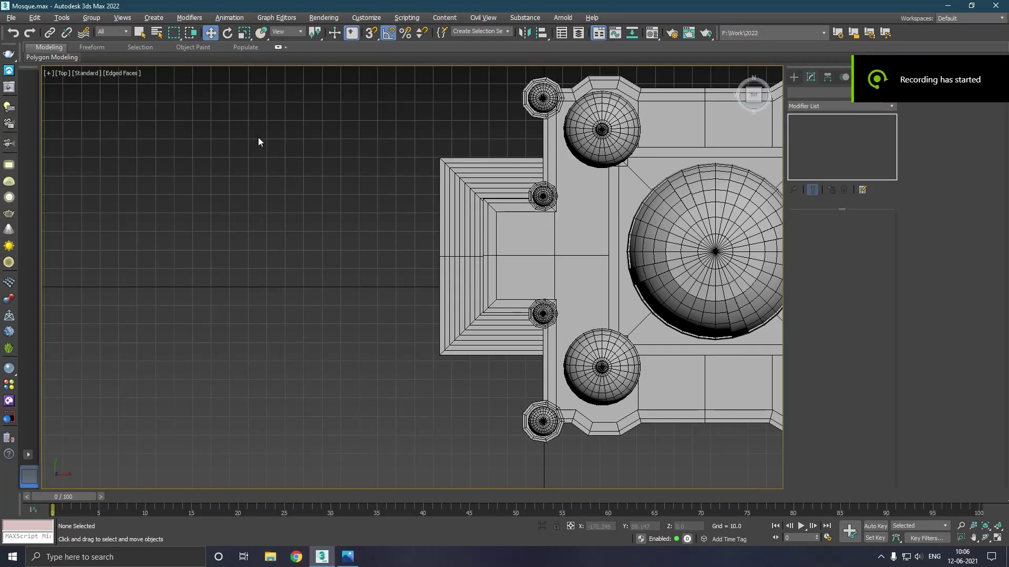
scroll(207, 202, down, 2)
middle_drag(492, 208, 378, 217)
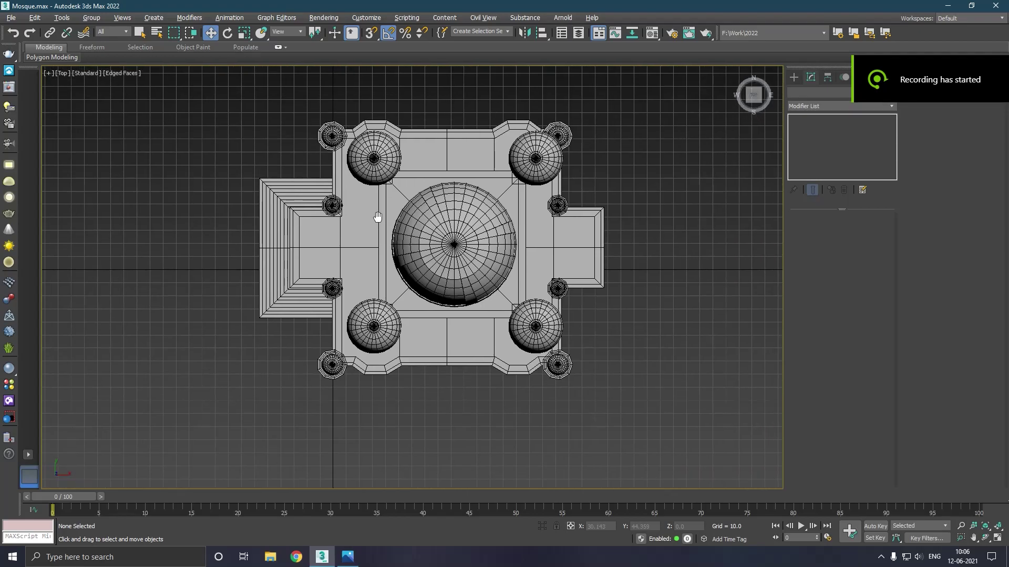
scroll(454, 242, up, 4)
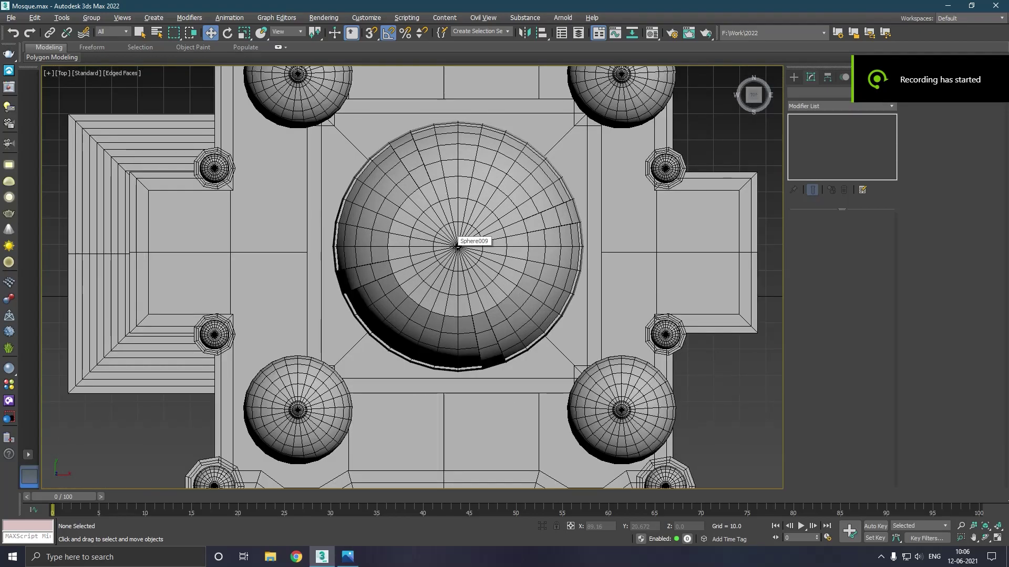
click(798, 77)
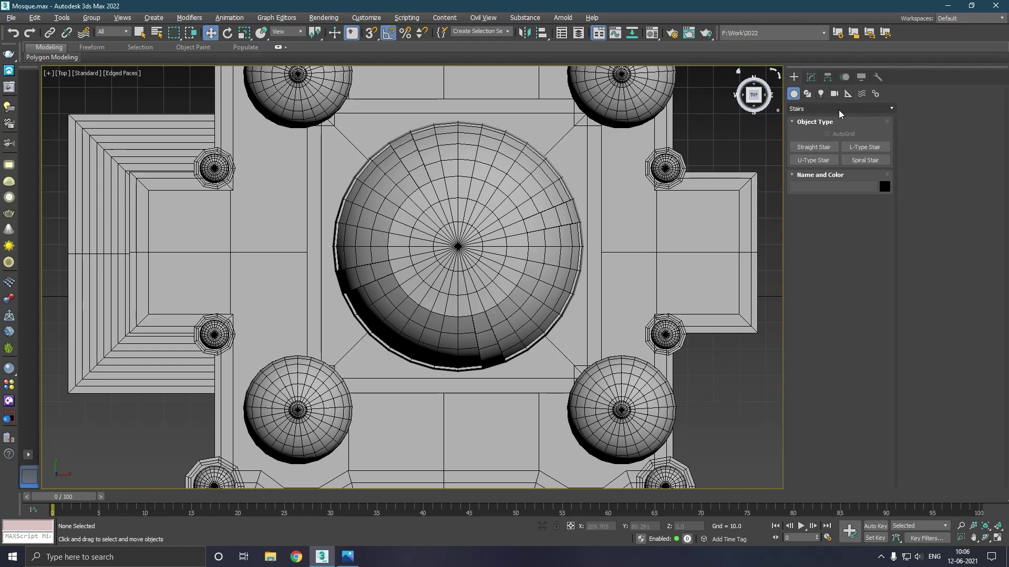
click(805, 110)
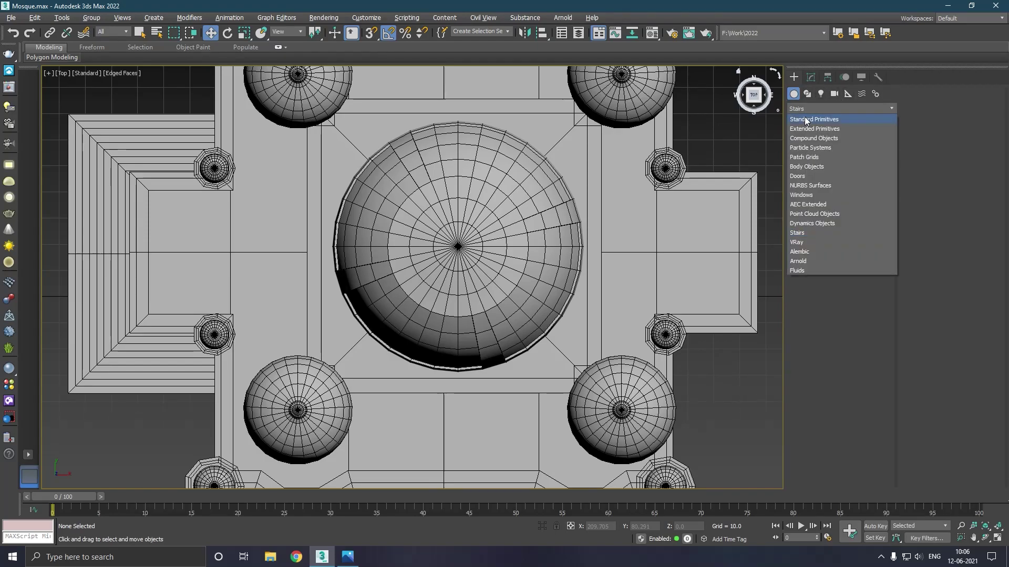
click(808, 129)
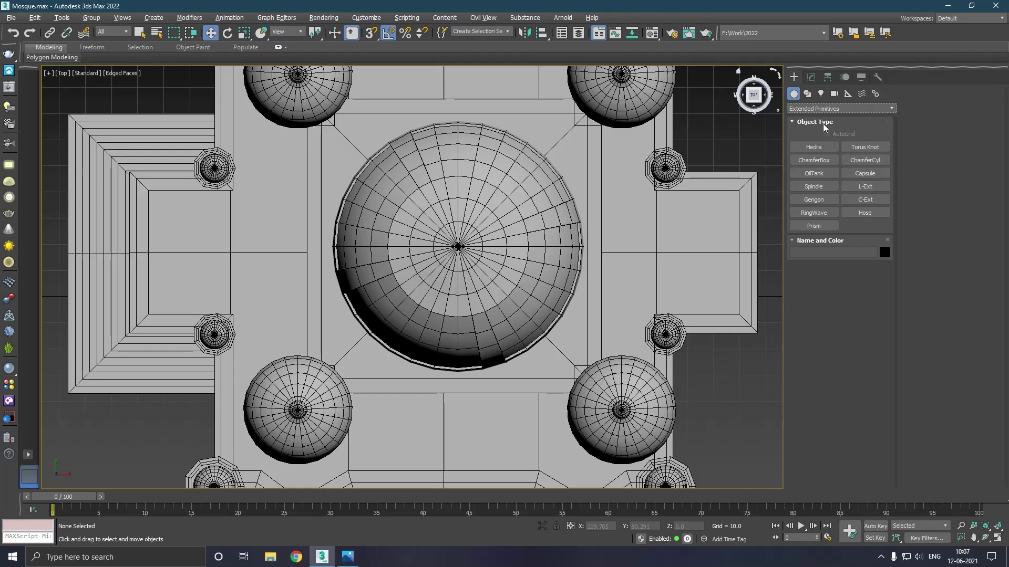
click(807, 111)
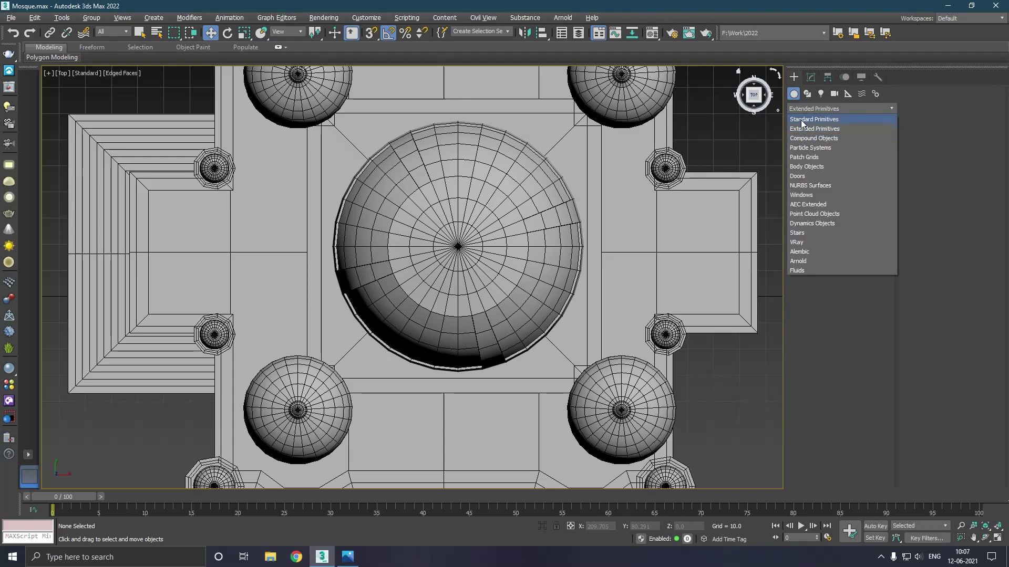
click(802, 121)
click(864, 147)
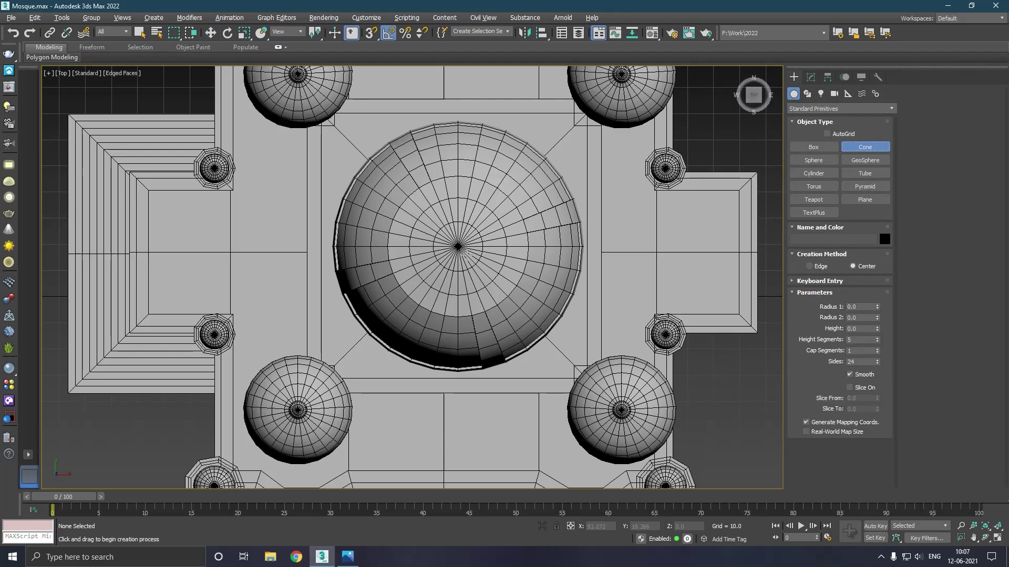
click(465, 253)
drag(466, 253, 489, 263)
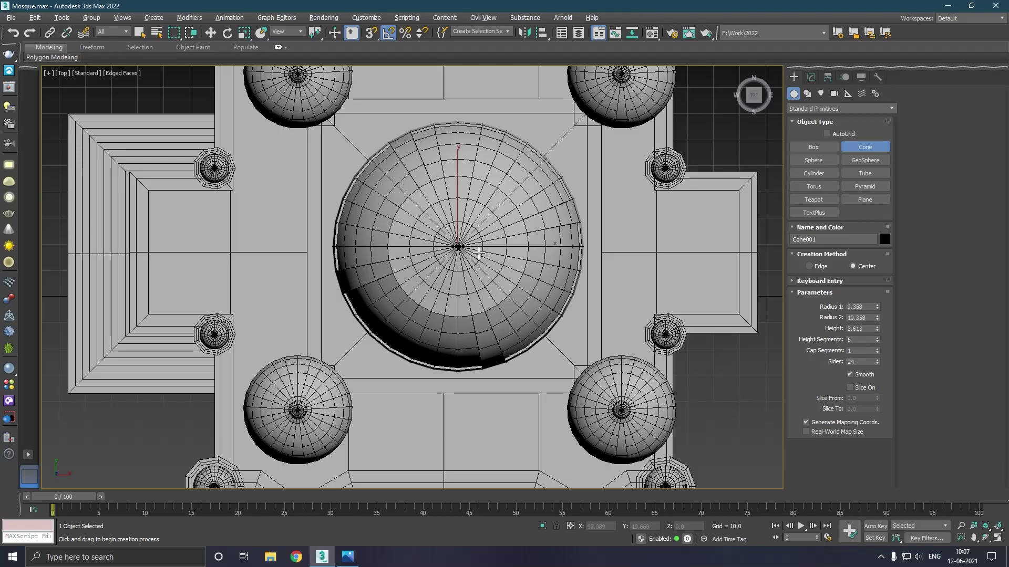
right_click(465, 217)
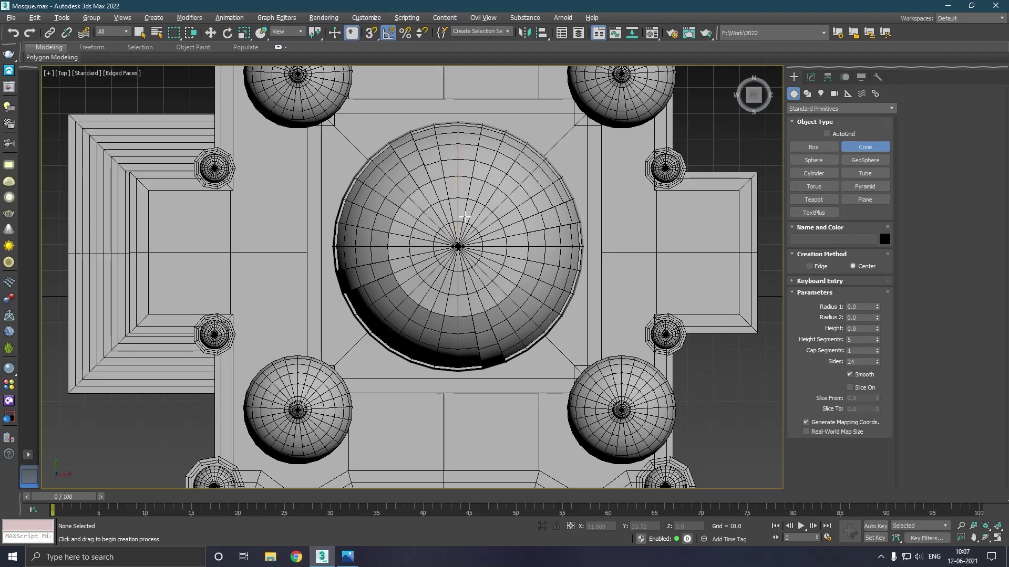
key(p)
scroll(447, 250, down, 3)
right_click(438, 246)
alt+middle_drag(438, 249, 474, 271)
scroll(469, 256, down, 5)
scroll(421, 298, down, 4)
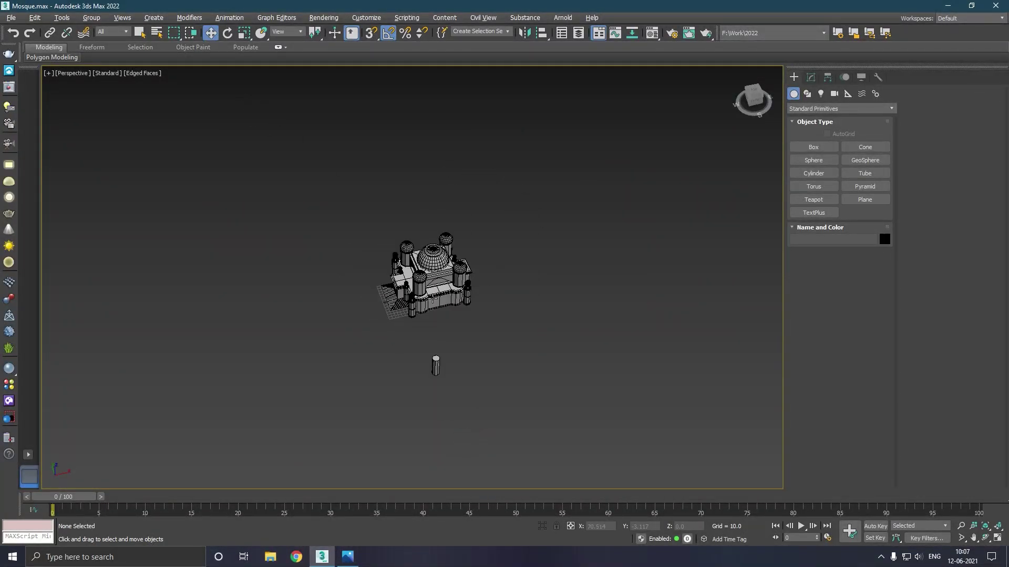
scroll(431, 296, up, 4)
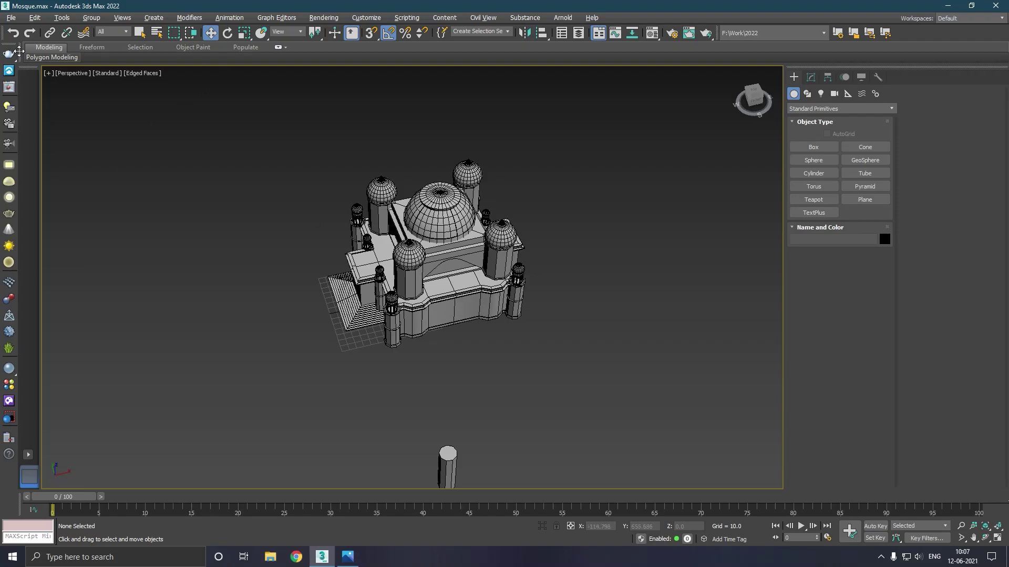
click(11, 35)
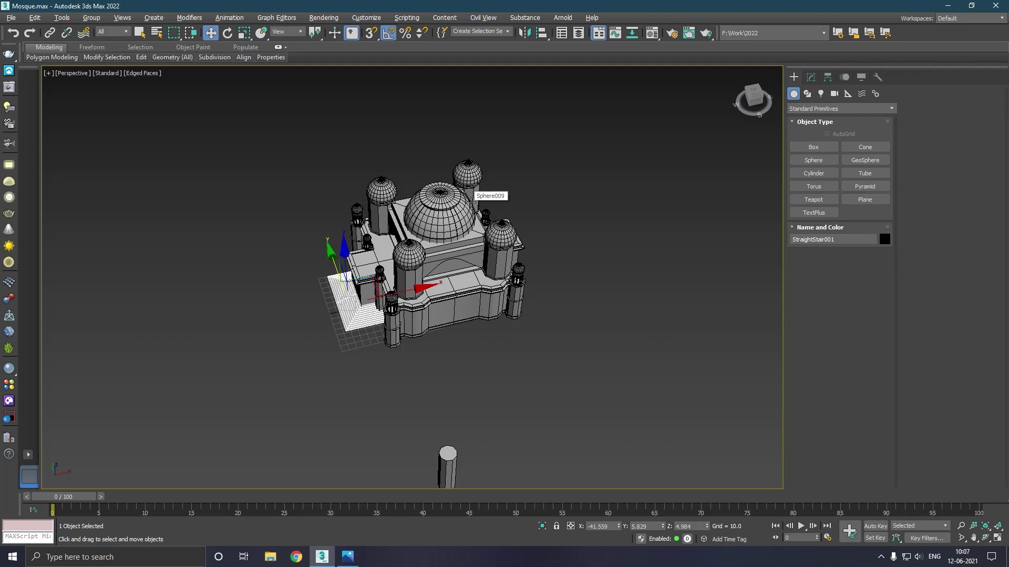
Return to the Top view around the main dome and deselect the staircase.
key(t)
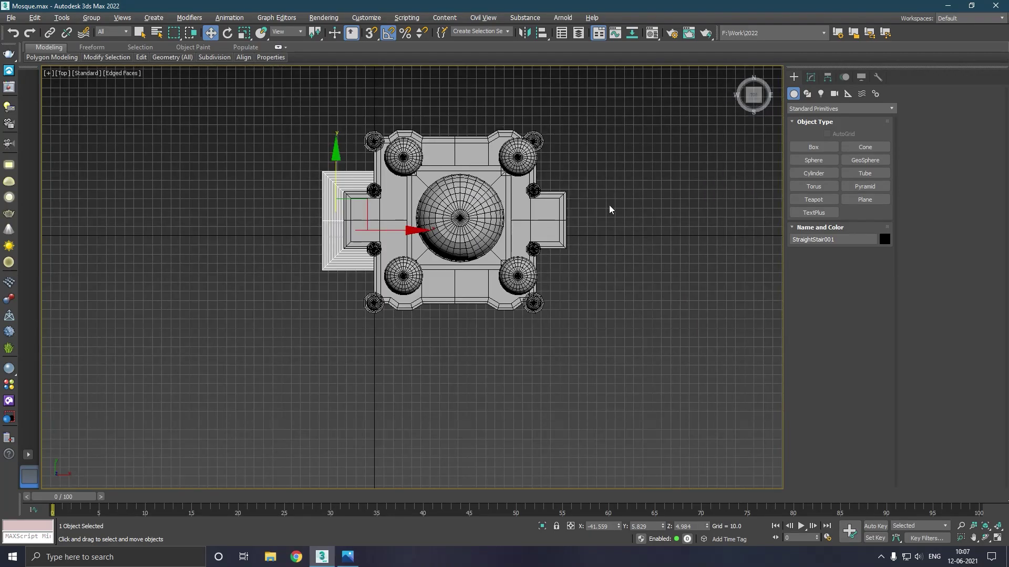
click(610, 209)
scroll(498, 230, up, 3)
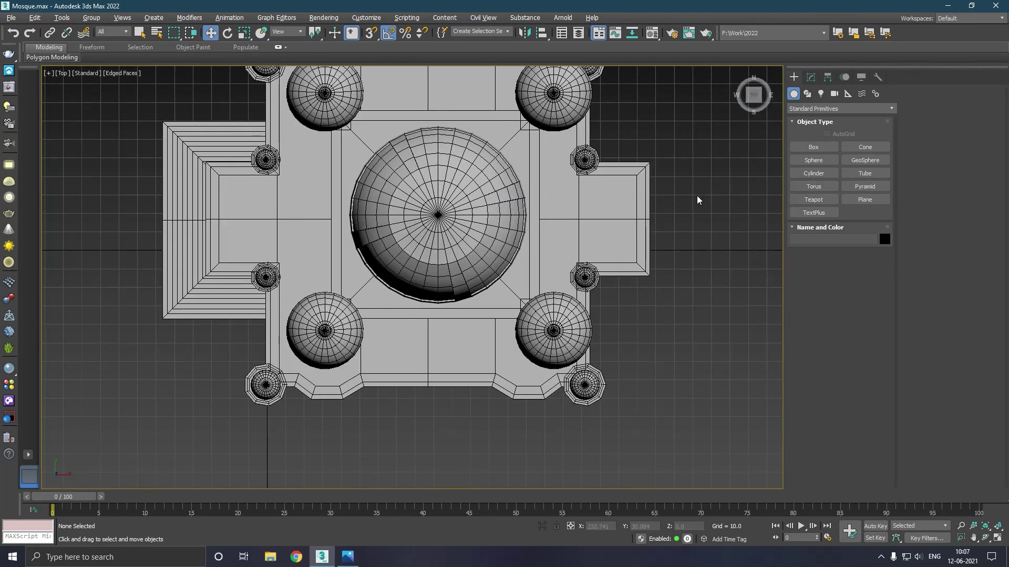
Create a cone beside the mosque with Radius 1 about 13.9, Radius 2 of 0 and height about 1.4.
middle_drag(698, 198, 577, 212)
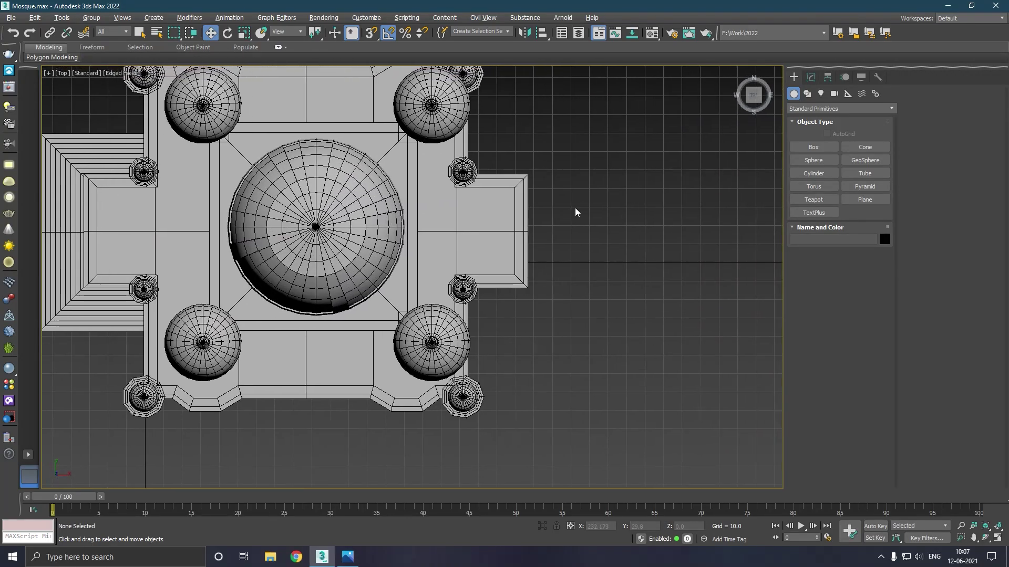
click(865, 147)
drag(597, 239, 630, 256)
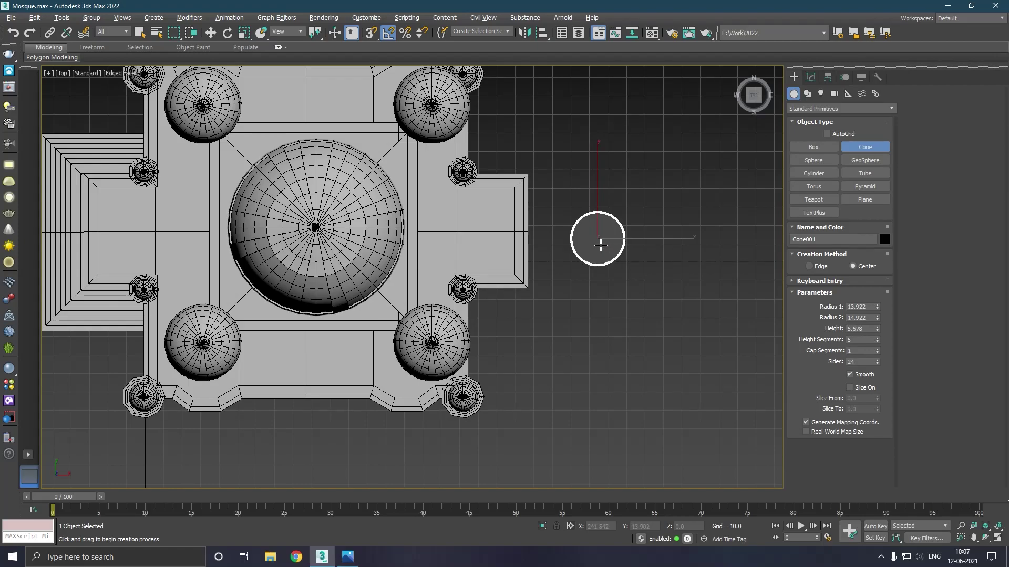
click(608, 254)
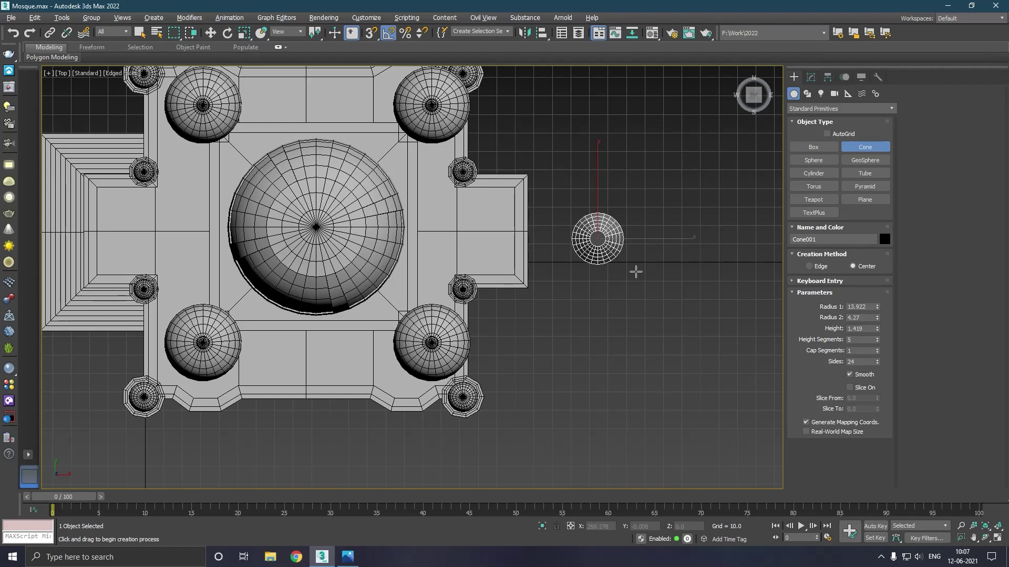
click(632, 279)
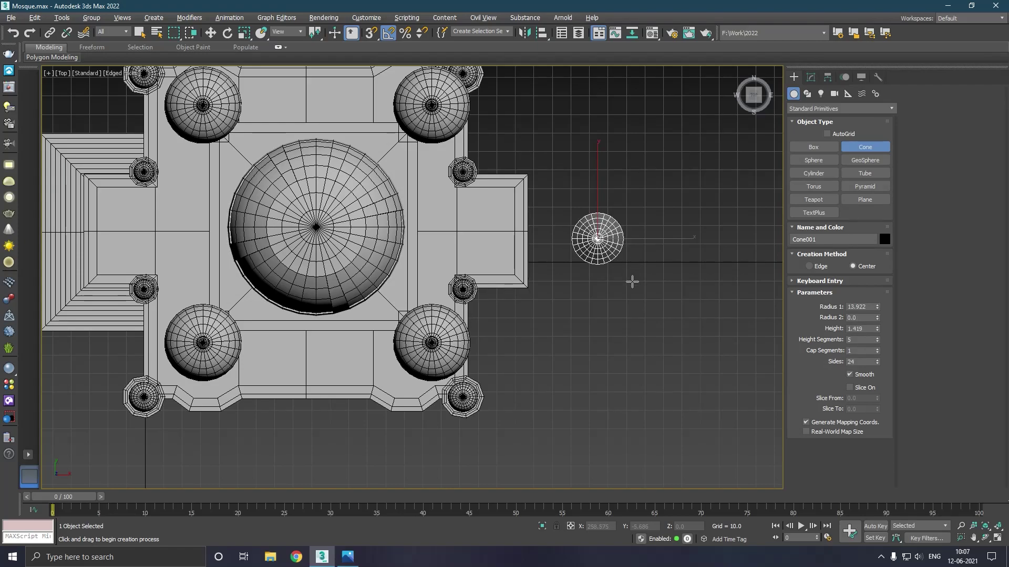
In the Perspective view, move the cone onto the centre of the main dome's top, about X 91.9, Y 19.3.
key(w)
key(p)
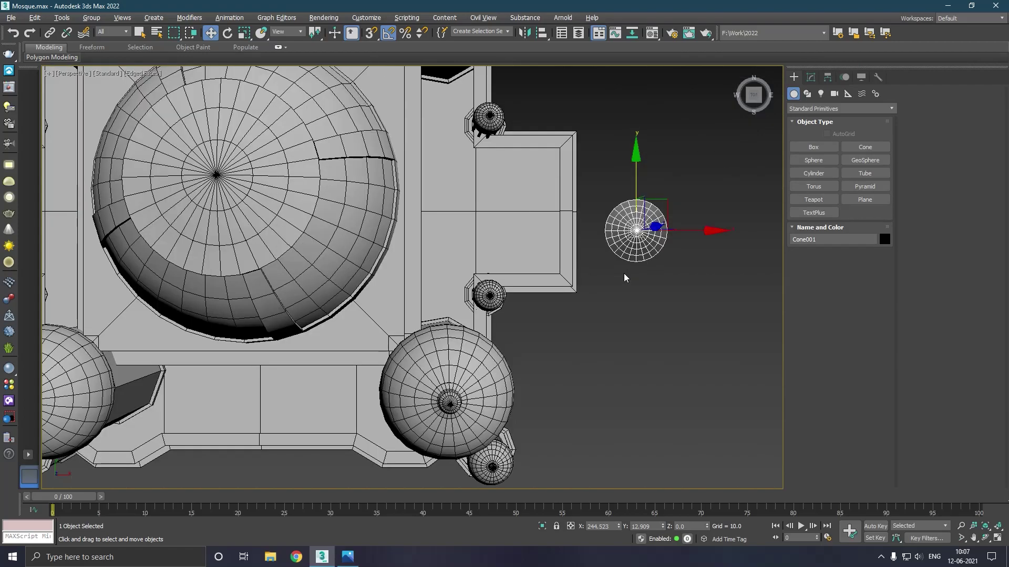
scroll(595, 266, down, 5)
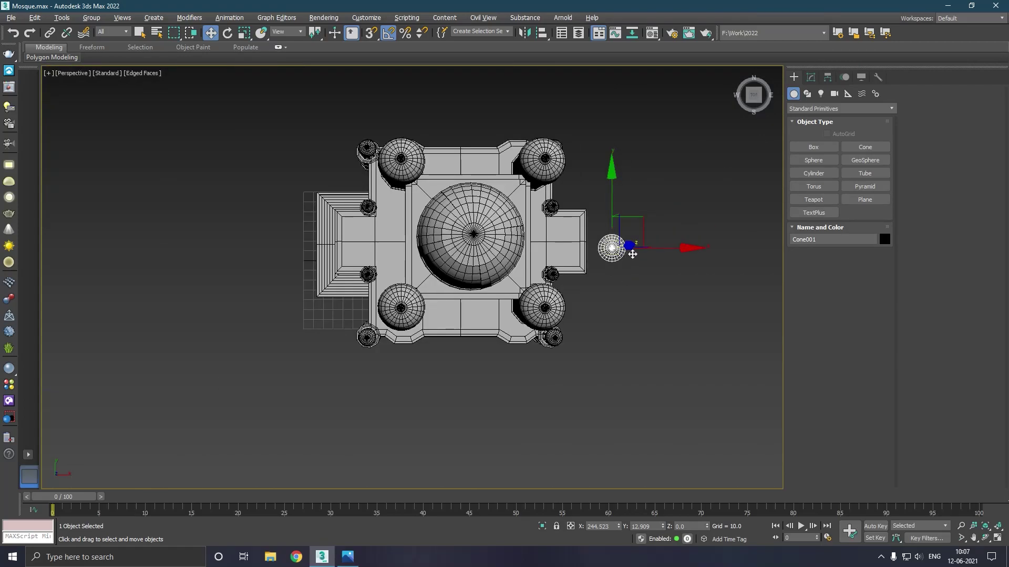
alt+middle_drag(633, 255, 666, 232)
drag(665, 233, 495, 143)
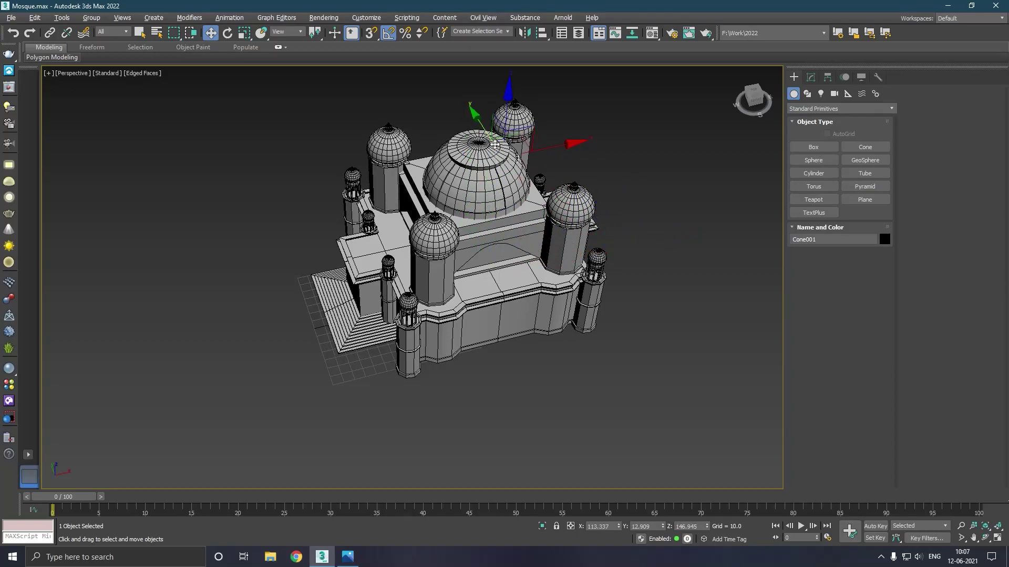
scroll(495, 144, up, 3)
scroll(495, 144, up, 2)
drag(574, 174, 522, 182)
drag(471, 158, 488, 130)
scroll(546, 139, up, 5)
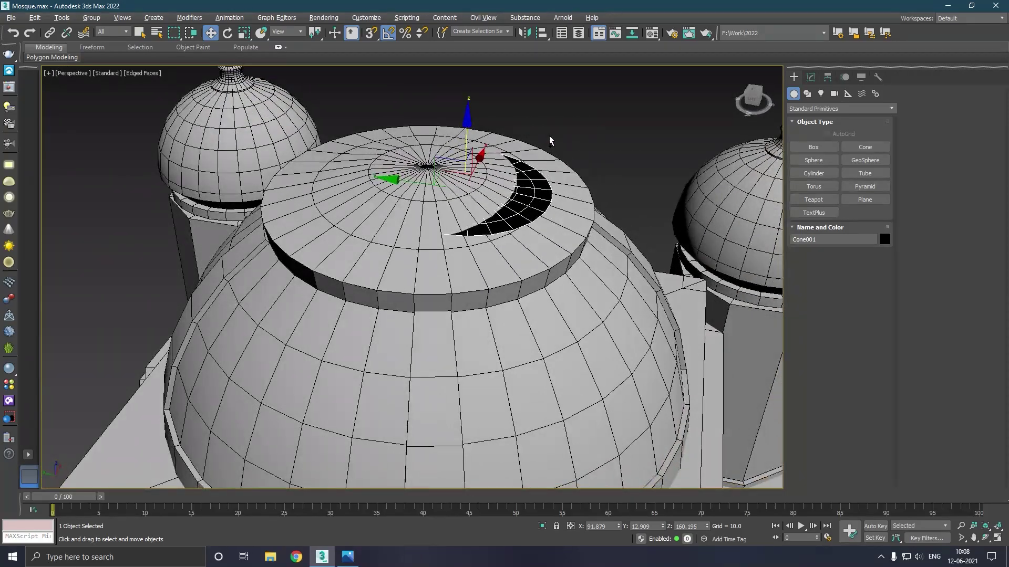
drag(423, 183, 384, 179)
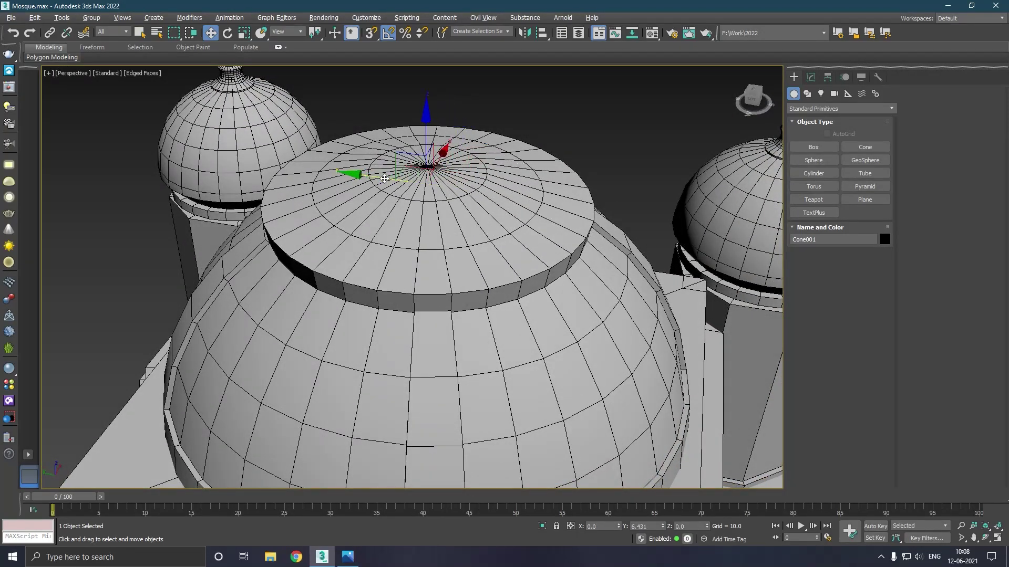
Raise the cone slightly above the main dome's cap, to about Z 161.2.
key(m)
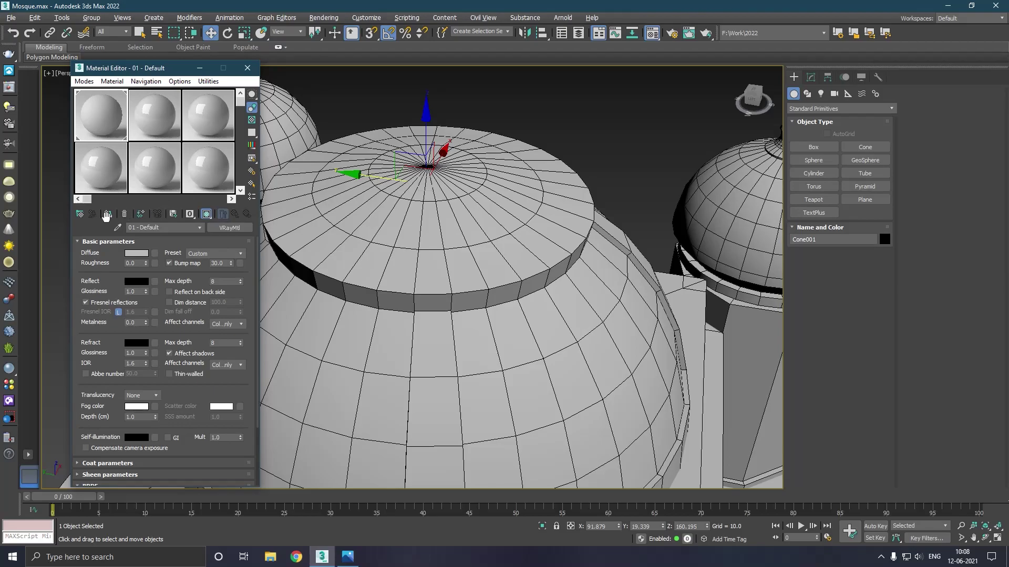
key(m)
middle_drag(384, 217, 374, 287)
mouse_move(420, 200)
mouse_down()
mouse_move(423, 190)
mouse_move(431, 196)
mouse_up()
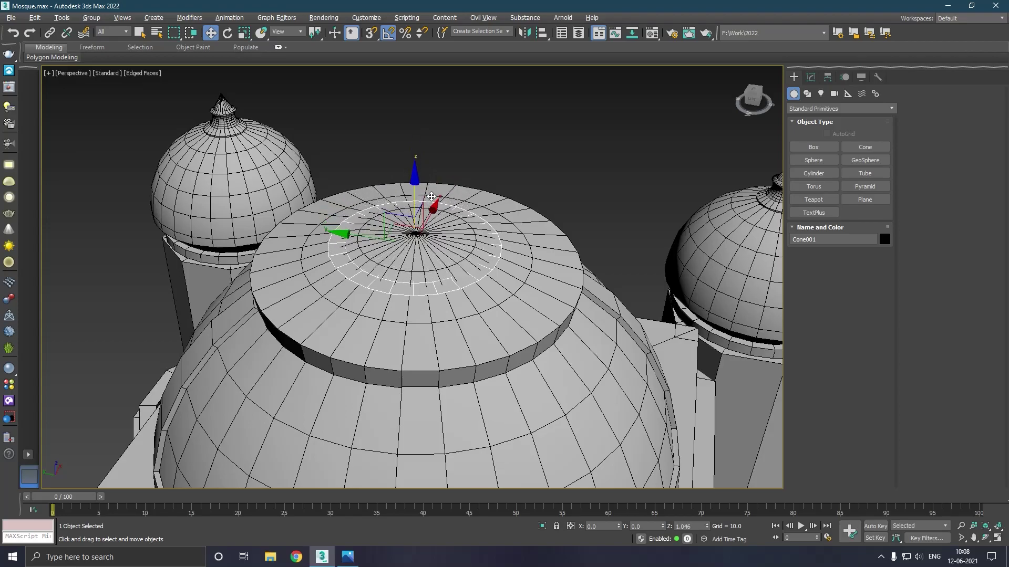
Set the cone's height to about 33.9 in its parameters.
click(810, 77)
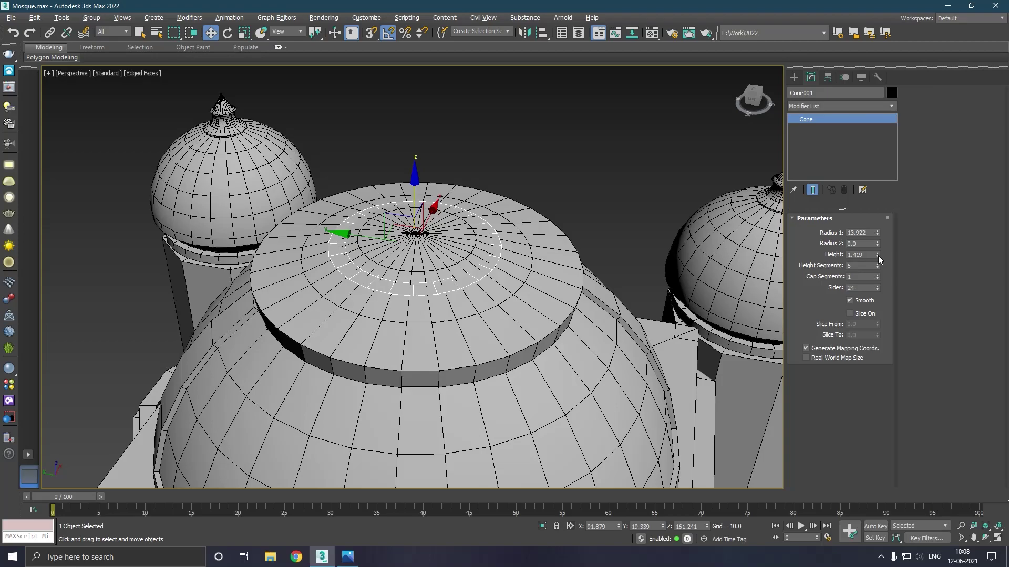
drag(878, 256, 877, 154)
drag(881, 259, 864, 191)
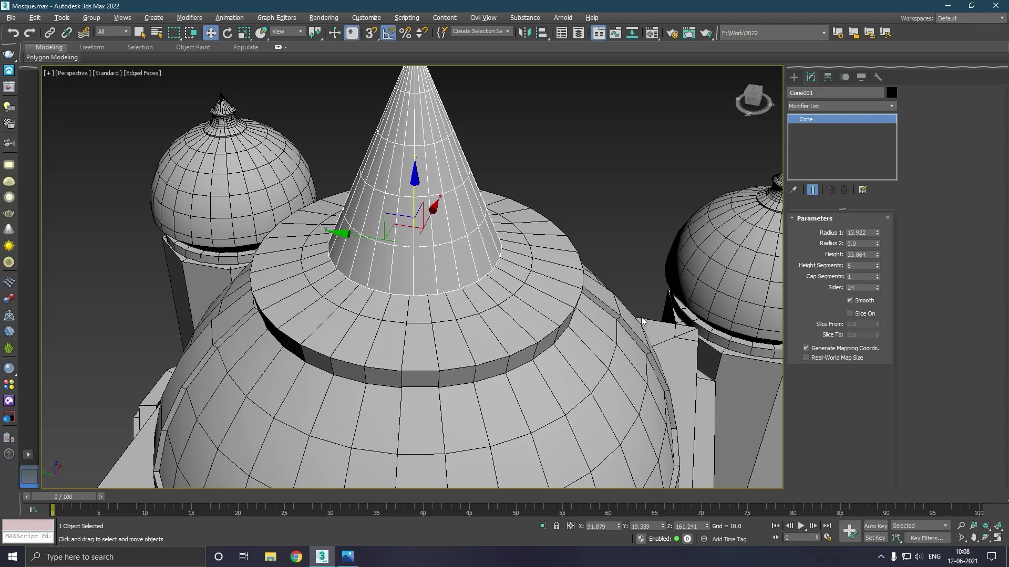
Lower the cone so its base sits on the main dome's cap, at about Z 159.8.
scroll(642, 321, down, 5)
alt+middle_drag(557, 314, 525, 298)
scroll(437, 314, up, 6)
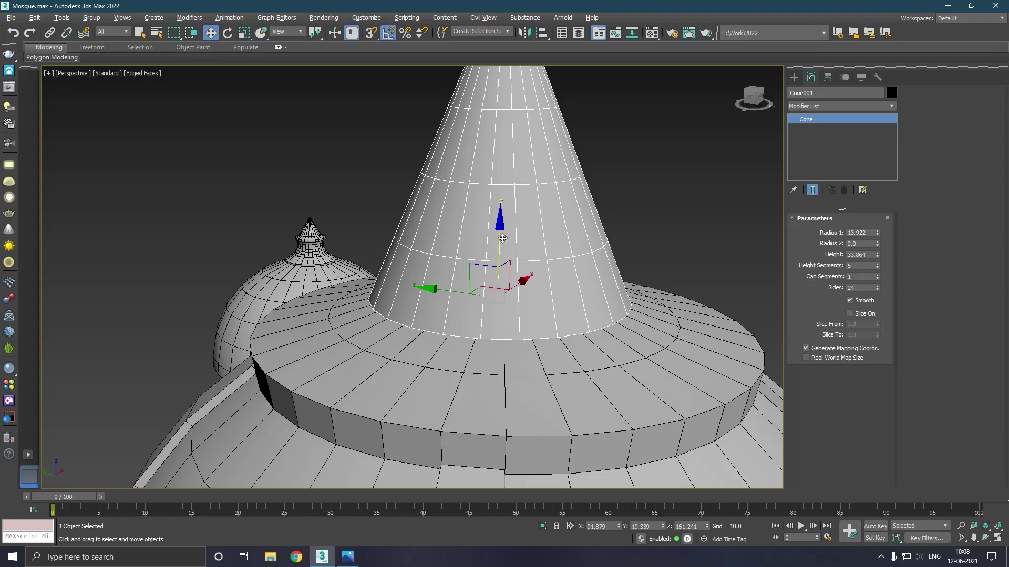
drag(506, 257, 520, 276)
scroll(520, 283, down, 5)
alt+middle_drag(520, 283, 473, 281)
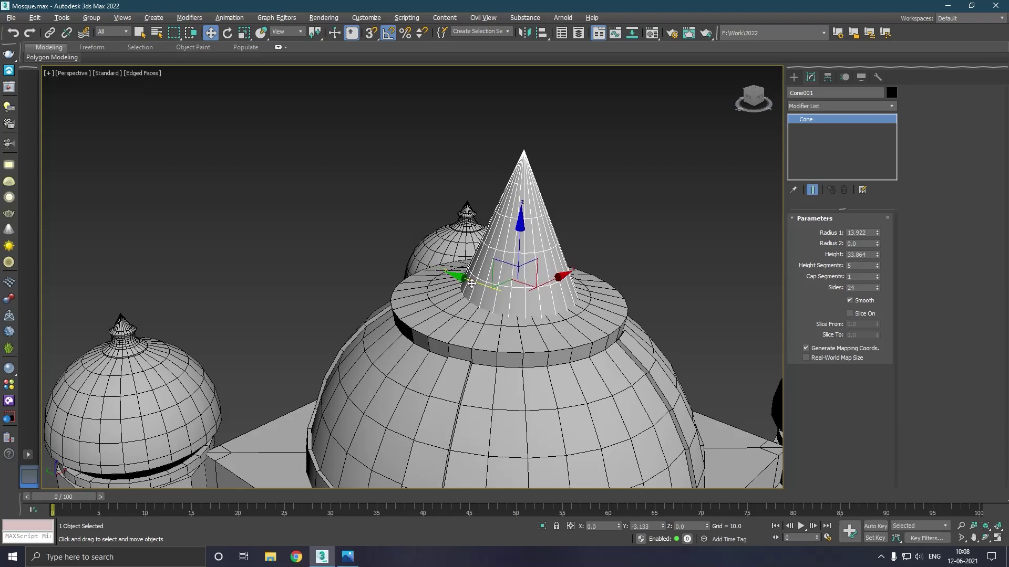
mouse_move(505, 276)
alt+middle_down()
mouse_move(546, 274)
mouse_move(485, 276)
alt+middle_up()
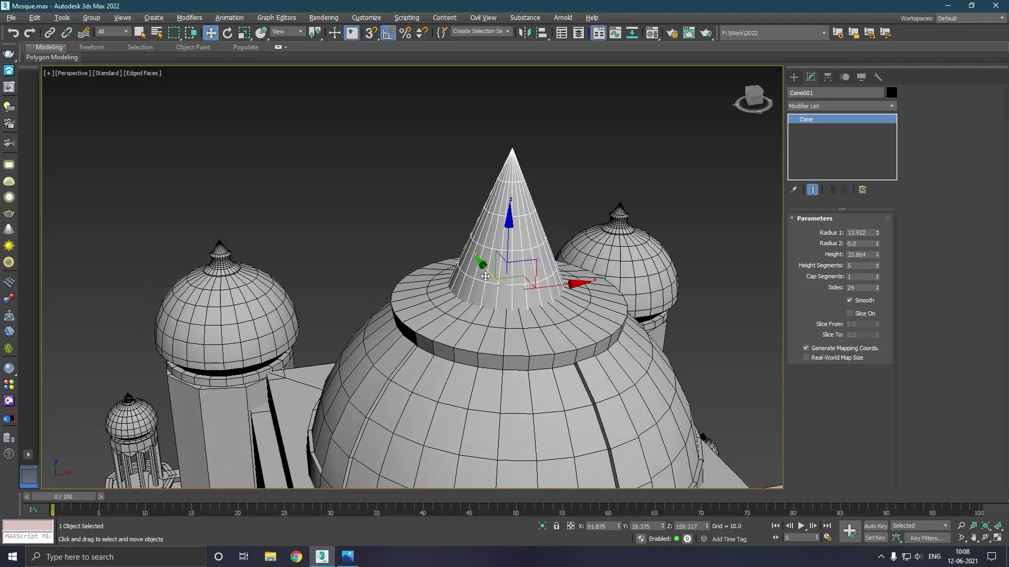
scroll(485, 276, up, 2)
mouse_move(530, 251)
mouse_down()
mouse_move(529, 234)
mouse_move(528, 247)
mouse_up()
scroll(444, 259, down, 2)
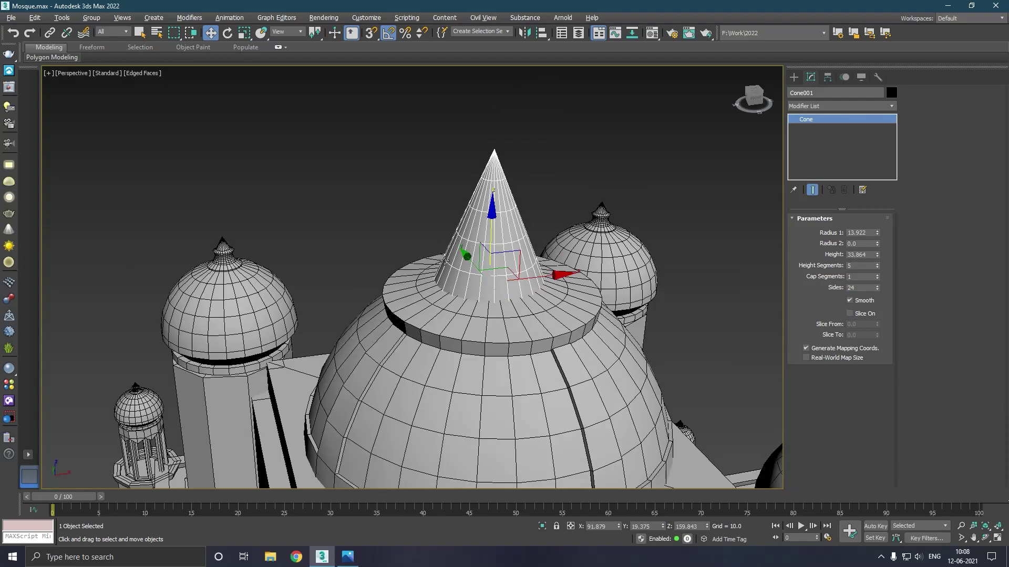
Set the cone's height to about 54.9 and its height segments to 2.
drag(878, 258, 867, 230)
scroll(494, 320, down, 2)
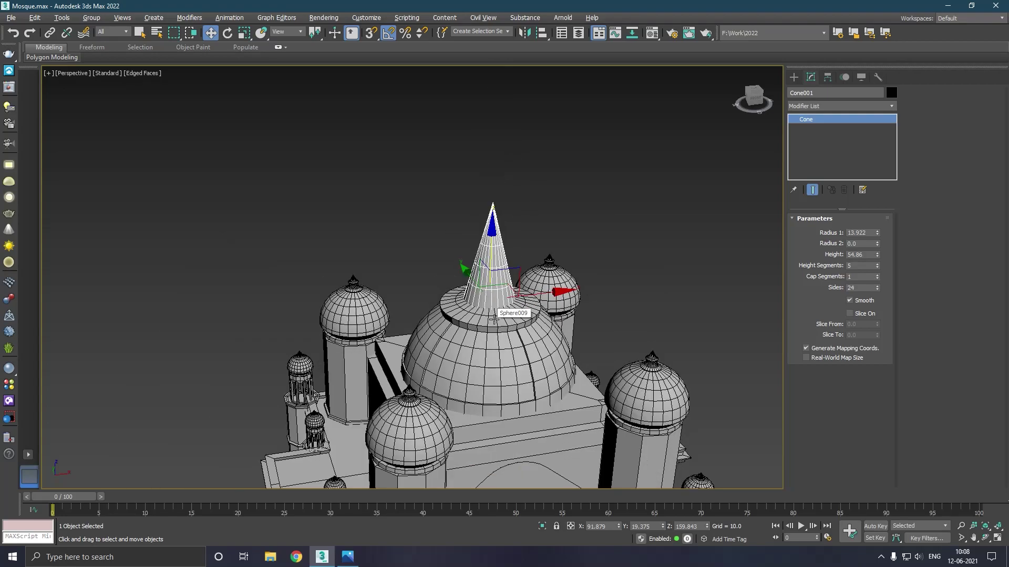
scroll(494, 319, up, 4)
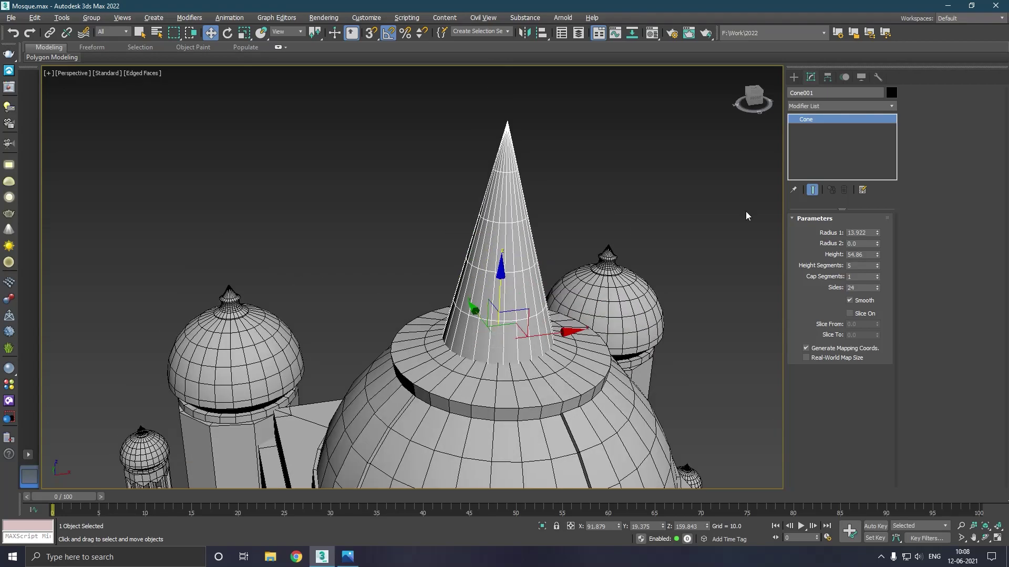
click(876, 267)
click(876, 268)
click(876, 268)
Raise the cone a little on the main dome's cap, to about Z 160.5.
alt+middle_drag(501, 295, 565, 287)
mouse_move(502, 287)
mouse_down()
mouse_move(504, 260)
mouse_move(512, 287)
mouse_up()
alt+middle_drag(520, 284, 553, 256)
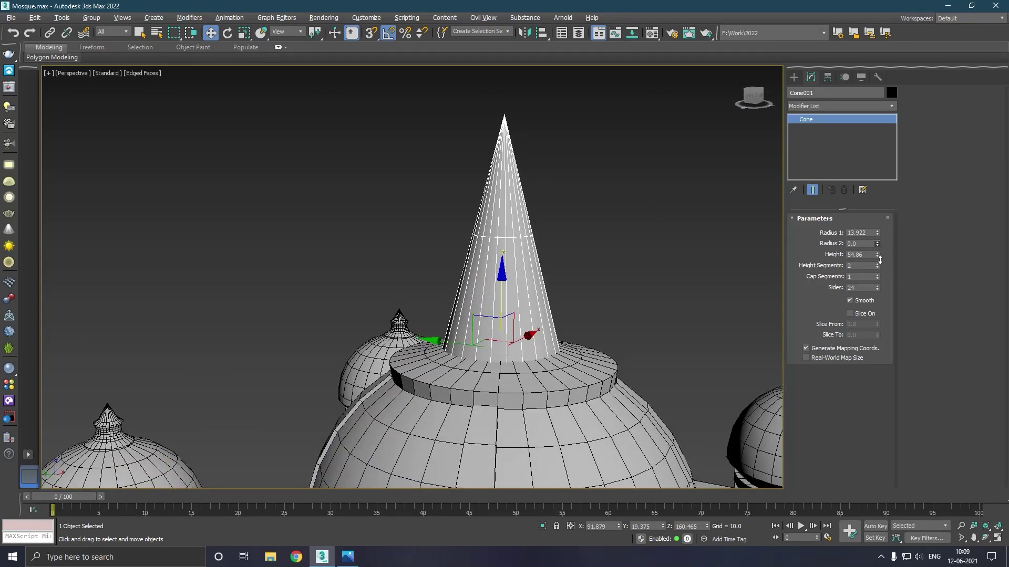
Set the cone's Radius 2 to about 0.11 and convert it to an Editable Poly.
mouse_move(876, 244)
mouse_down()
mouse_move(881, 229)
mouse_move(881, 243)
mouse_up()
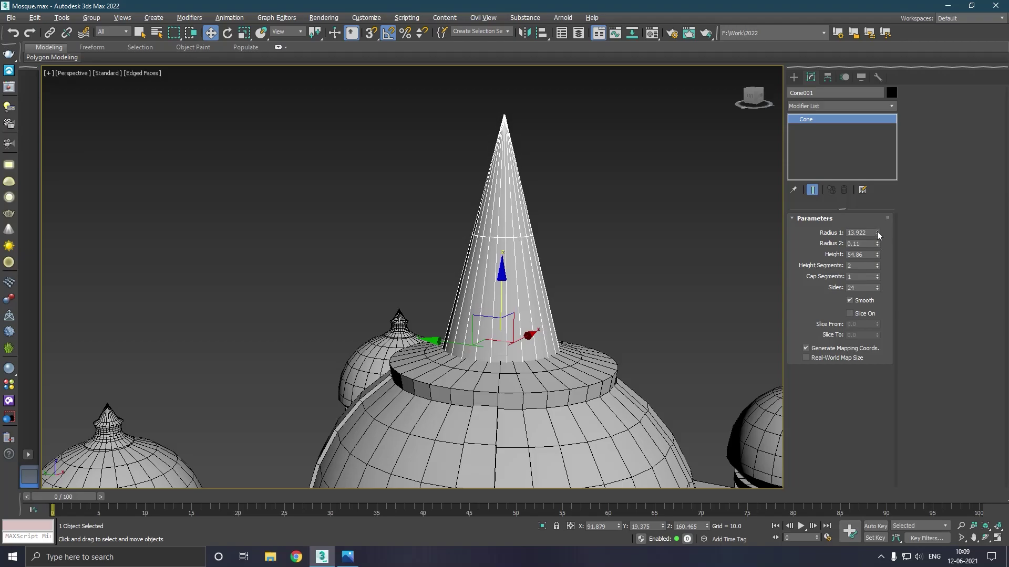
right_click(831, 154)
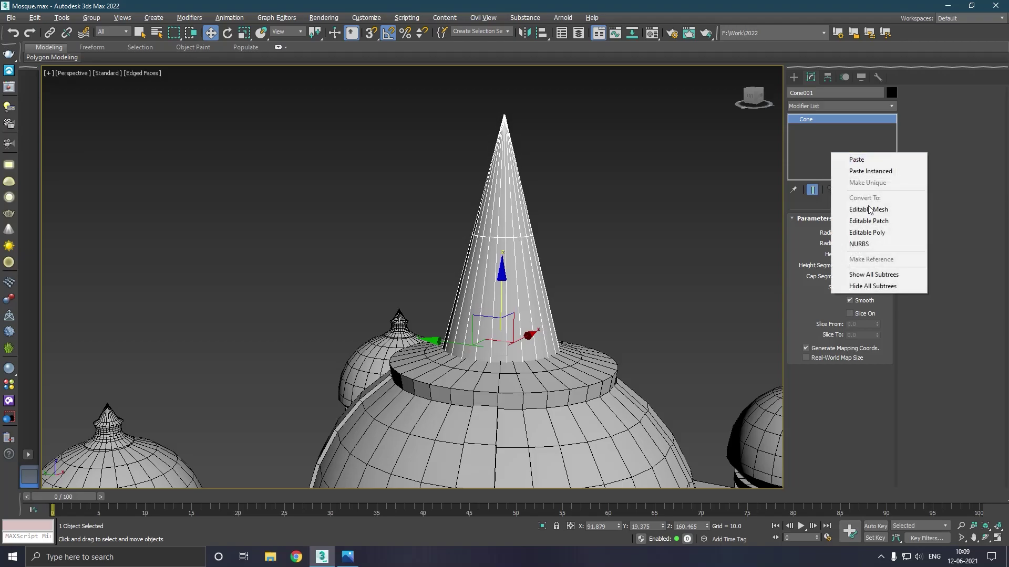
click(872, 237)
Select the cone's middle edge loop and lower it to about Z 175.3 so the base flares outward.
click(827, 230)
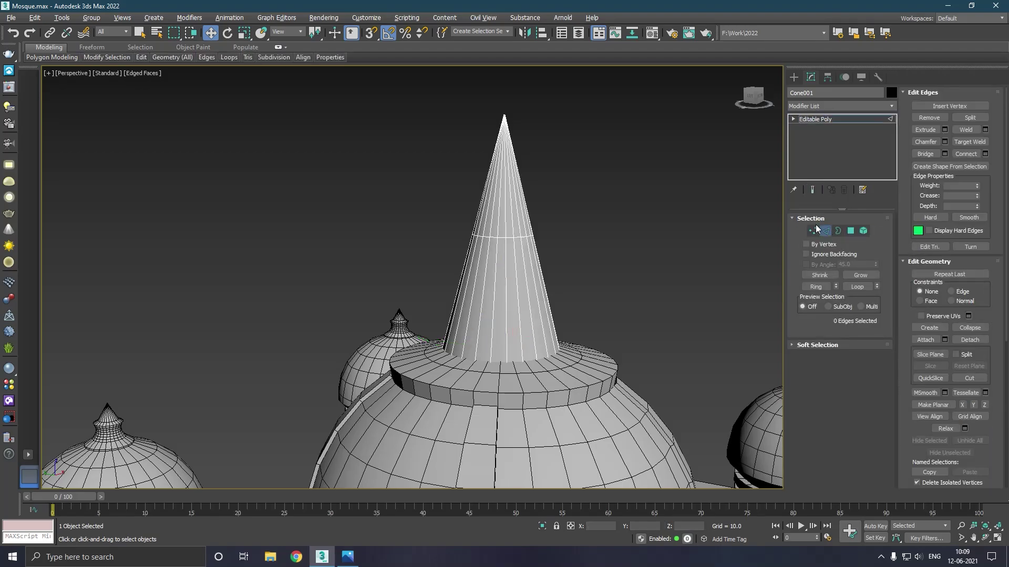
double_click(497, 241)
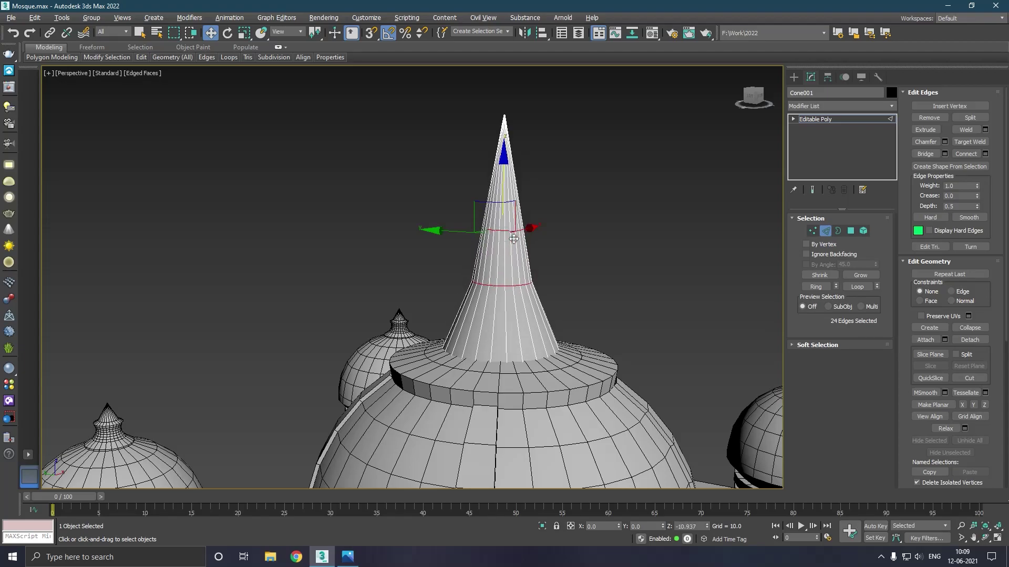
drag(509, 191, 513, 245)
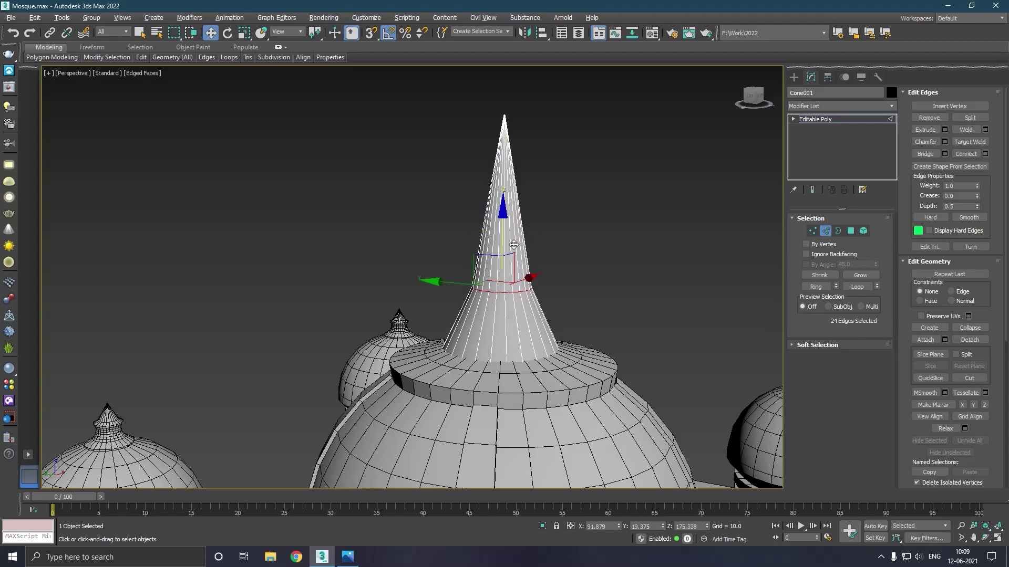
Chamfer the edge loop by about 9.88 with 2 segments, leave edge editing and deselect the spire.
click(944, 140)
drag(428, 299, 427, 260)
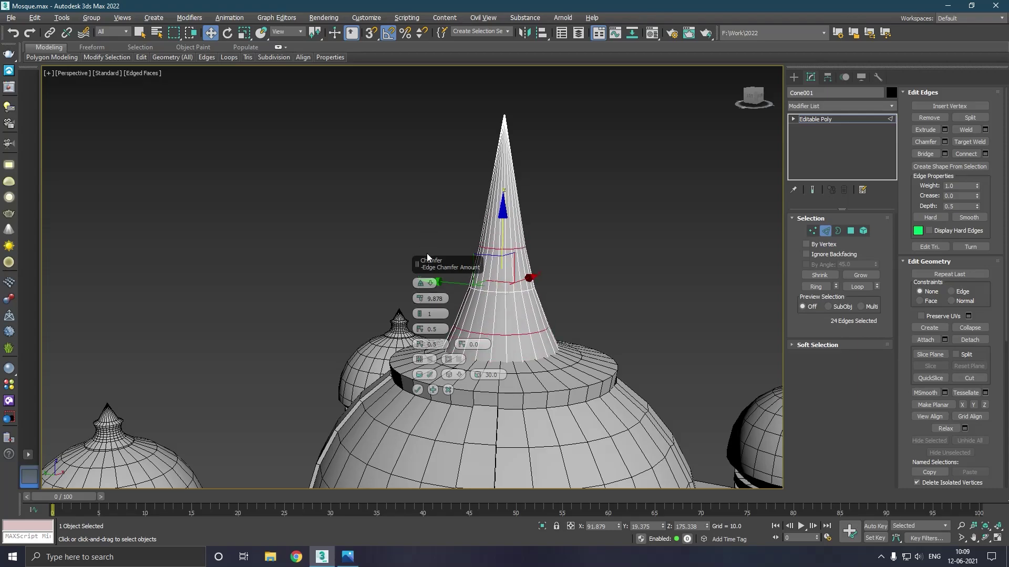
click(418, 312)
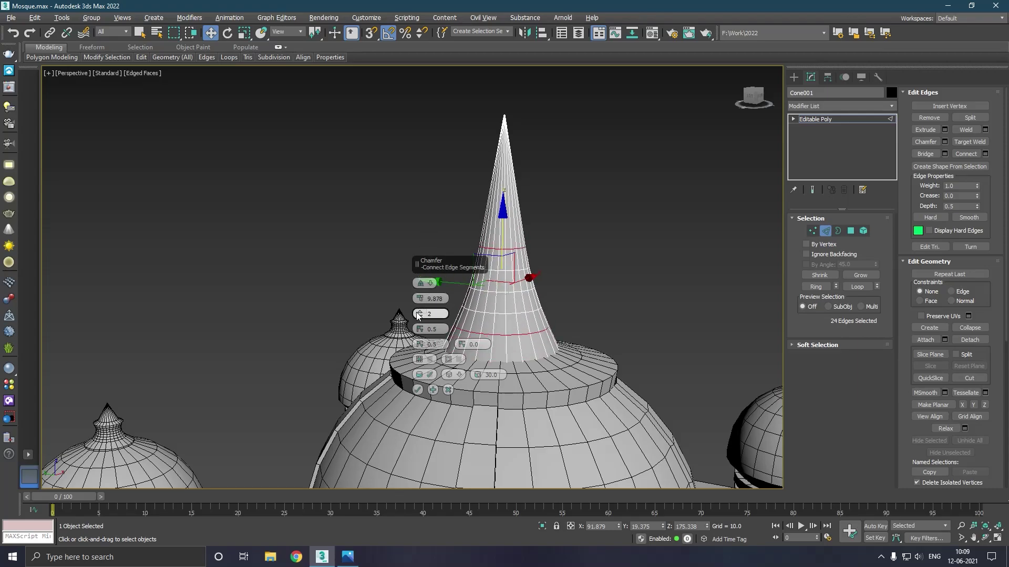
scroll(485, 278, up, 3)
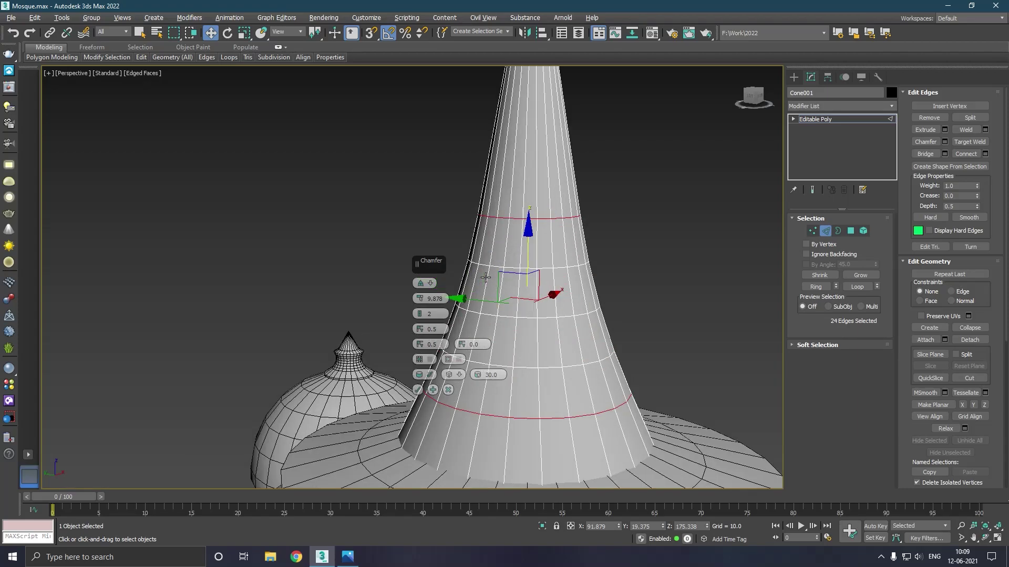
scroll(478, 324, down, 2)
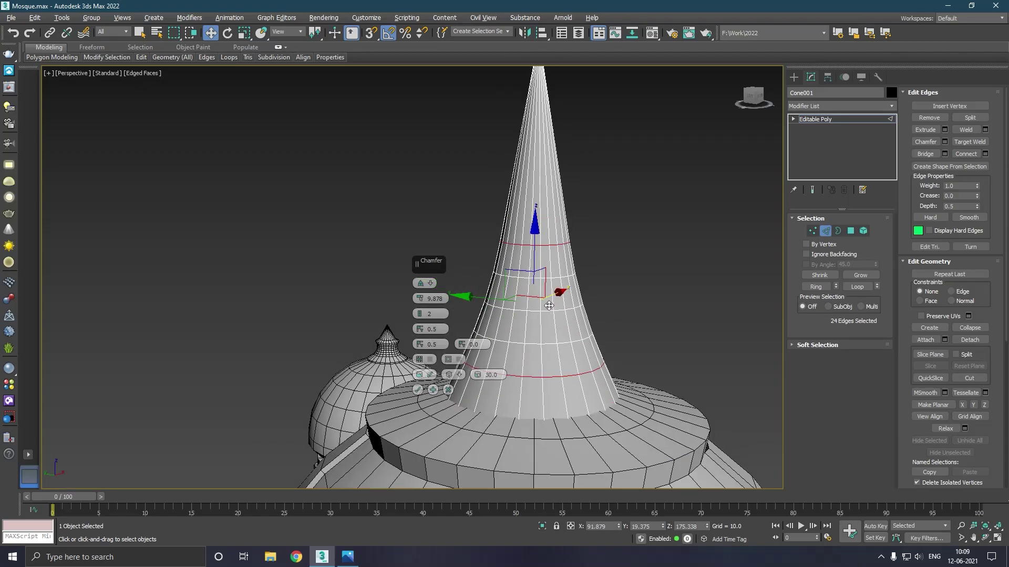
scroll(516, 365, down, 2)
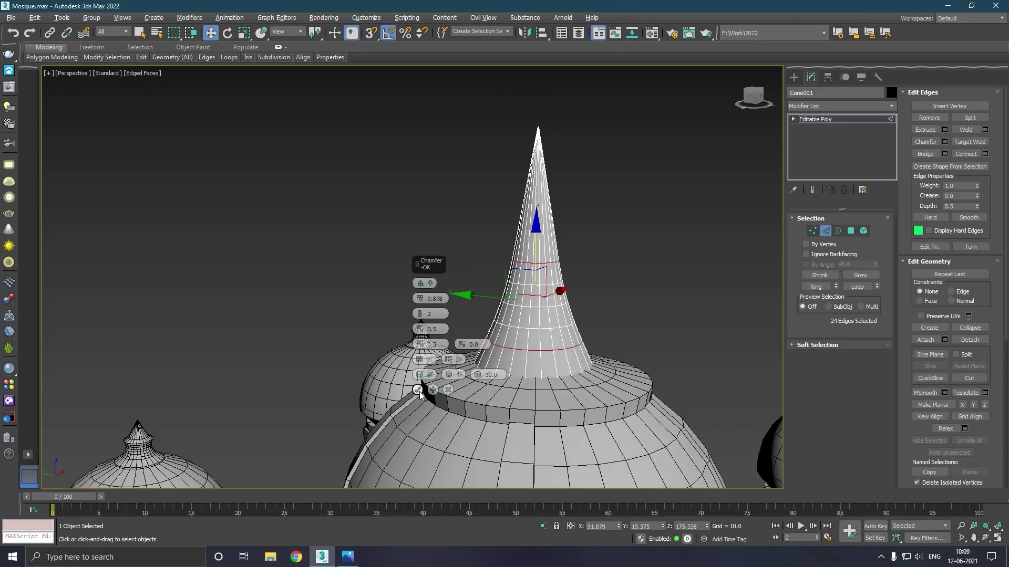
click(418, 390)
click(805, 120)
click(521, 184)
scroll(521, 184, down, 4)
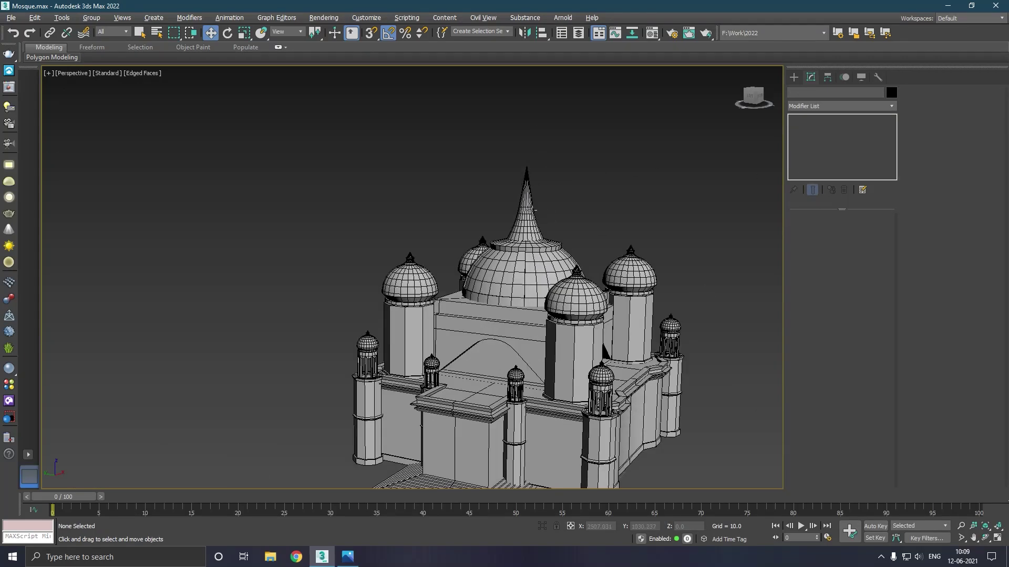
Duplicate the main dome's spire along Y toward a corner dome as a single Copy named Cone002.
click(534, 220)
scroll(534, 254, up, 3)
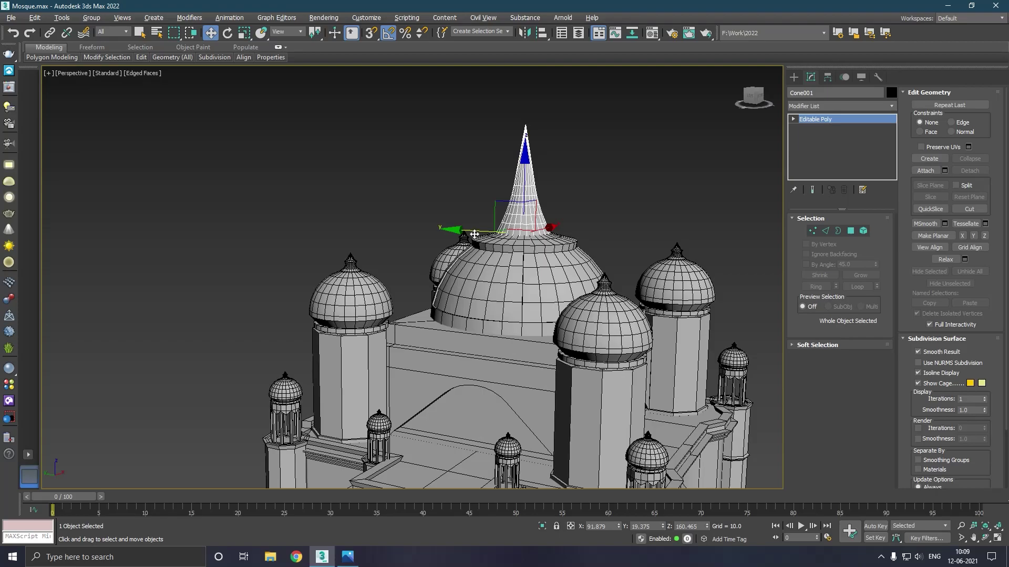
shift+drag(474, 233, 632, 239)
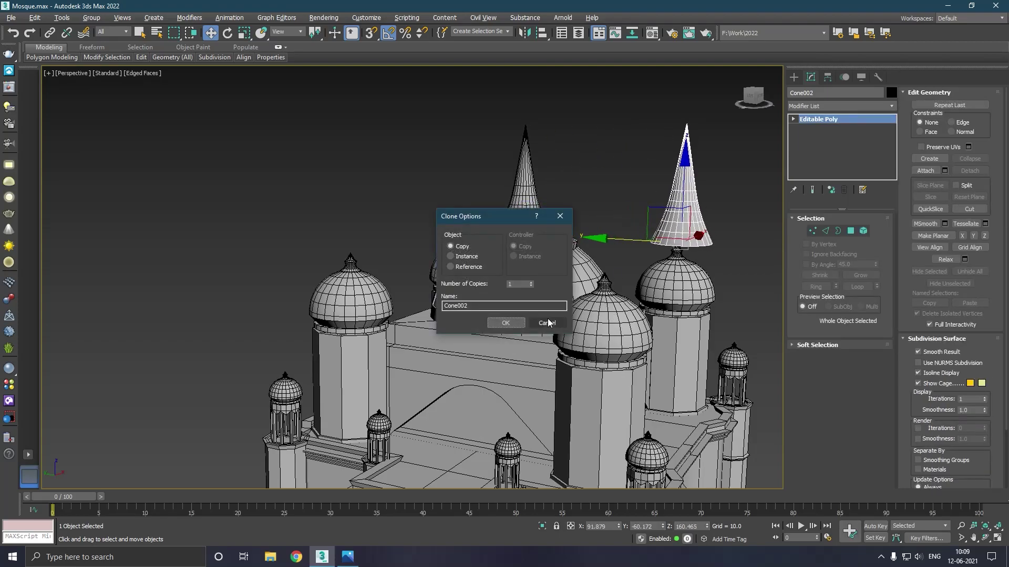
click(505, 322)
Move the spire copy over the corner dome and centre it at about X 30.8, Y -43.3, Z 135.5.
scroll(717, 267, up, 3)
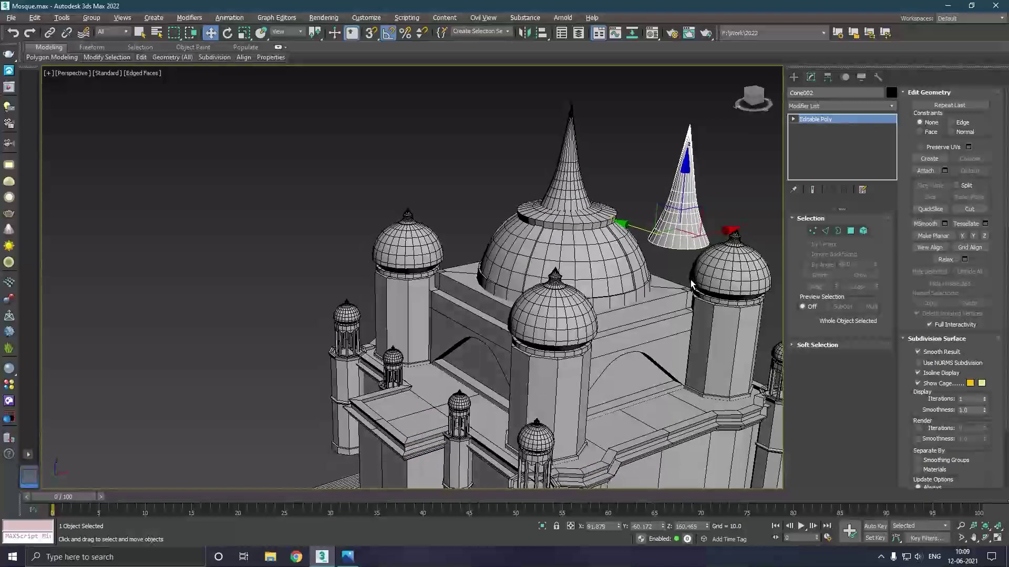
drag(687, 205, 568, 271)
alt+middle_drag(568, 271, 551, 330)
drag(525, 347, 500, 372)
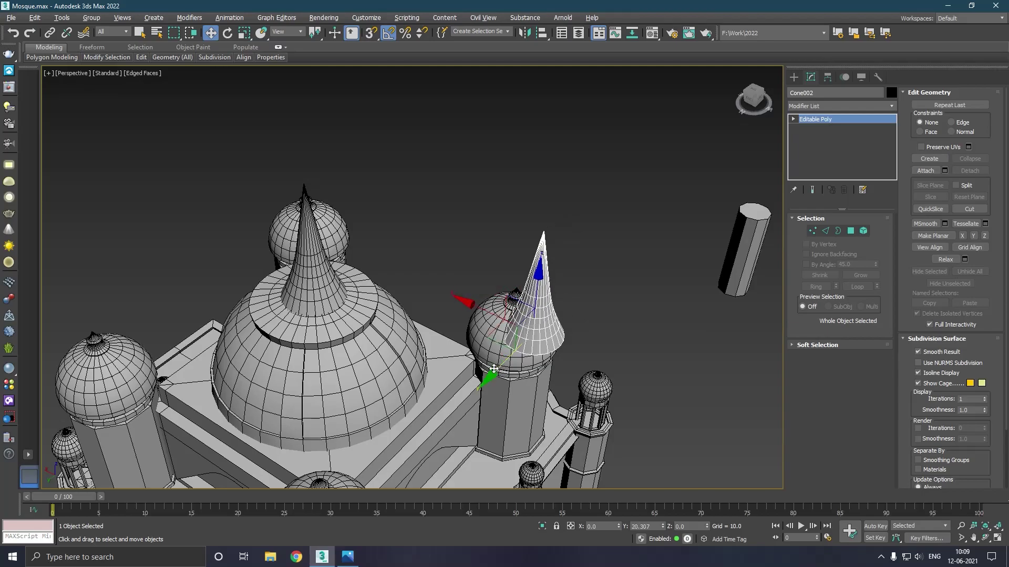
drag(499, 318, 491, 350)
scroll(523, 342, up, 5)
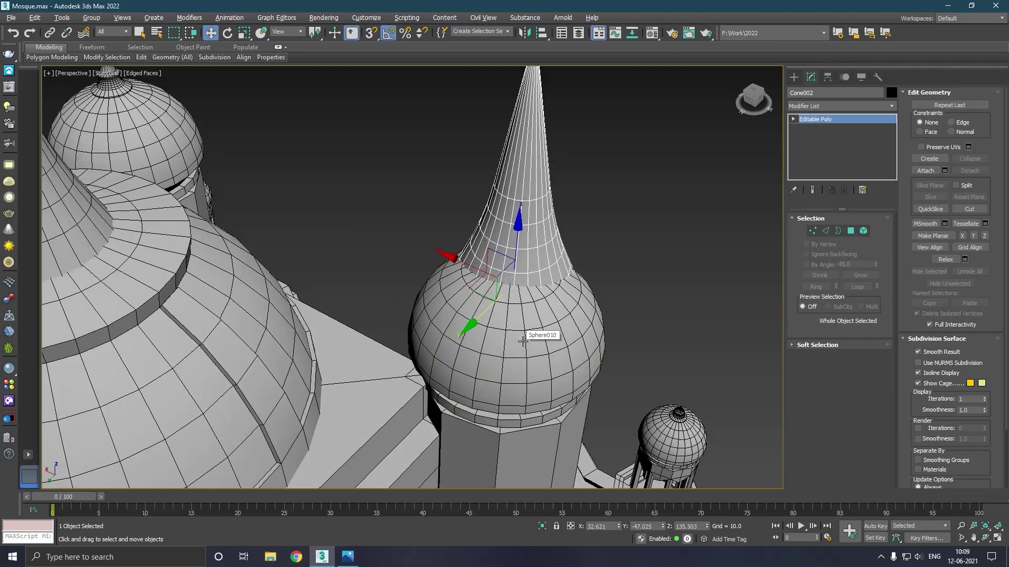
drag(493, 313, 463, 278)
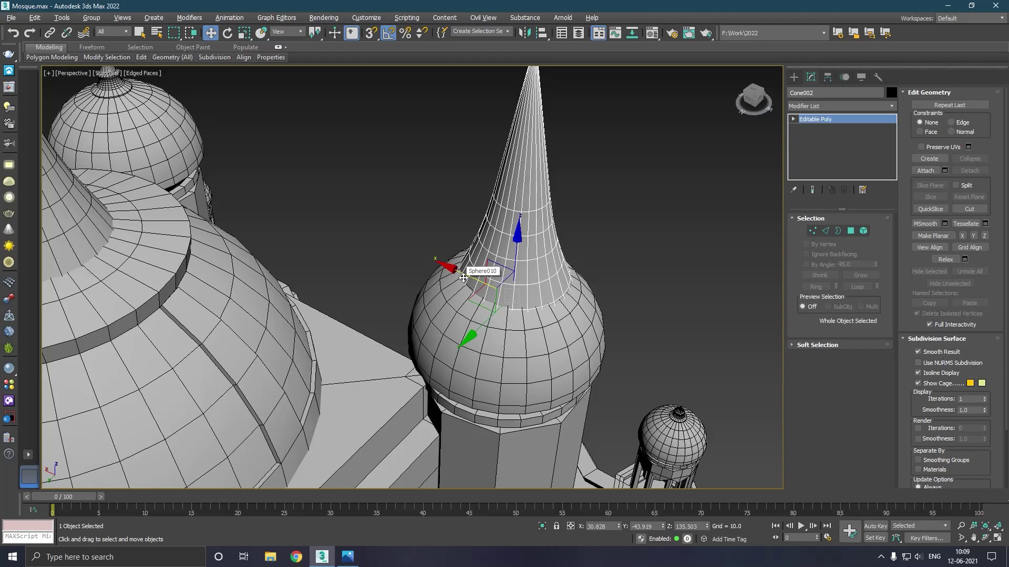
alt+middle_drag(668, 261, 614, 262)
drag(444, 303, 441, 301)
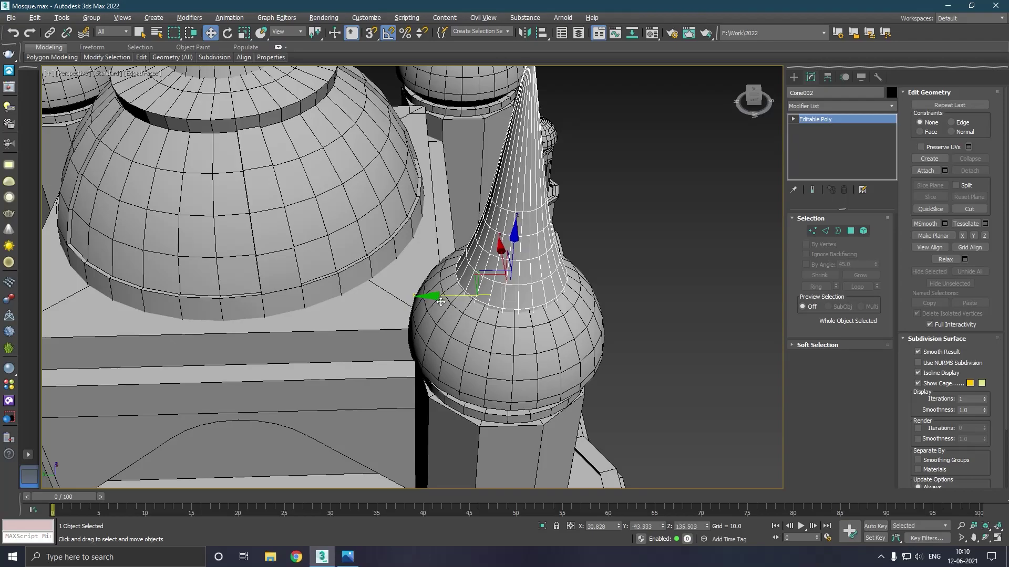
alt+middle_drag(525, 294, 500, 257)
scroll(544, 284, down, 3)
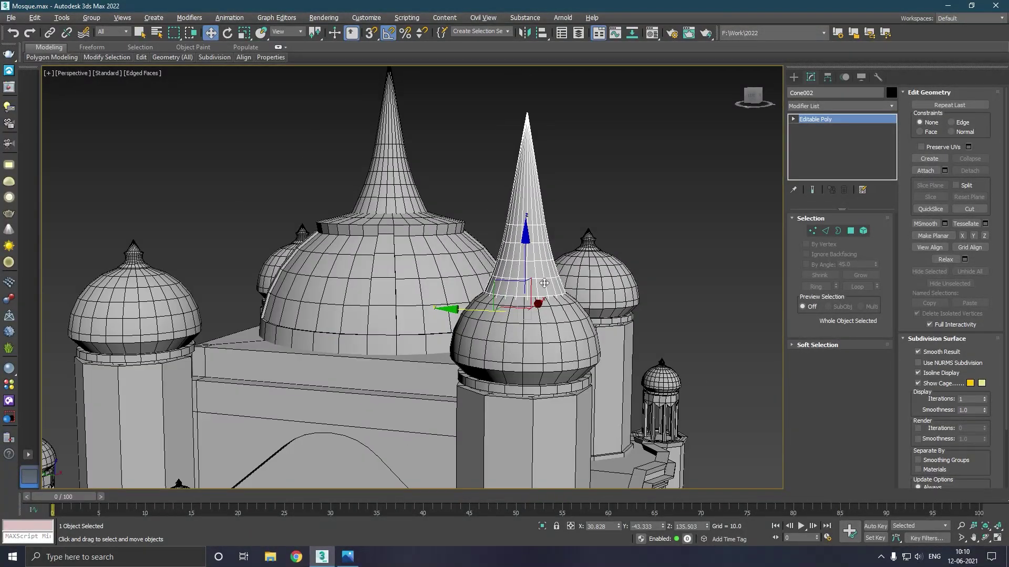
Scale the spire copy uniformly to about 28.3% and move it onto the corner dome's finial at about X 31.7, Z 148.1.
key(r)
drag(541, 307, 548, 361)
key(w)
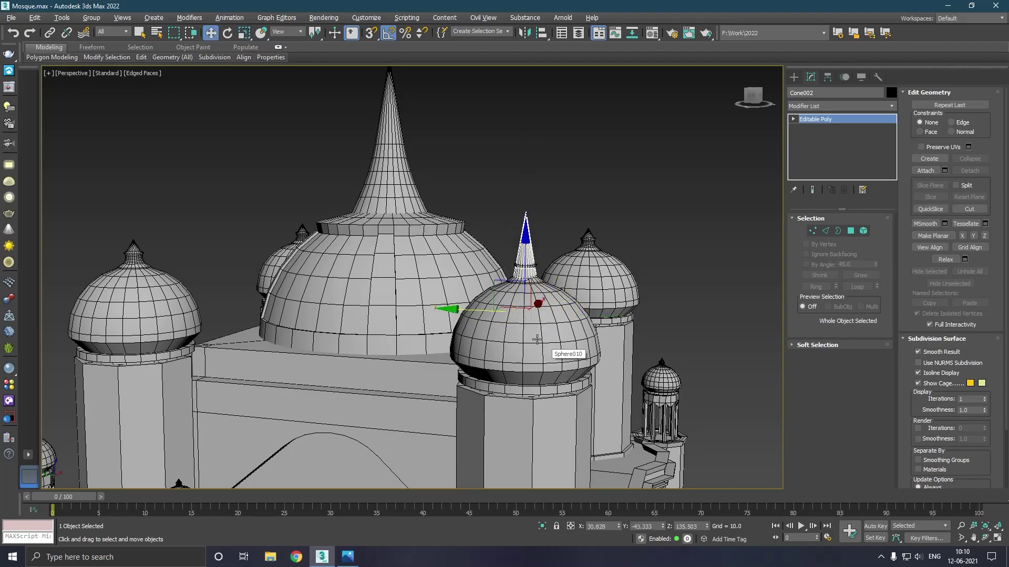
mouse_move(531, 269)
mouse_down()
mouse_move(531, 219)
mouse_move(531, 249)
mouse_up()
alt+middle_drag(567, 247, 530, 275)
scroll(526, 276, up, 3)
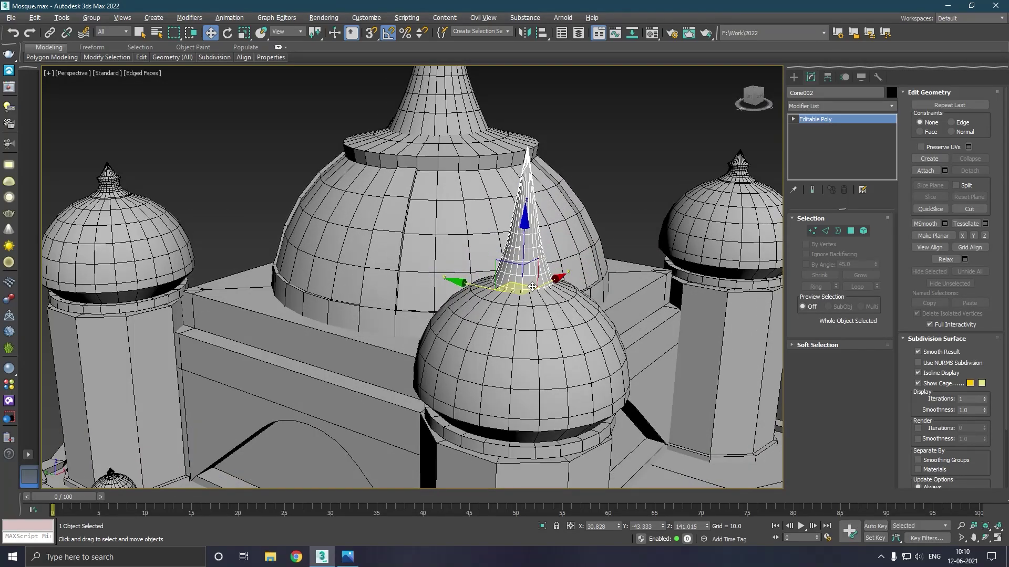
drag(528, 268, 528, 227)
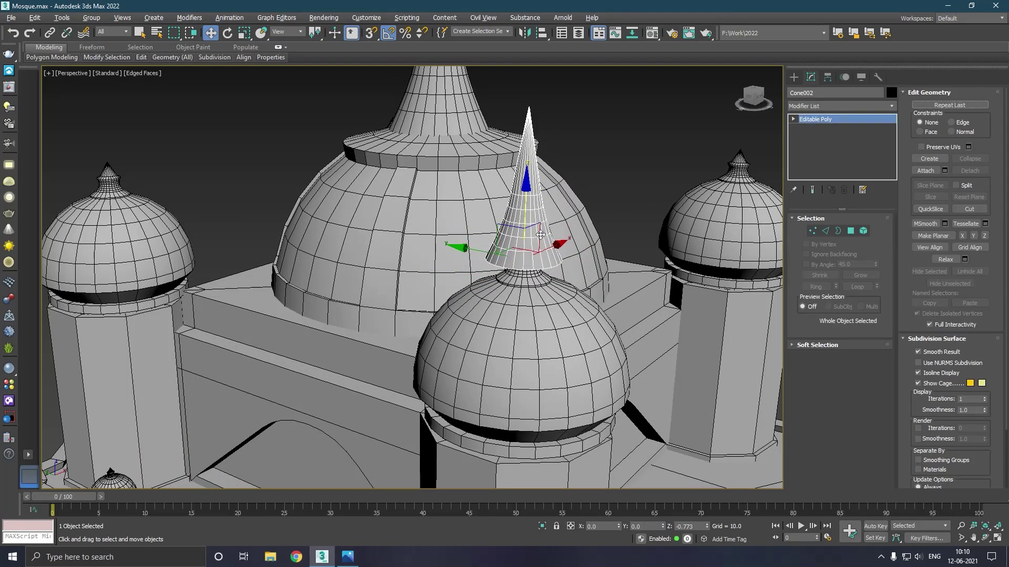
alt+middle_drag(562, 237, 528, 250)
drag(575, 259, 525, 293)
Shrink the spire copy uniformly to about 15.6% and compare its fit with the corner dome's existing finial.
key(r)
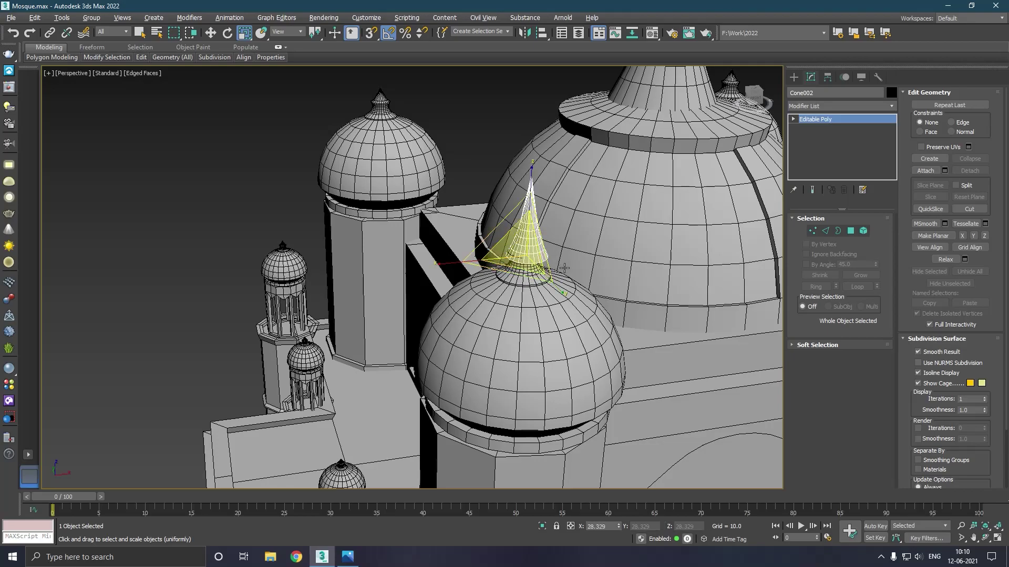
alt+middle_drag(563, 268, 651, 266)
scroll(558, 249, up, 4)
drag(499, 276, 500, 322)
scroll(500, 322, down, 3)
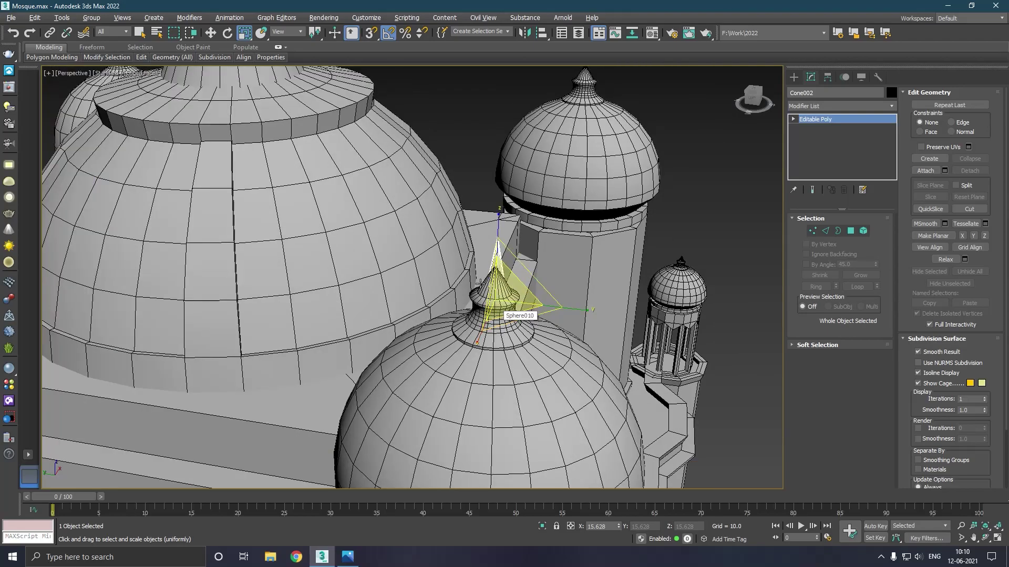
key(w)
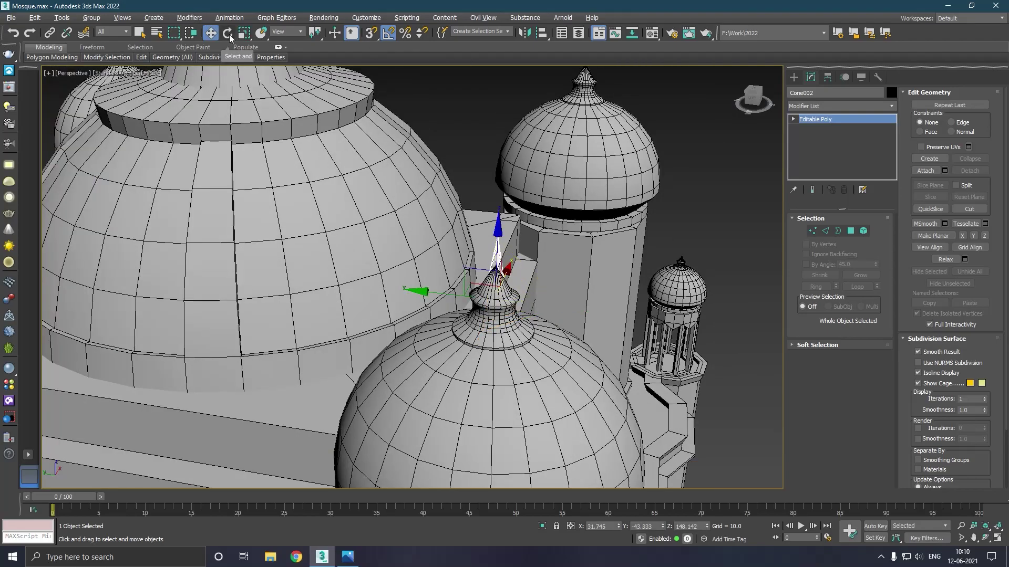
alt+middle_drag(494, 213, 413, 208)
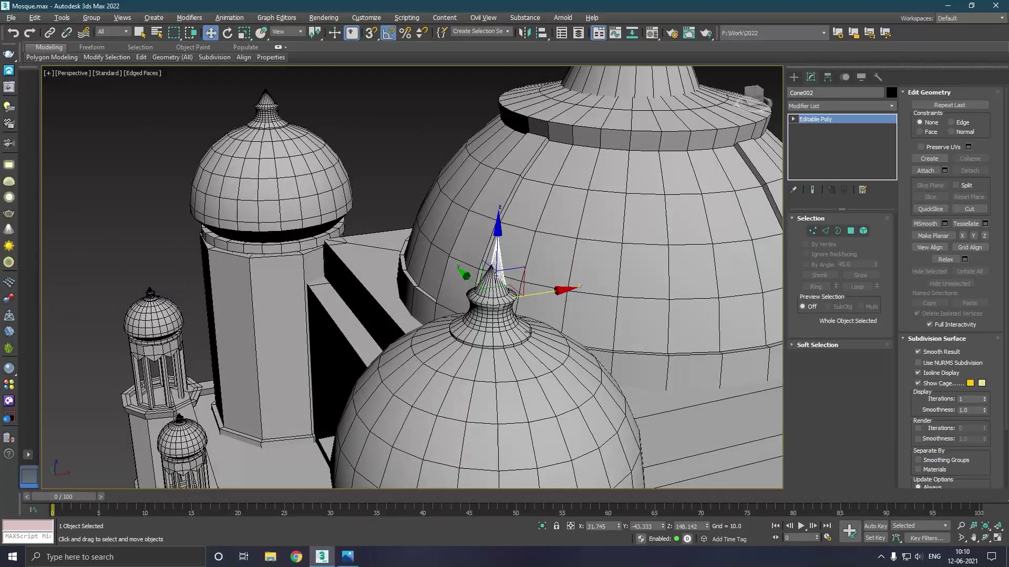
scroll(494, 312, up, 2)
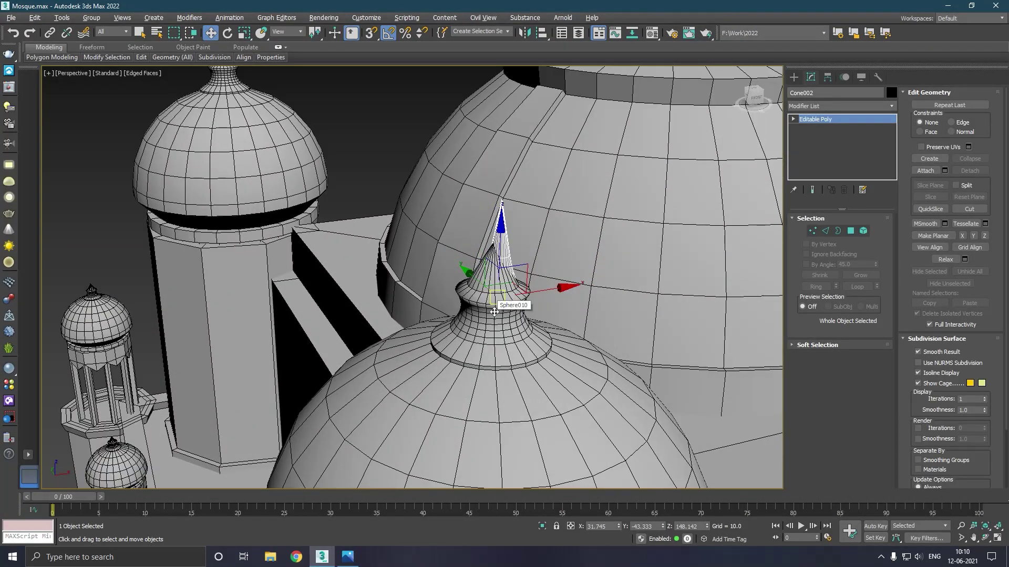
Delete the spire copy from the corner dome, keeping the dome's original finial.
key(ctrl+d)
scroll(491, 300, down, 4)
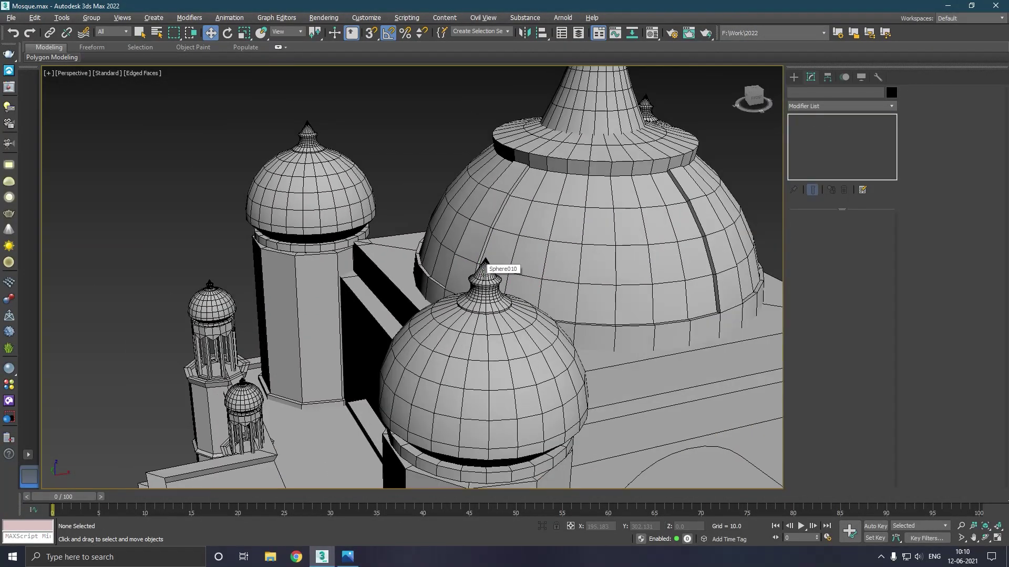
scroll(494, 245, down, 3)
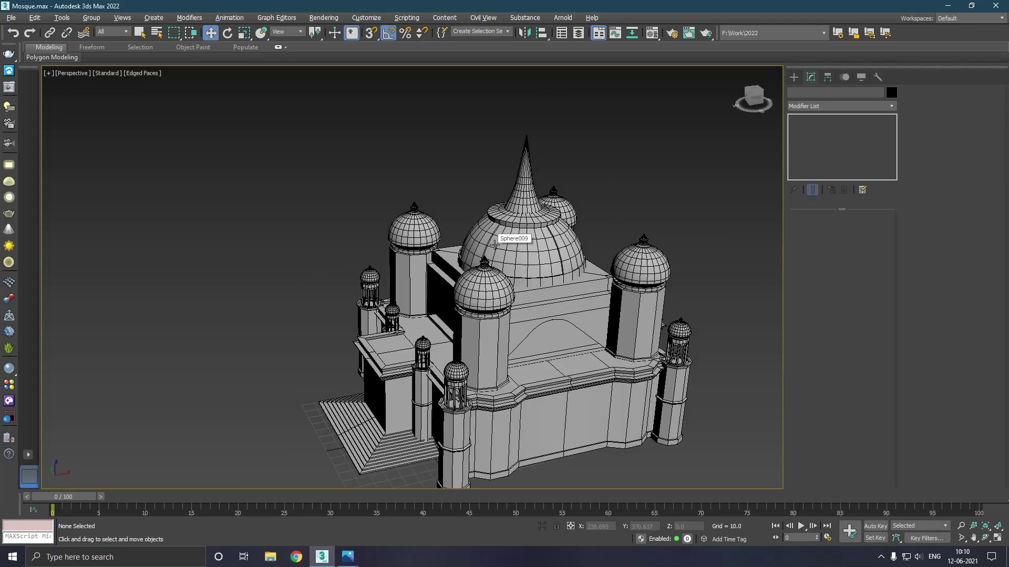
alt+middle_drag(509, 330, 537, 326)
alt+middle_drag(458, 355, 511, 319)
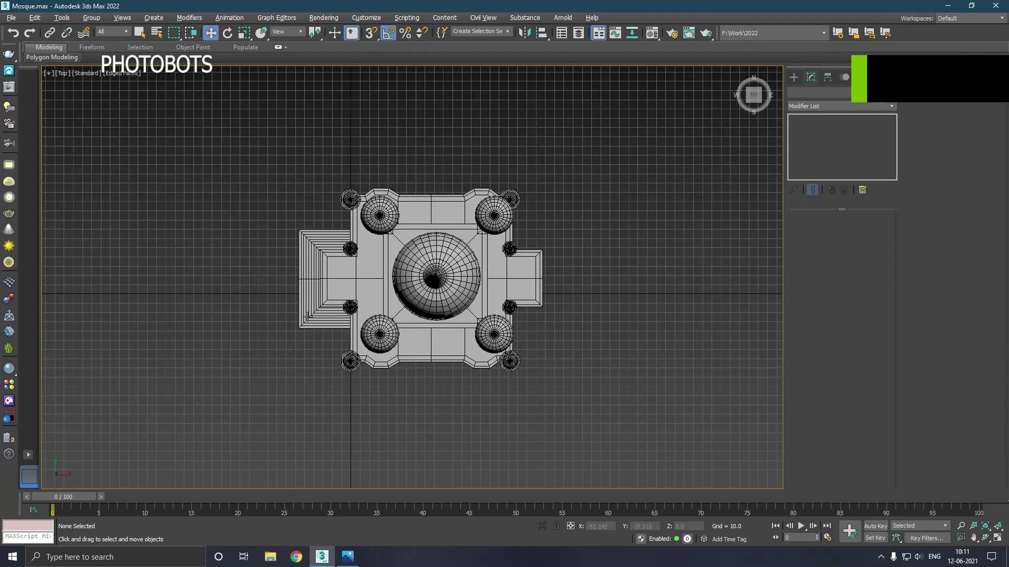
In the top view, create a box about 3.2 long, 3.4 wide and 2.9 high at the upper corner of the stepped porch's roof.
scroll(316, 299, up, 5)
scroll(320, 302, up, 3)
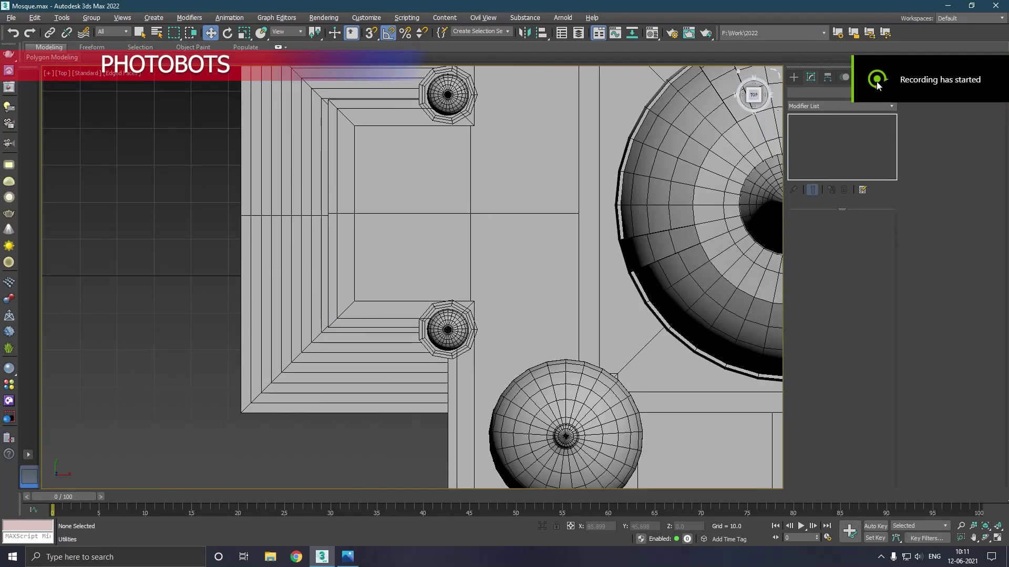
click(793, 77)
click(813, 147)
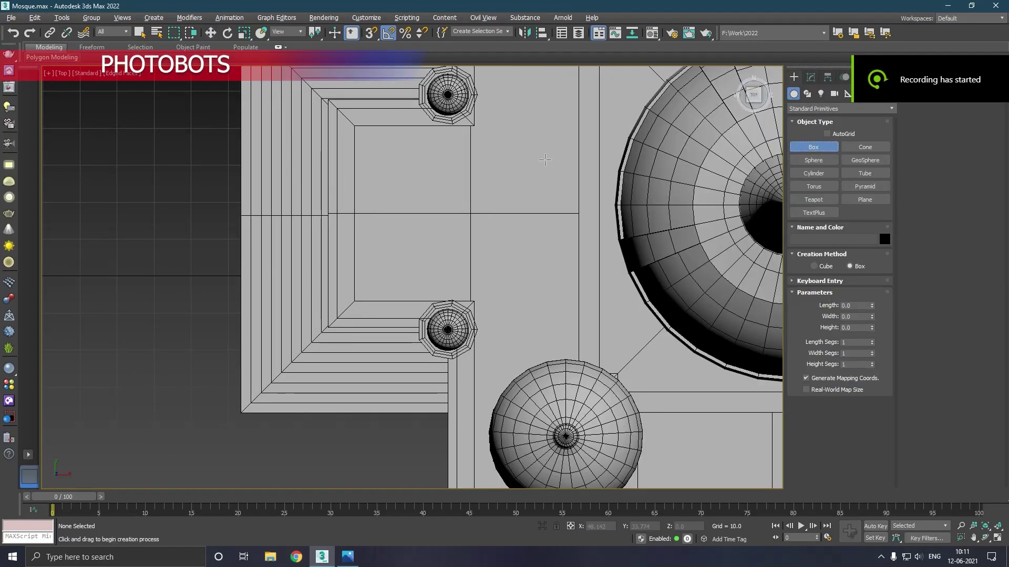
scroll(357, 122, up, 2)
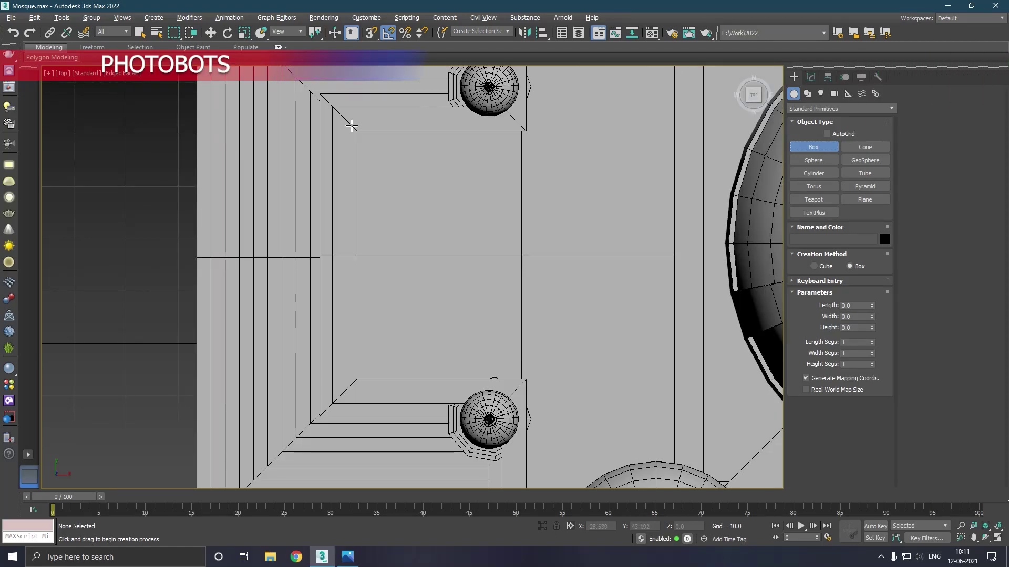
click(365, 138)
drag(350, 123, 367, 141)
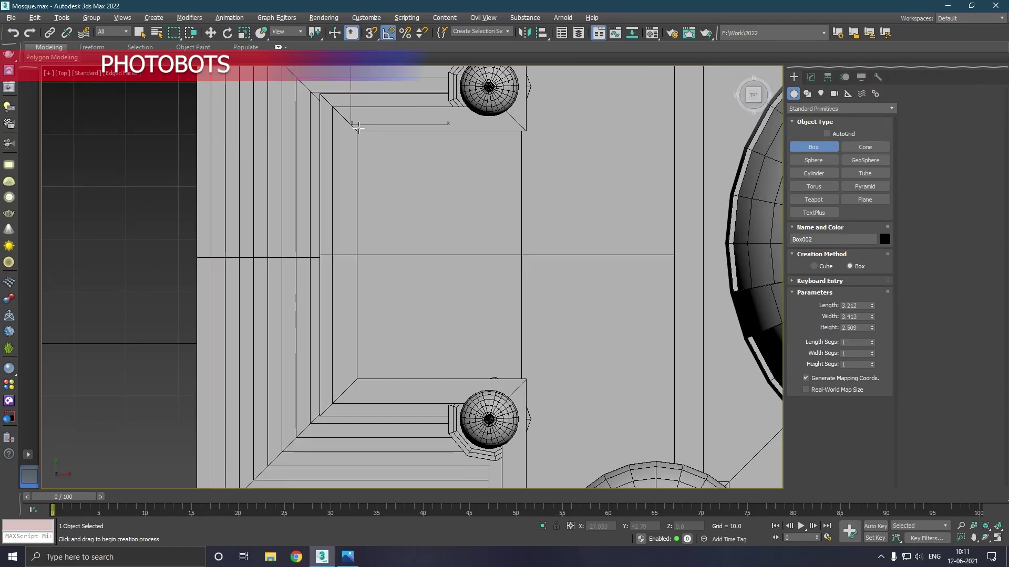
click(358, 128)
In the perspective view, raise the box onto the porch parapet corner at about X -28.2, Z 64.45.
key(w)
key(p)
scroll(371, 152, down, 2)
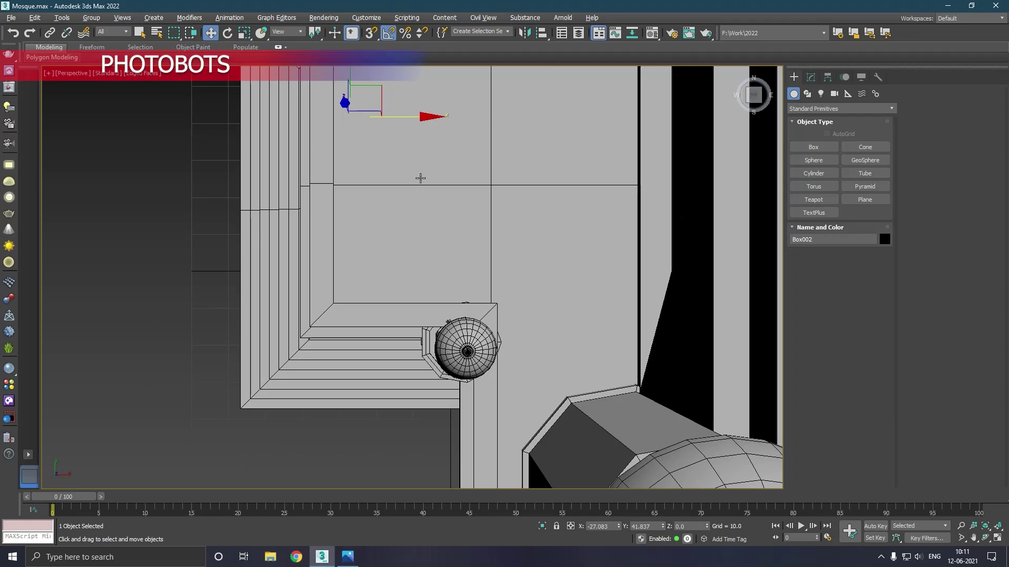
scroll(419, 178, down, 5)
alt+middle_drag(500, 121, 492, 267)
scroll(415, 240, up, 4)
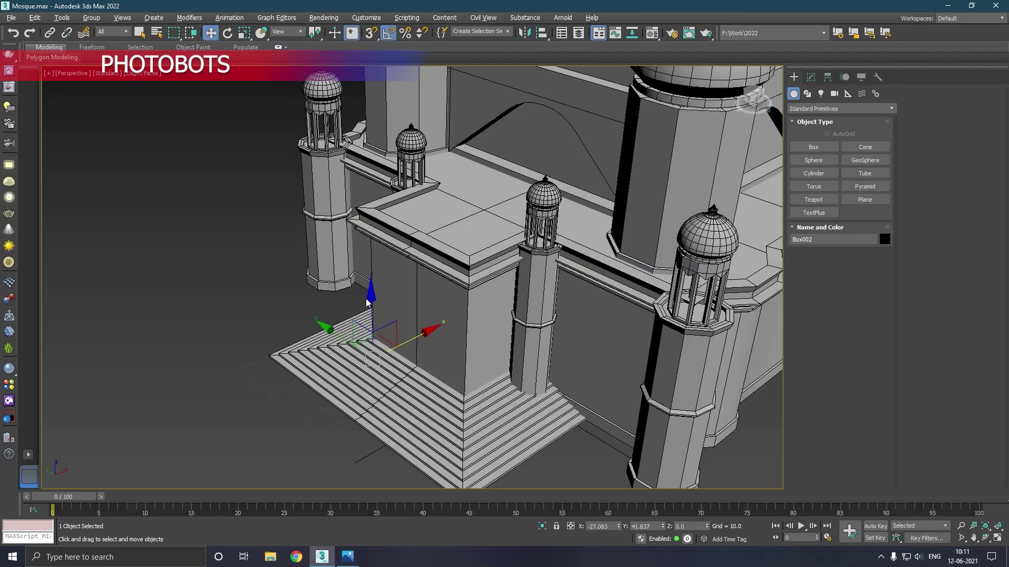
drag(374, 311, 390, 195)
scroll(374, 217, up, 3)
scroll(368, 186, up, 3)
drag(358, 159, 361, 166)
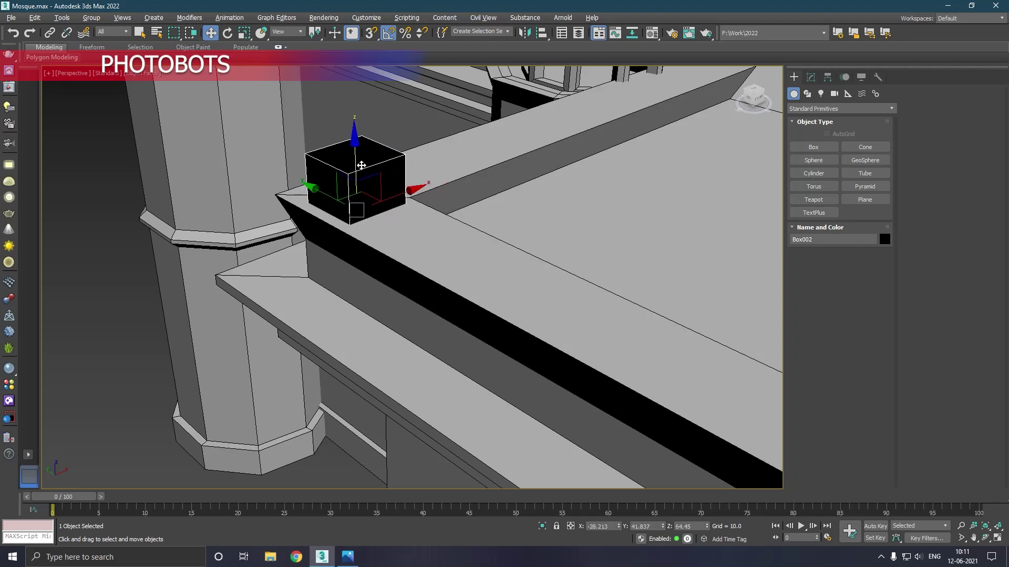
Assign the 01 - Default VRay material to the parapet box.
key(m)
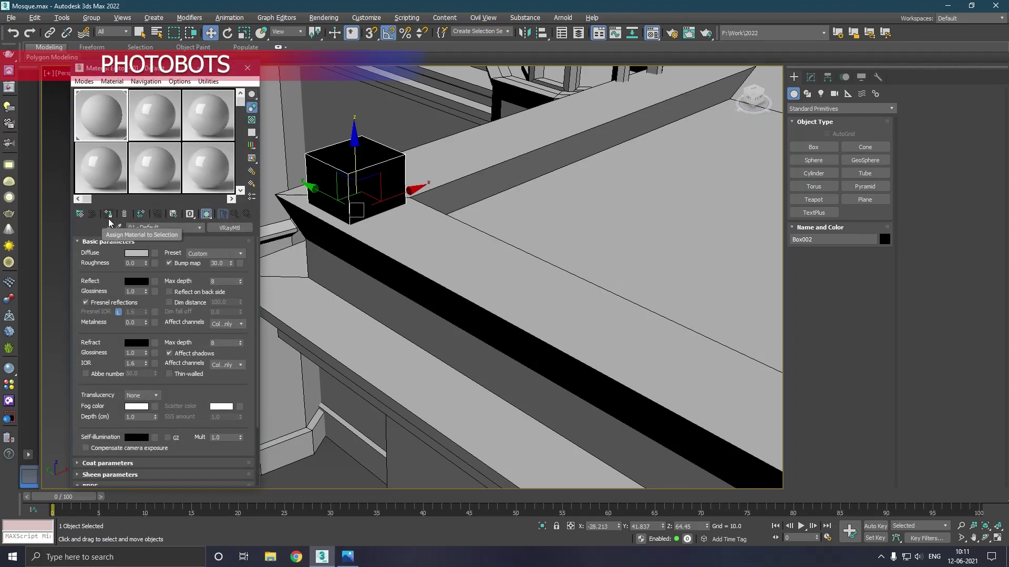
click(108, 217)
key(m)
scroll(340, 204, up, 2)
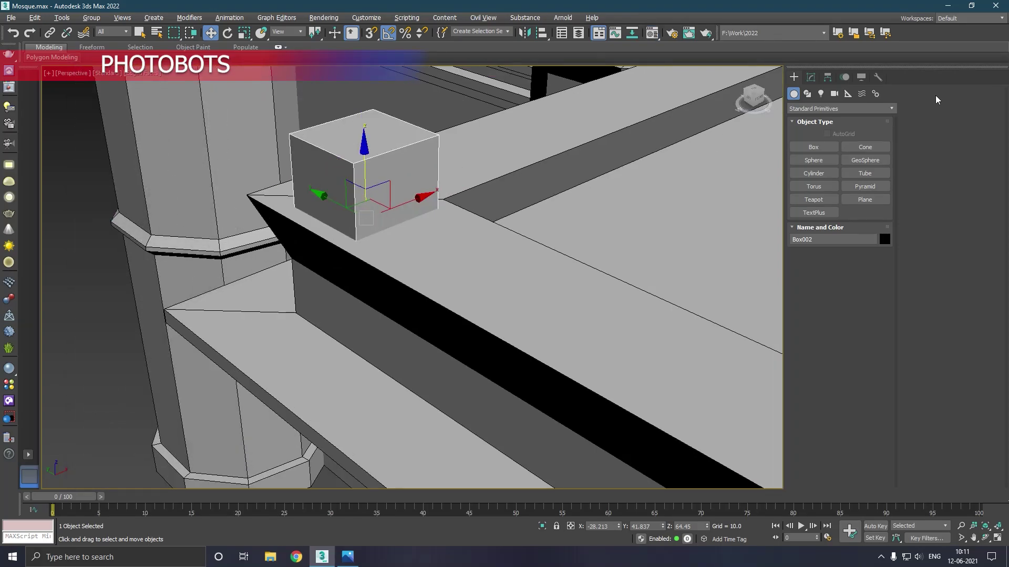
Resize the parapet box to about 2.15 length, 2.39 width and 4.37 height, and shift it toward the corner at about Y 42.5.
click(812, 77)
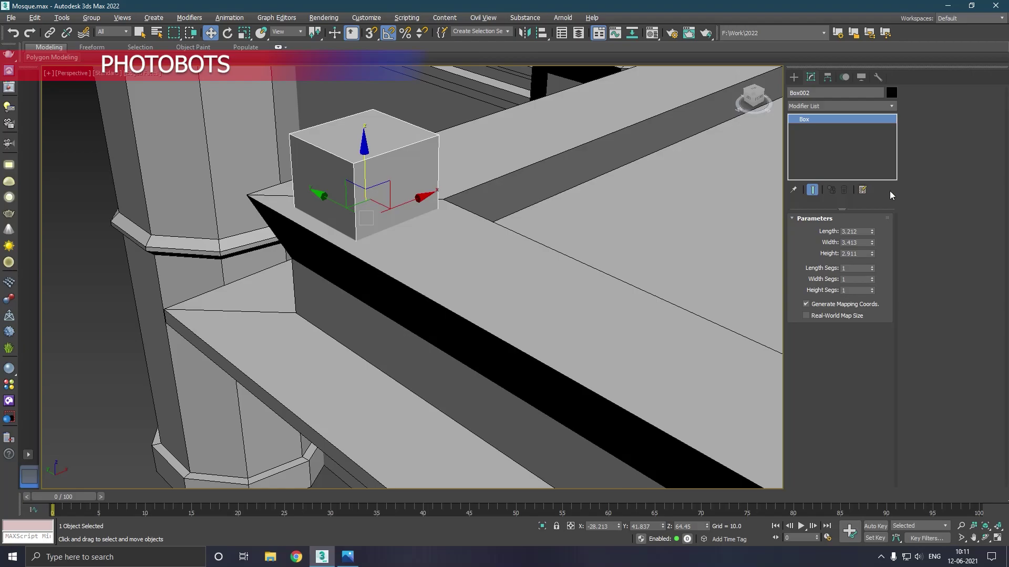
drag(871, 244, 875, 264)
alt+middle_drag(594, 233, 748, 235)
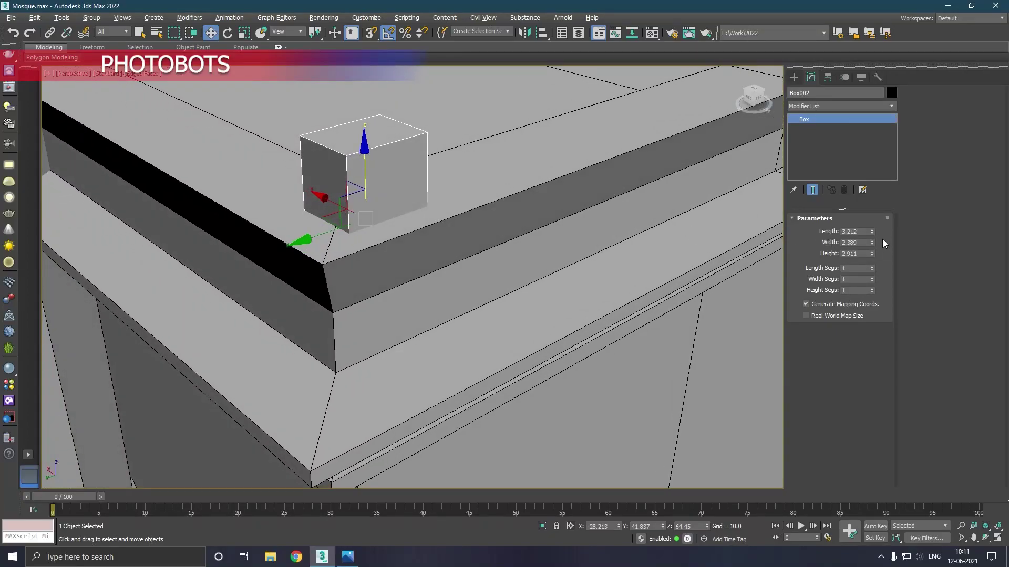
mouse_move(871, 231)
mouse_down()
mouse_move(873, 255)
mouse_move(874, 229)
mouse_up()
scroll(387, 315, down, 4)
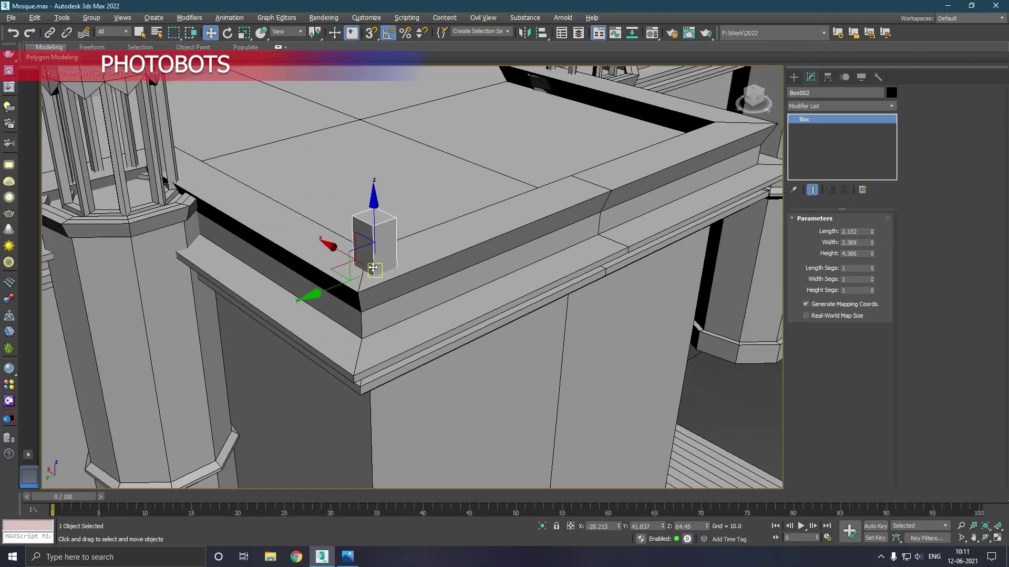
drag(340, 288, 369, 276)
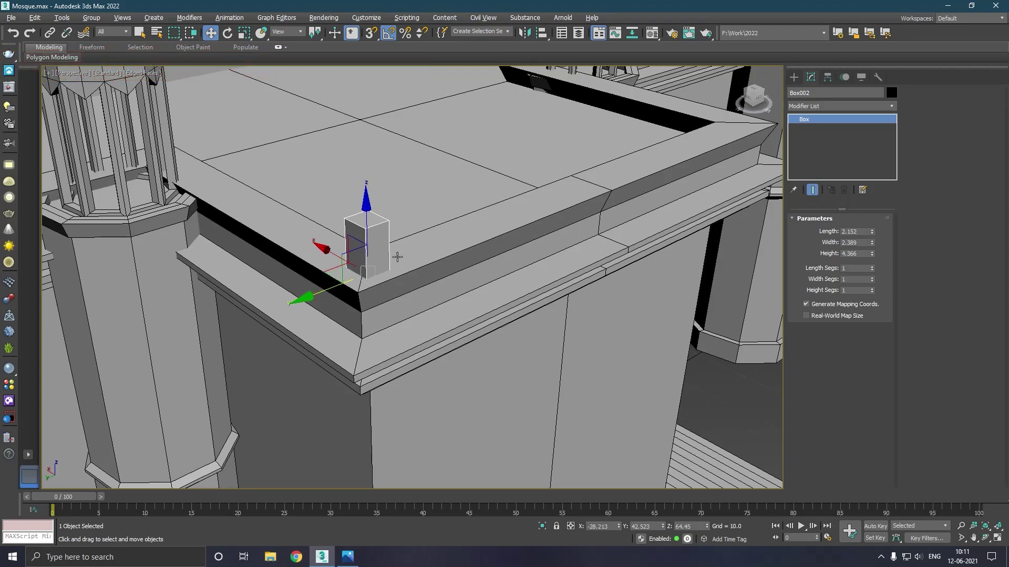
mouse_move(371, 239)
mouse_down()
mouse_move(371, 230)
mouse_move(371, 239)
mouse_up()
shift+drag(325, 295, 375, 279)
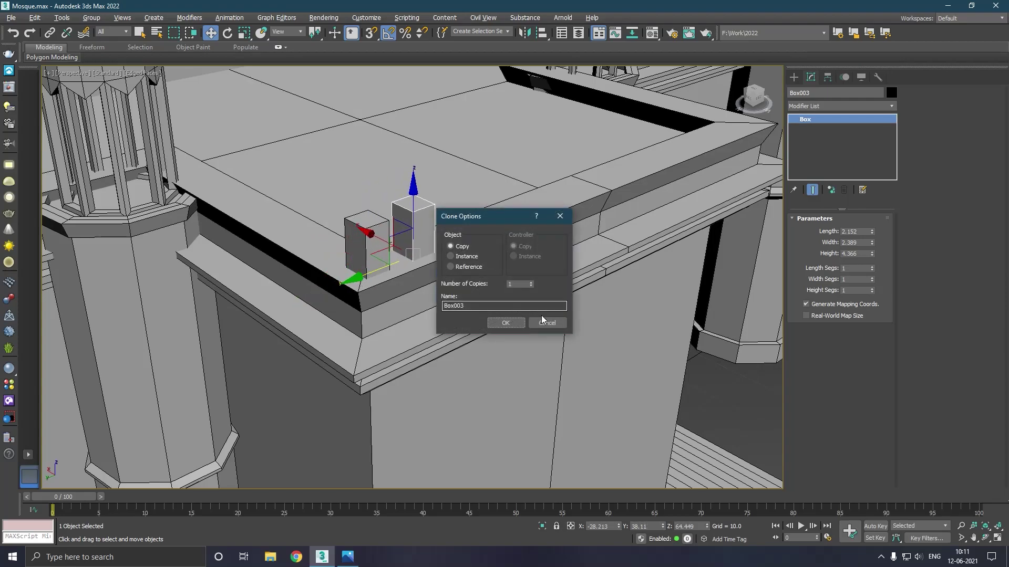
click(515, 324)
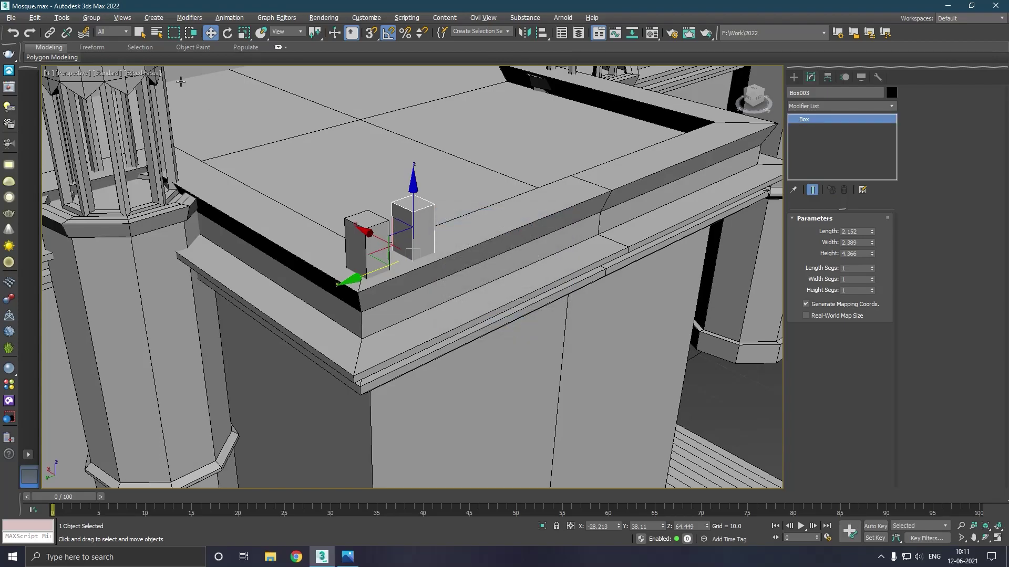
click(13, 34)
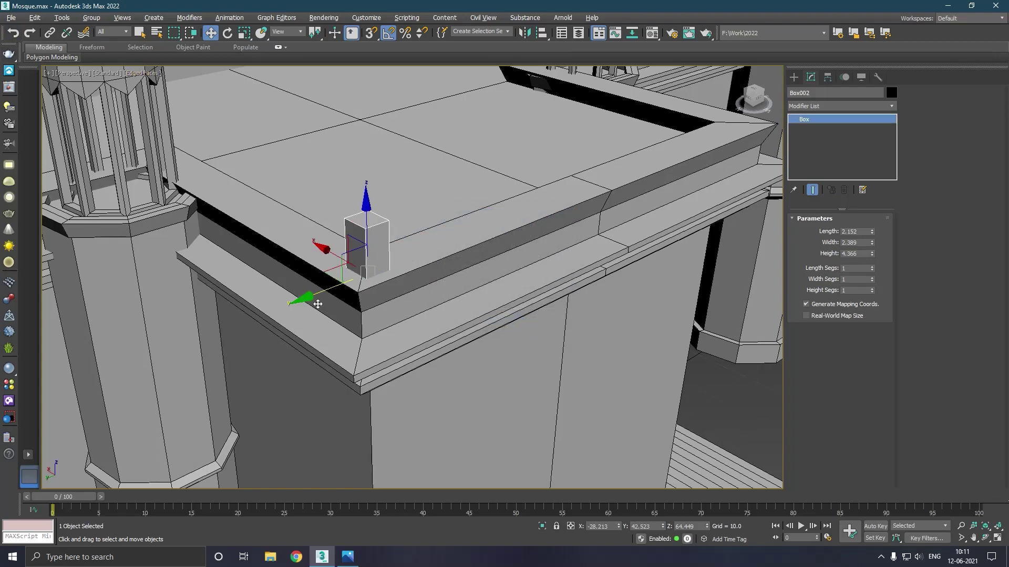
Duplicate the box along Y as 12 copies spaced about 4.3 units apart across the porch parapet's front edge.
shift+drag(318, 303, 366, 284)
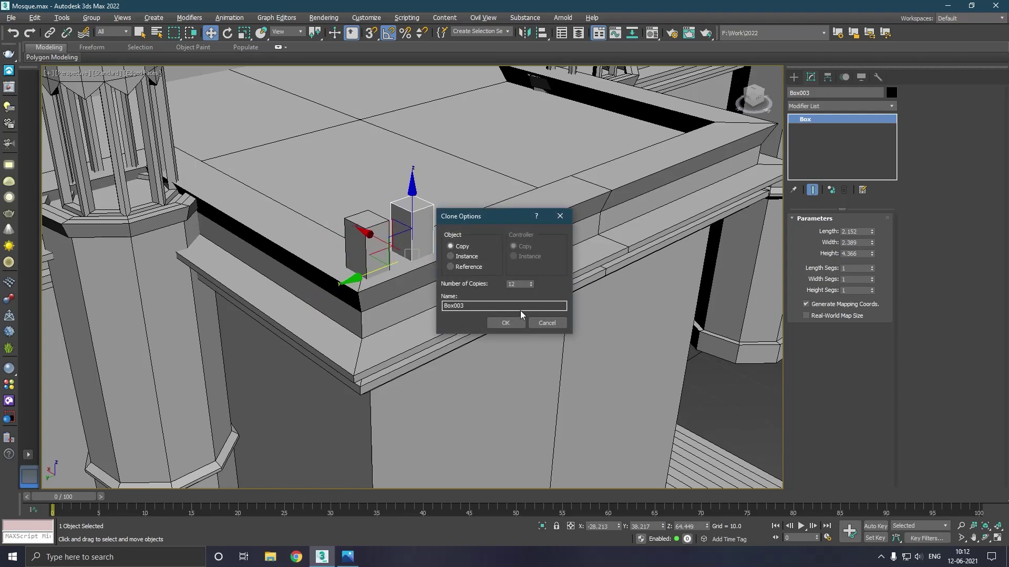
click(505, 322)
scroll(455, 312, down, 2)
alt+middle_drag(531, 292, 463, 290)
middle_drag(504, 259, 366, 317)
scroll(544, 217, up, 2)
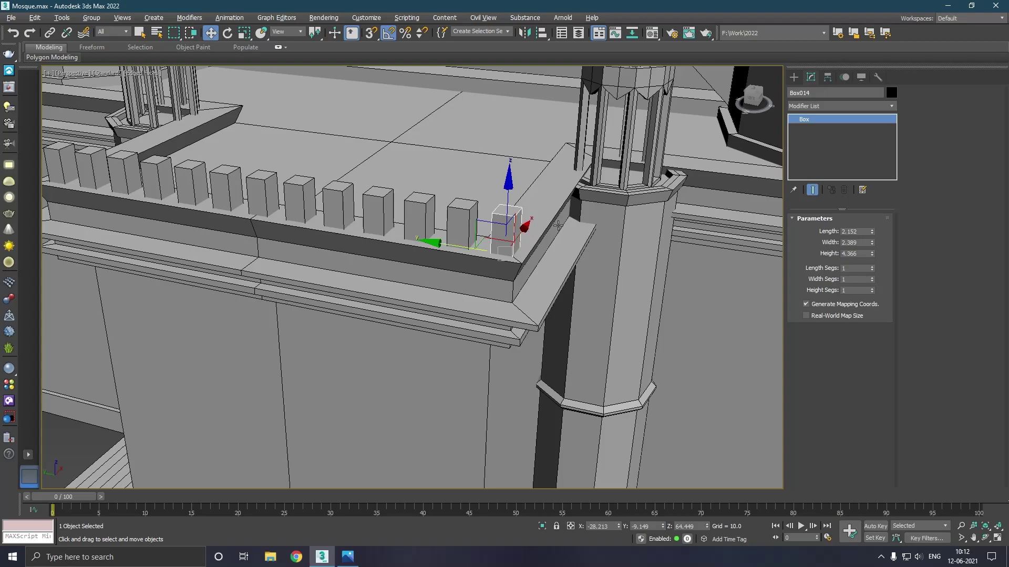
Duplicate the porch corner box along X as 6 copies about 4.9 units apart, plus one more copy at about X 4.
alt+middle_drag(558, 226, 551, 238)
mouse_move(552, 238)
shift+mouse_down()
mouse_move(594, 238)
mouse_move(588, 232)
shift+mouse_up()
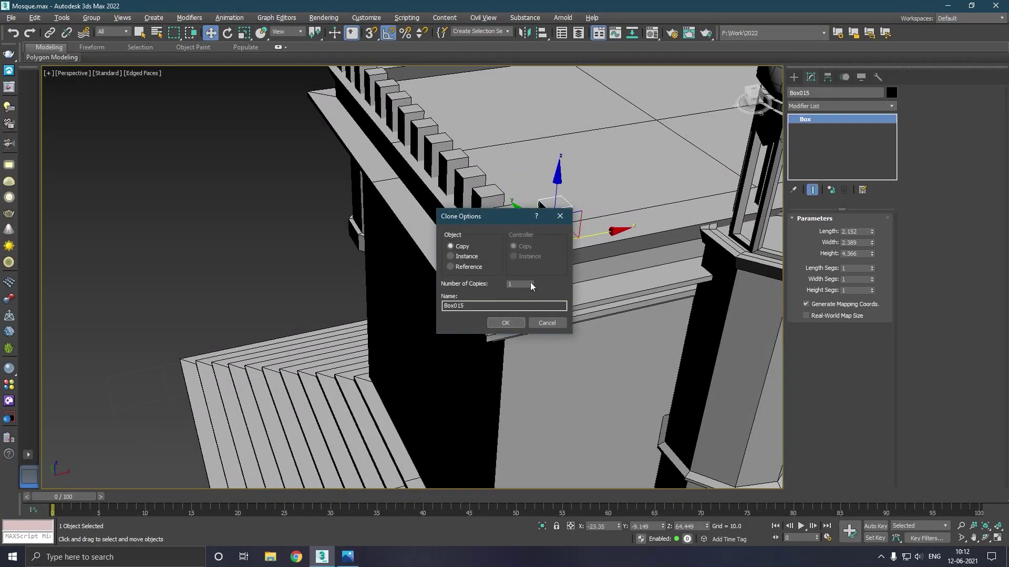
click(506, 322)
alt+middle_drag(600, 293, 349, 300)
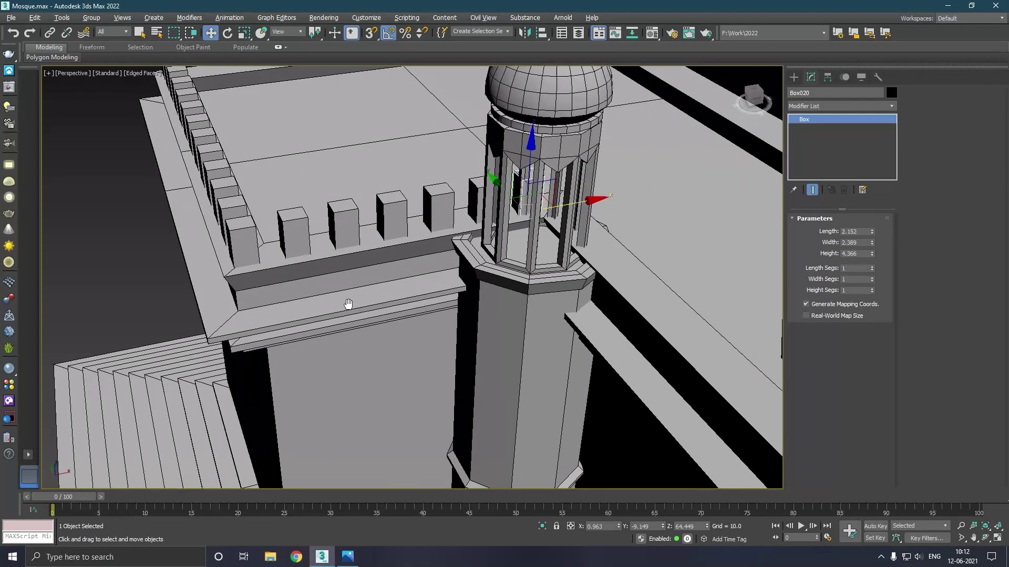
shift+drag(577, 207, 604, 201)
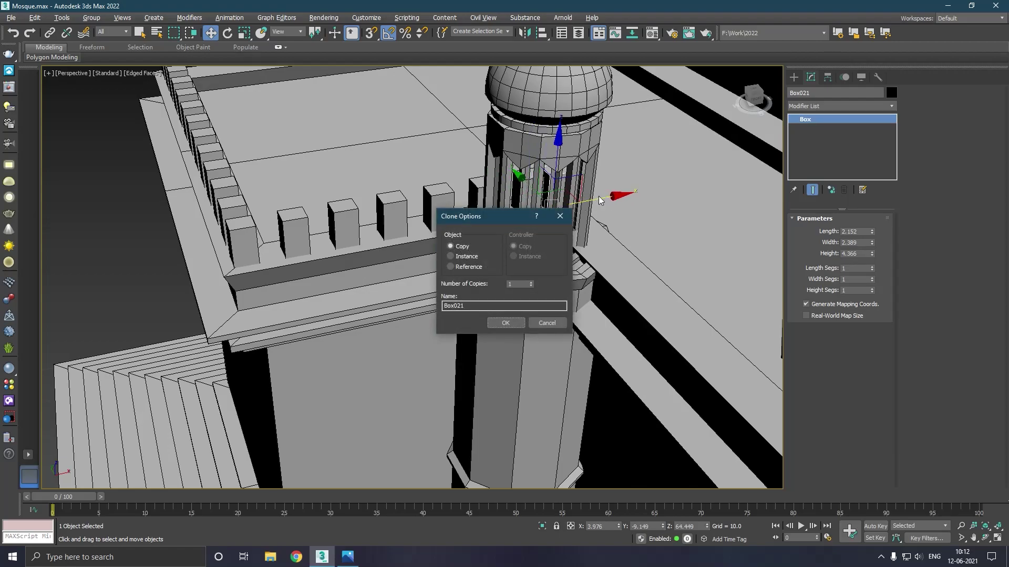
click(505, 323)
Select the seven boxes along the porch's side parapet and copy them along Y onto the opposite side parapet.
ctrl+click(484, 200)
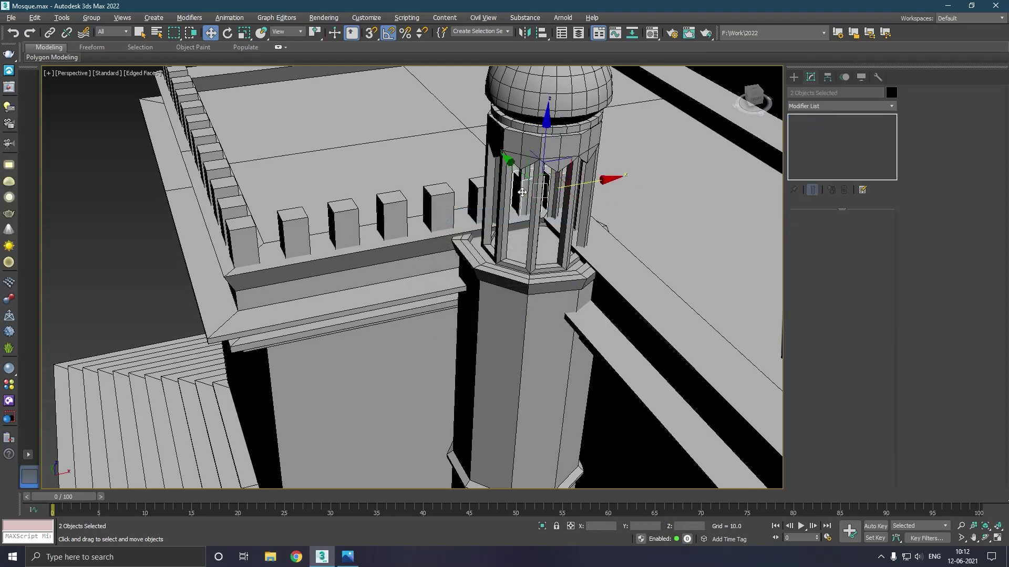
ctrl+click(472, 198)
ctrl+click(441, 206)
ctrl+click(404, 214)
ctrl+click(336, 226)
ctrl+click(297, 231)
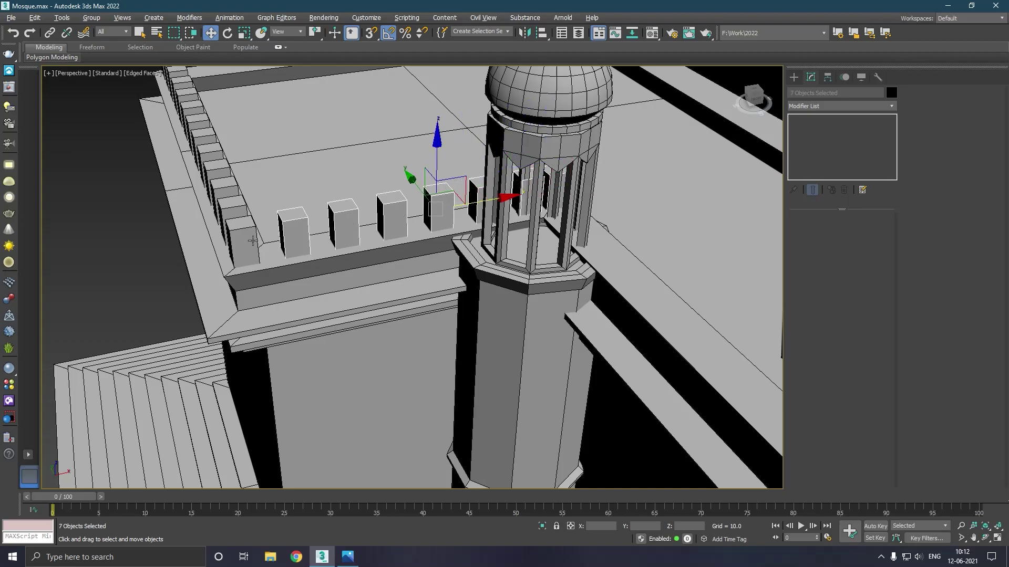
alt+middle_drag(263, 234, 426, 230)
shift+drag(426, 230, 178, 410)
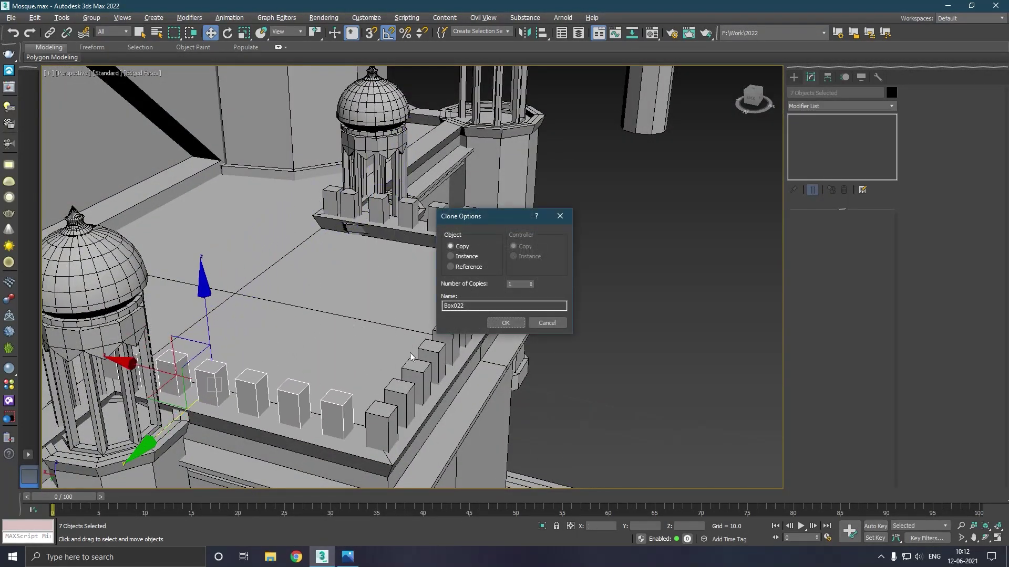
click(504, 323)
alt+middle_drag(430, 226, 379, 210)
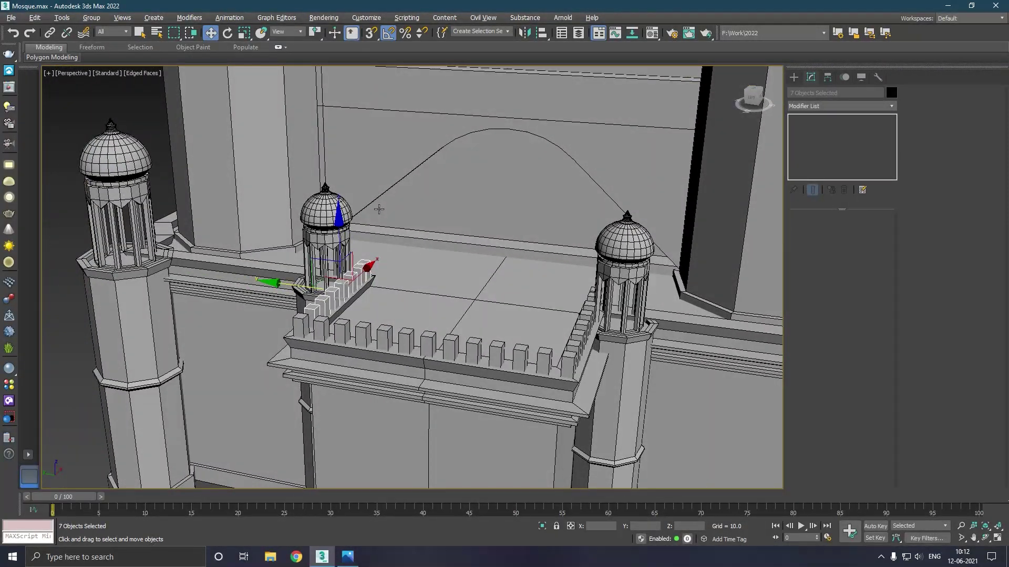
scroll(530, 235, down, 5)
alt+middle_drag(579, 235, 457, 244)
click(298, 254)
alt+middle_drag(493, 298, 457, 319)
scroll(440, 302, down, 3)
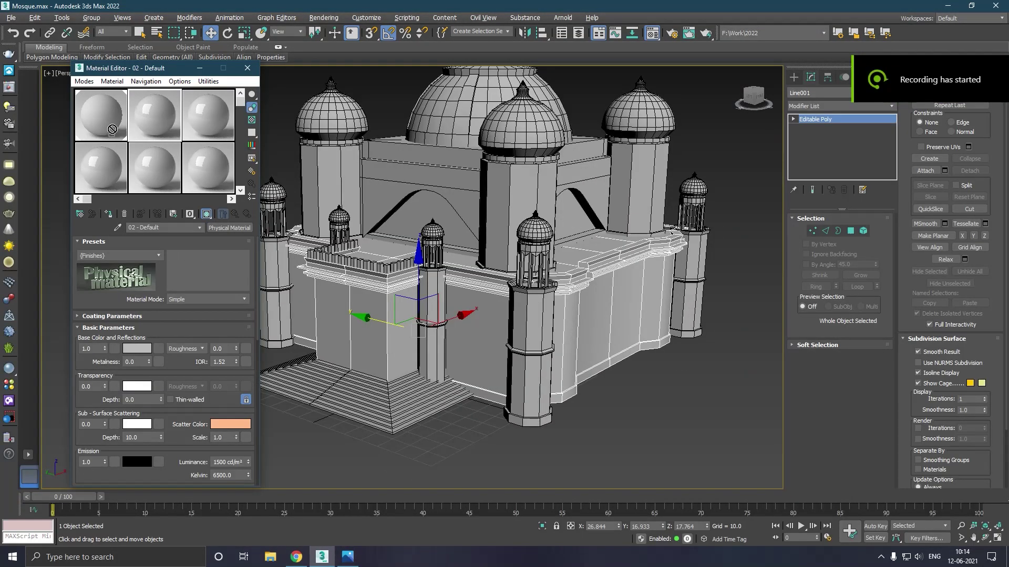
Create material W as a copy of 01 - Default and load TexturesCom_WindowCathedral0129_2_S.jpg from the browser as its diffuse map.
click(105, 121)
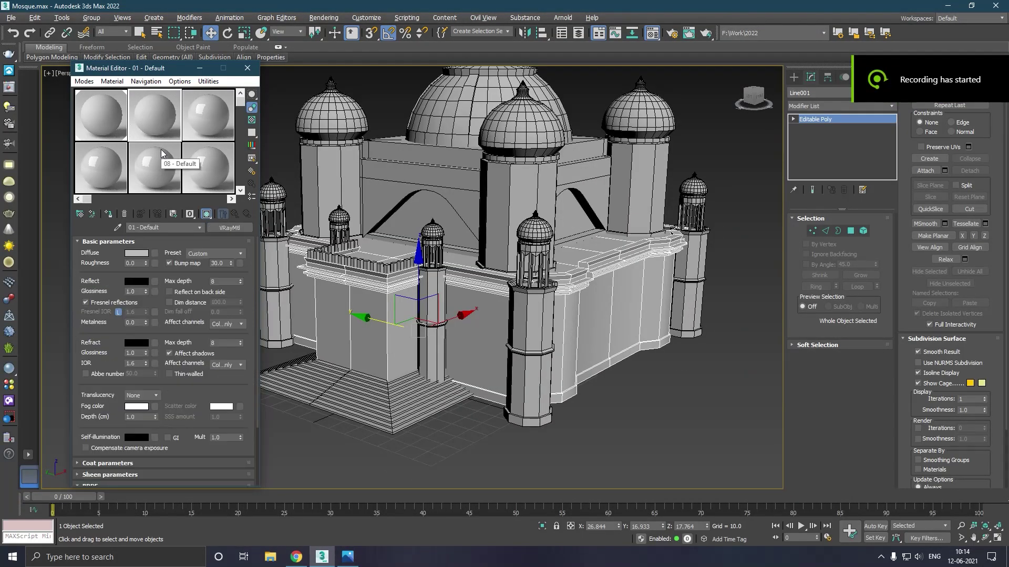
text(W)
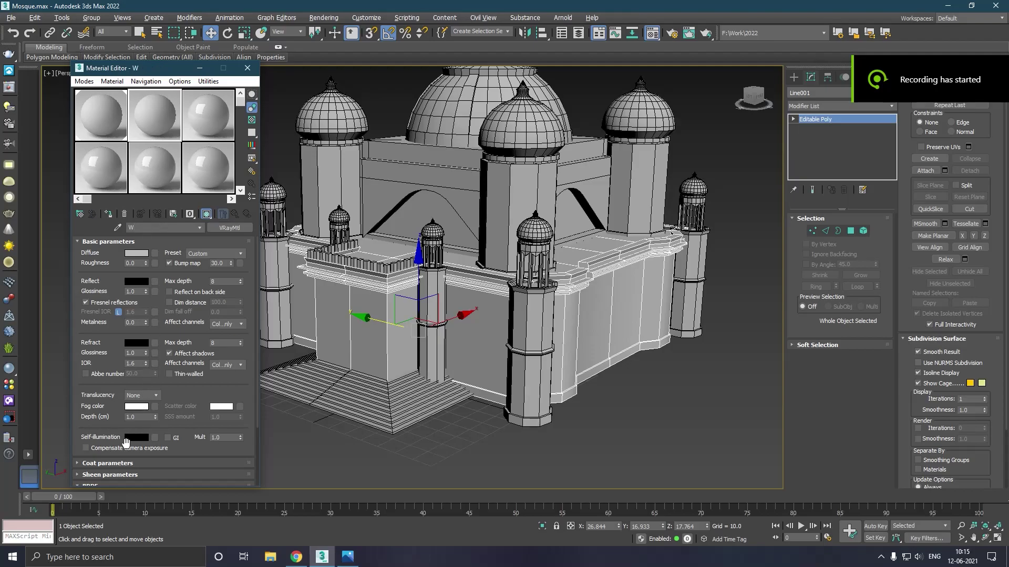
click(97, 241)
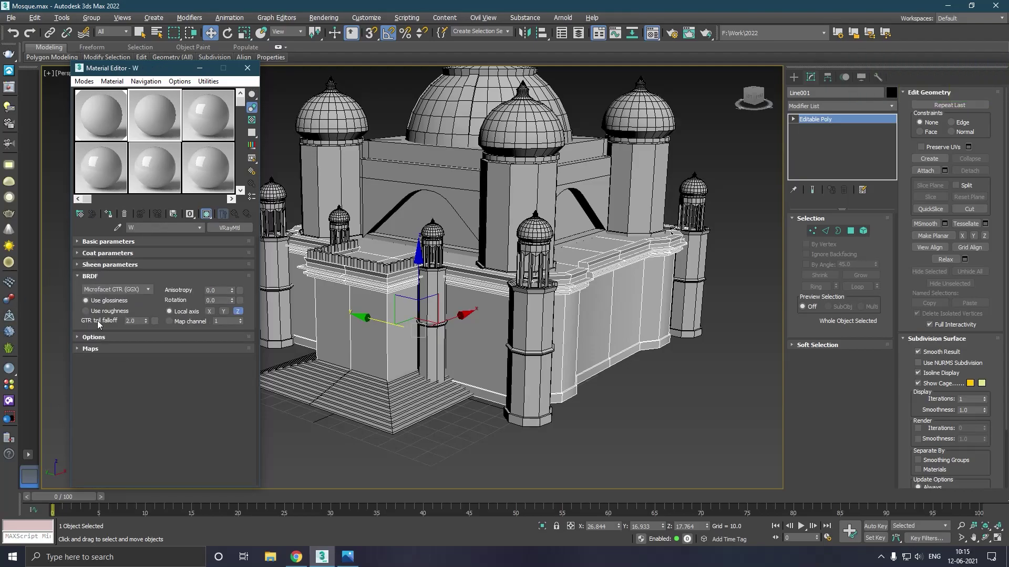
click(98, 349)
scroll(98, 348, up, 1)
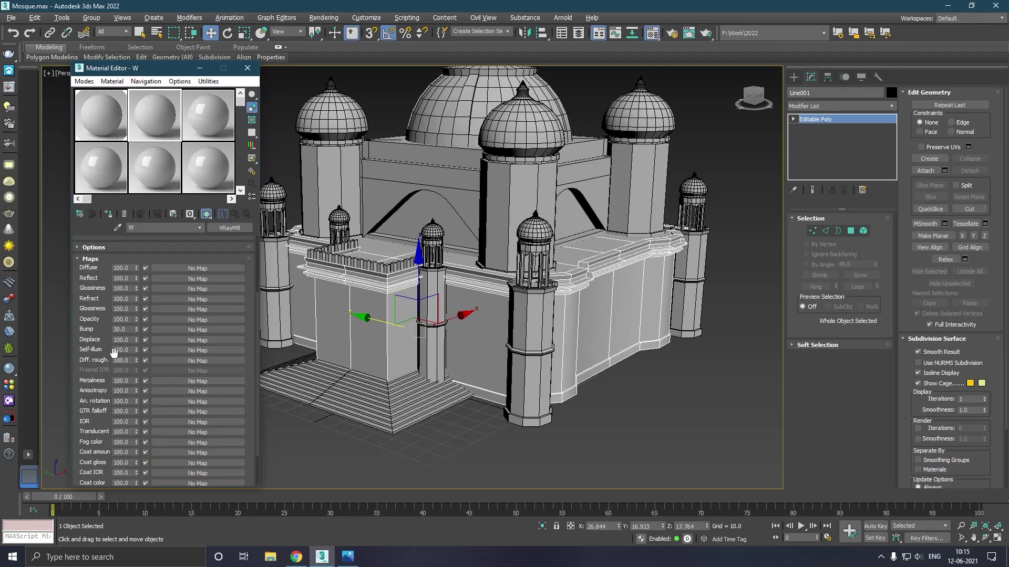
click(296, 557)
drag(72, 531, 156, 323)
drag(222, 269, 221, 270)
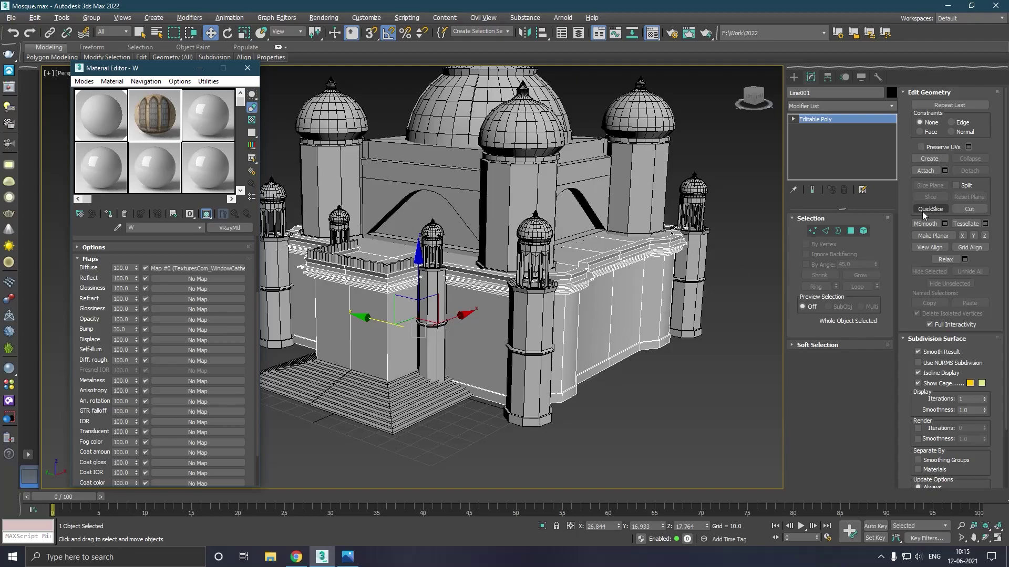
Select the two front wall polygons of the porch and isolate the mosque's main body.
click(851, 231)
click(384, 348)
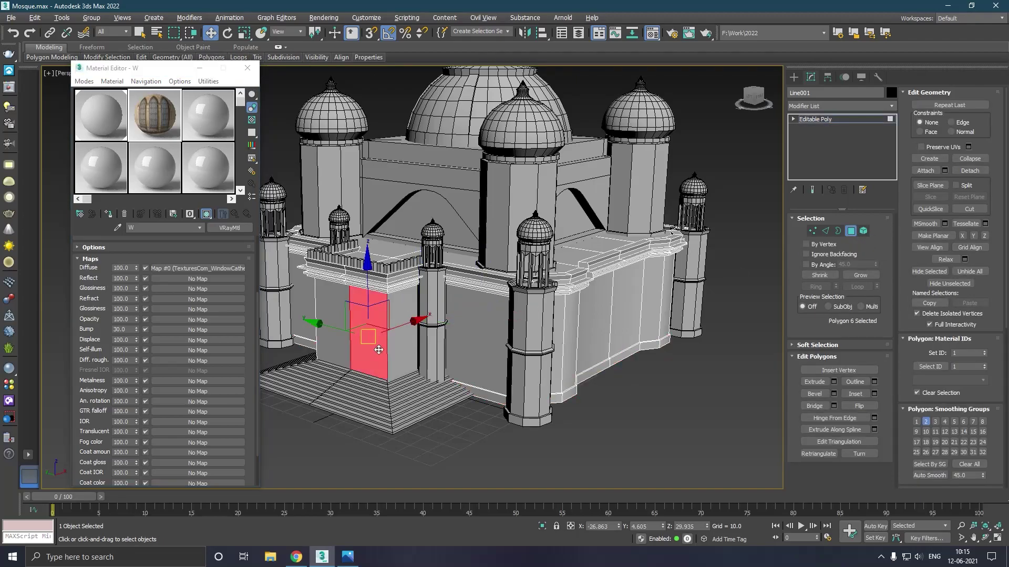
ctrl+click(341, 350)
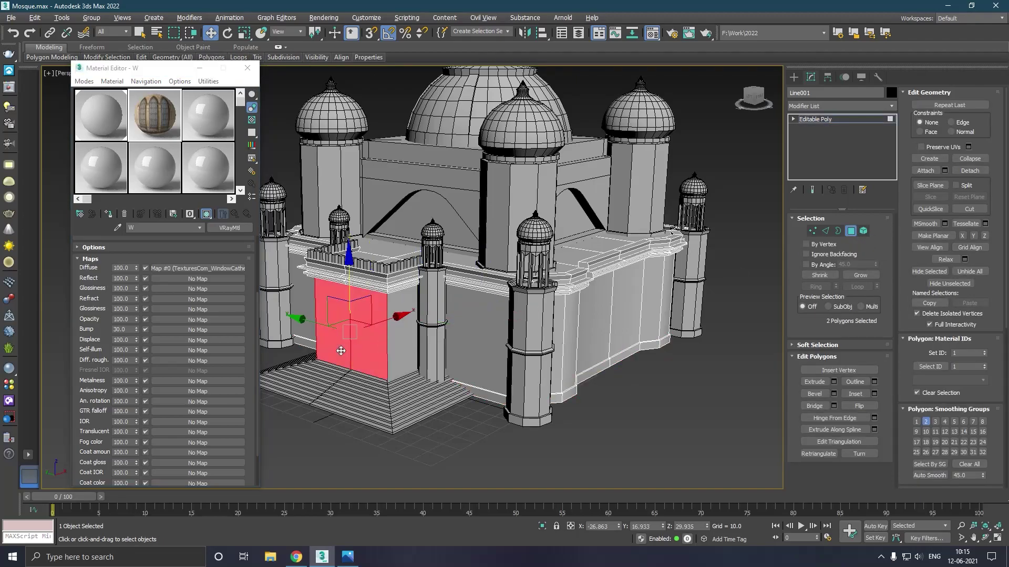
click(542, 527)
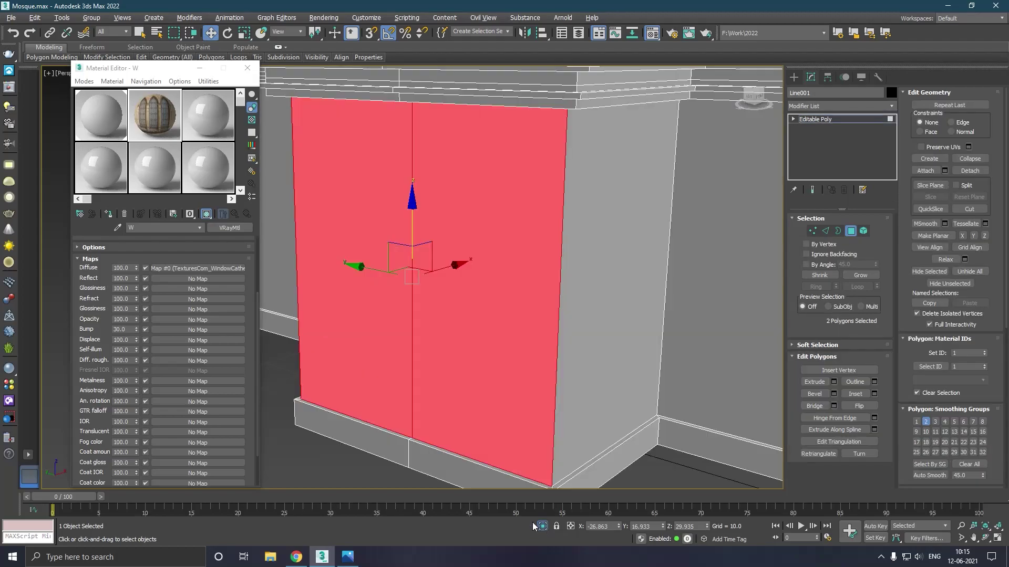
Add an Unwrap UVW modifier to the main body and open its UV editor.
click(865, 118)
click(883, 107)
scroll(875, 270, down, 3)
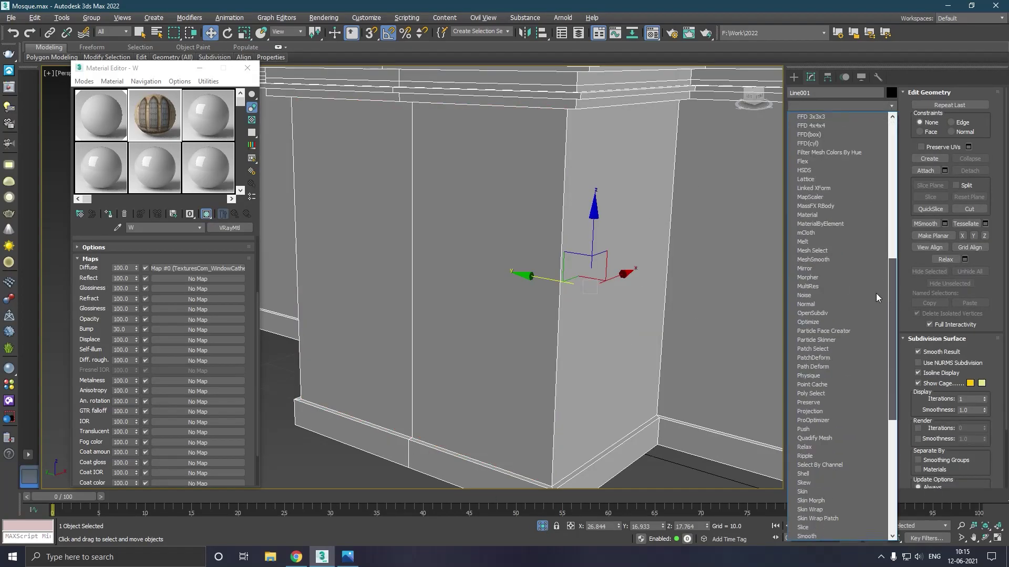
scroll(891, 391, down, 5)
click(852, 383)
click(840, 437)
scroll(568, 366, down, 2)
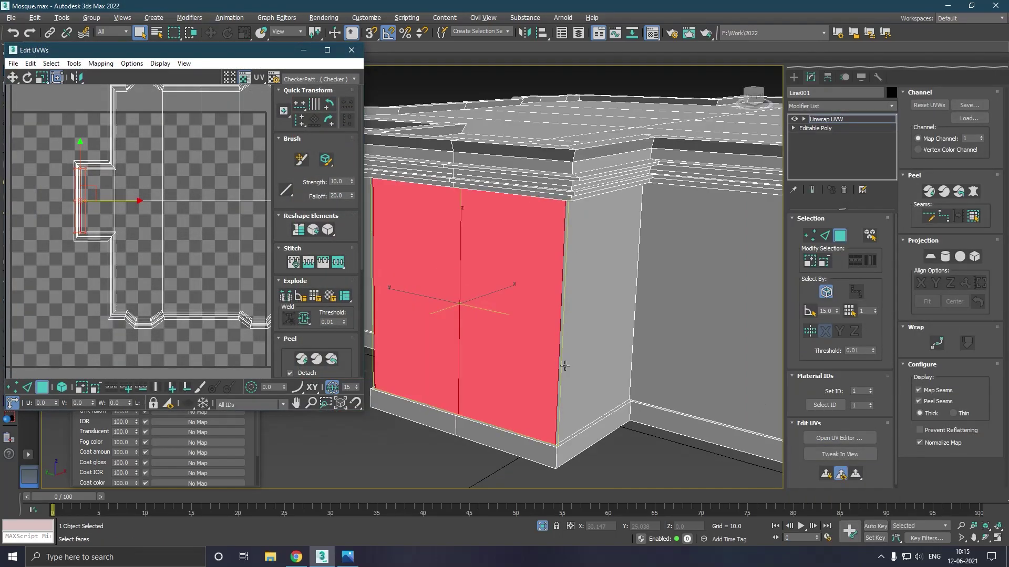
scroll(495, 359, down, 2)
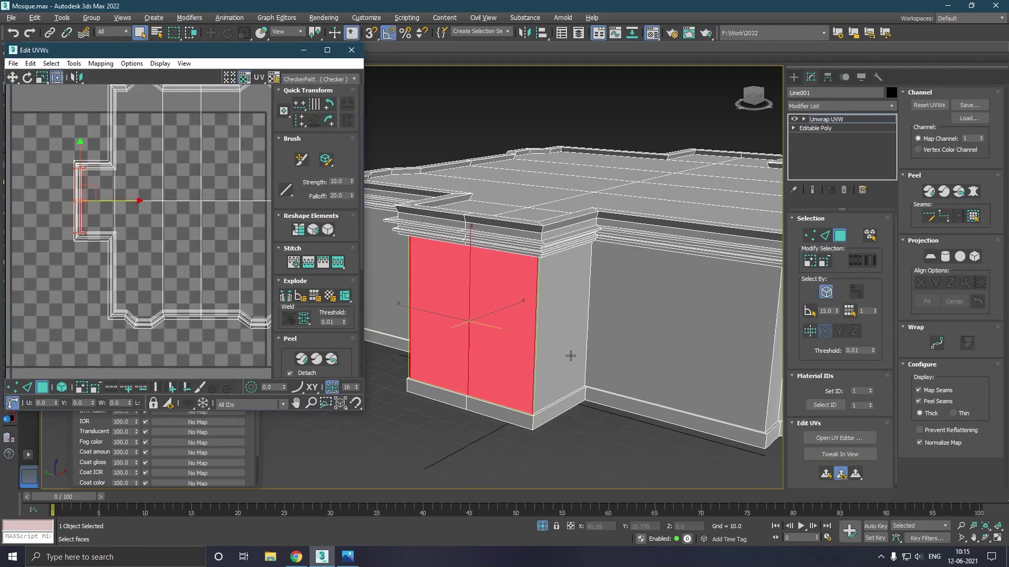
Apply a quick planar map to the large wall polygon beside the porch and turn off the Peel Detach option.
click(628, 357)
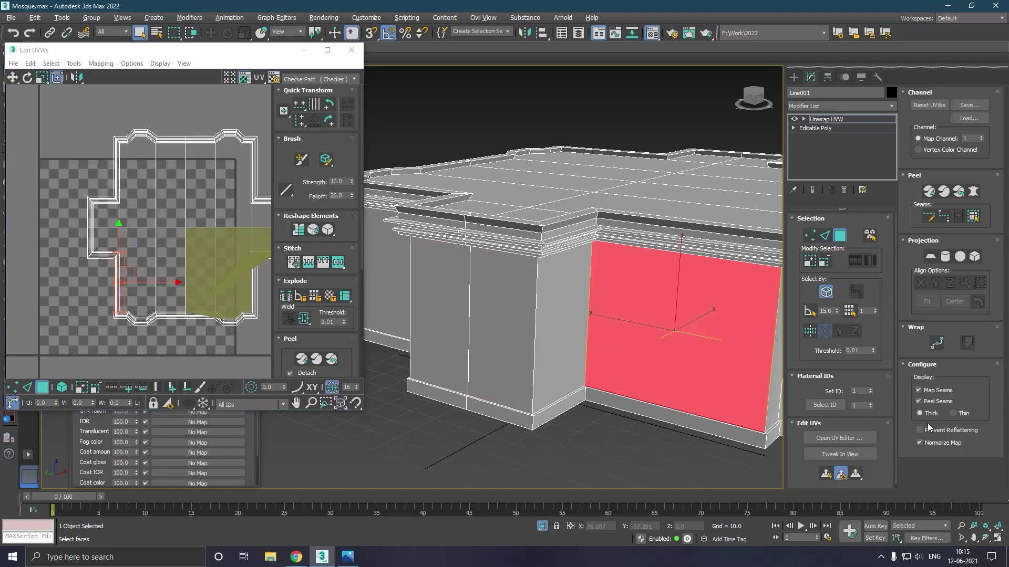
click(826, 474)
scroll(303, 363, down, 1)
click(291, 342)
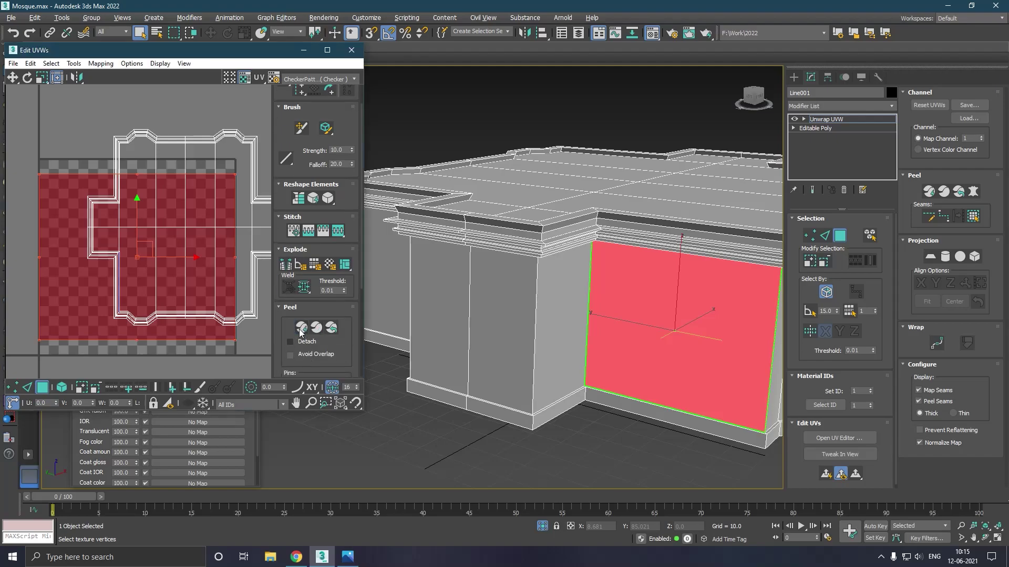
Close the UV editor and collapse the main body's whole modifier stack to an Editable Poly.
click(351, 50)
click(845, 119)
right_click(844, 118)
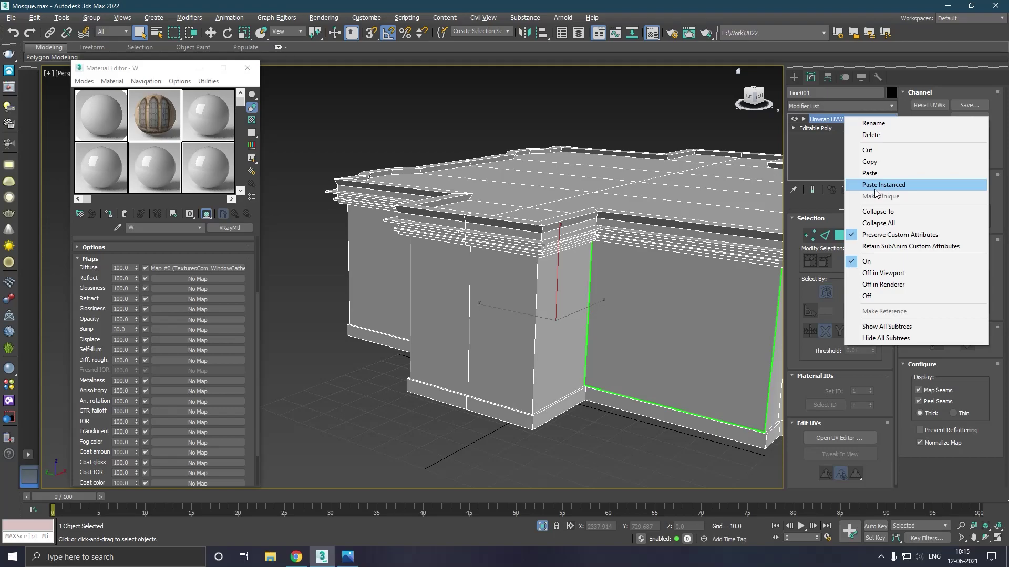
click(875, 223)
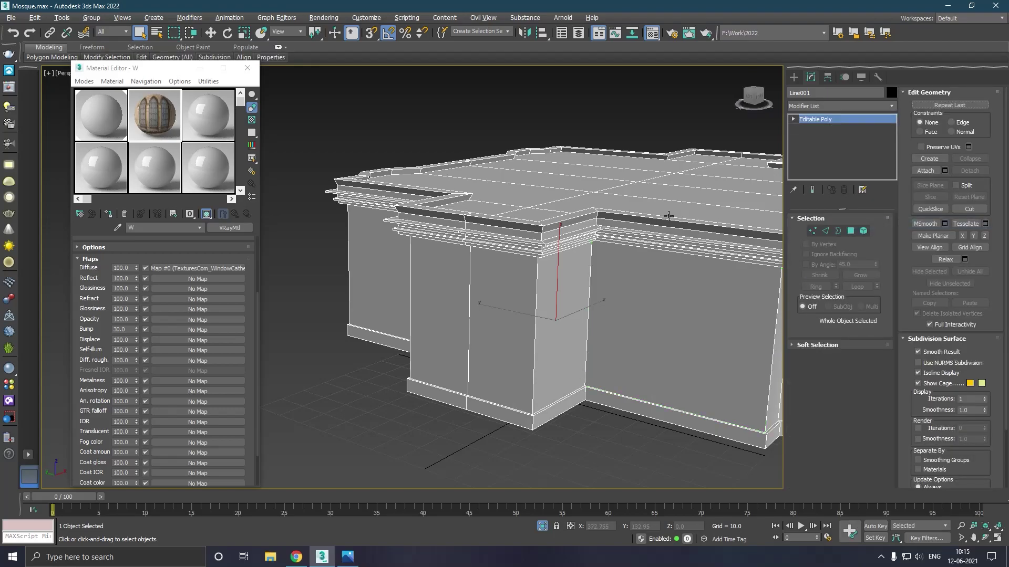
Assign material W to the large wall polygon beside the porch and clear the polygon selection.
key(w)
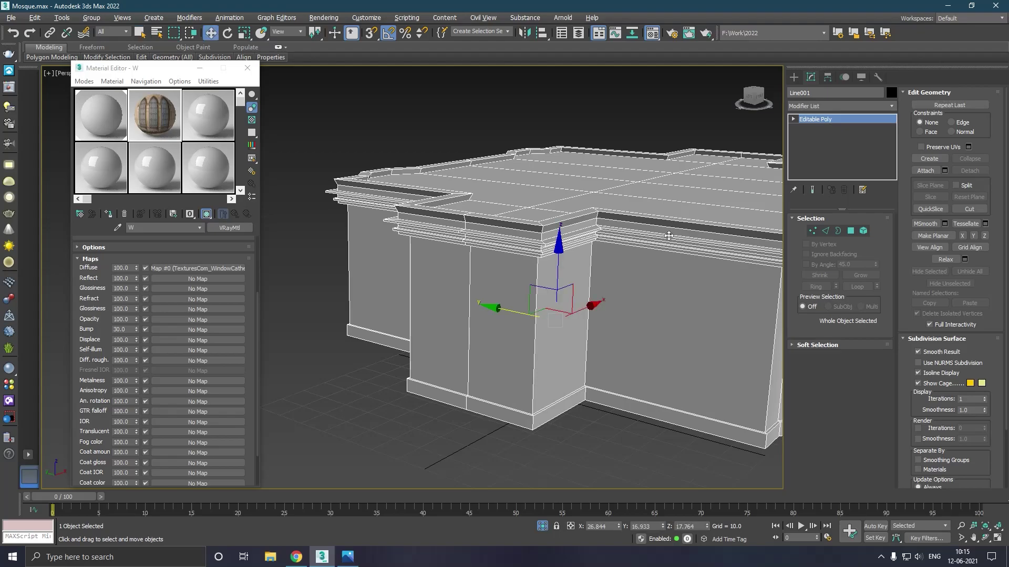
middle_drag(668, 237, 565, 233)
middle_drag(572, 267, 567, 225)
middle_drag(563, 309, 547, 298)
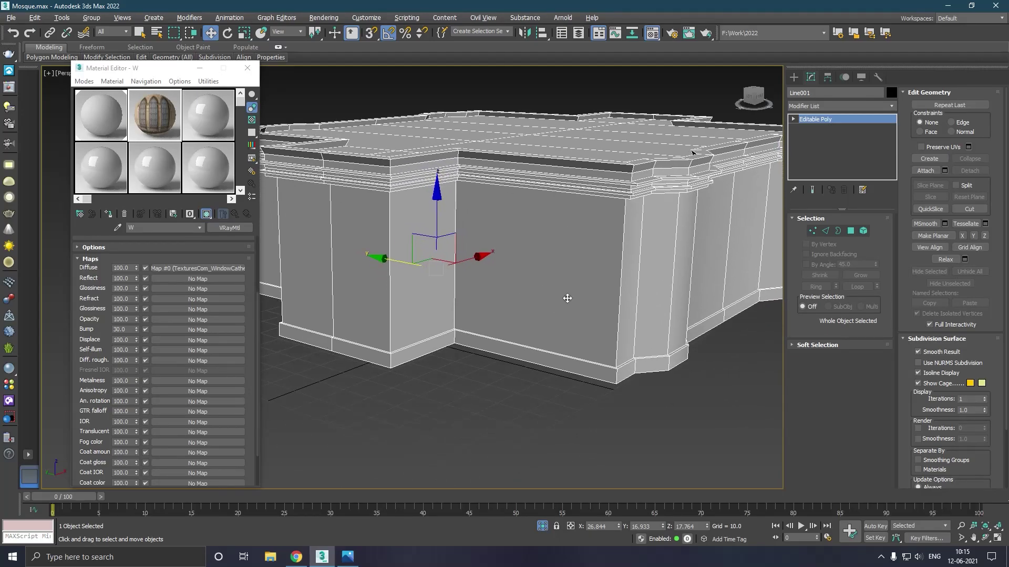
click(850, 230)
click(609, 279)
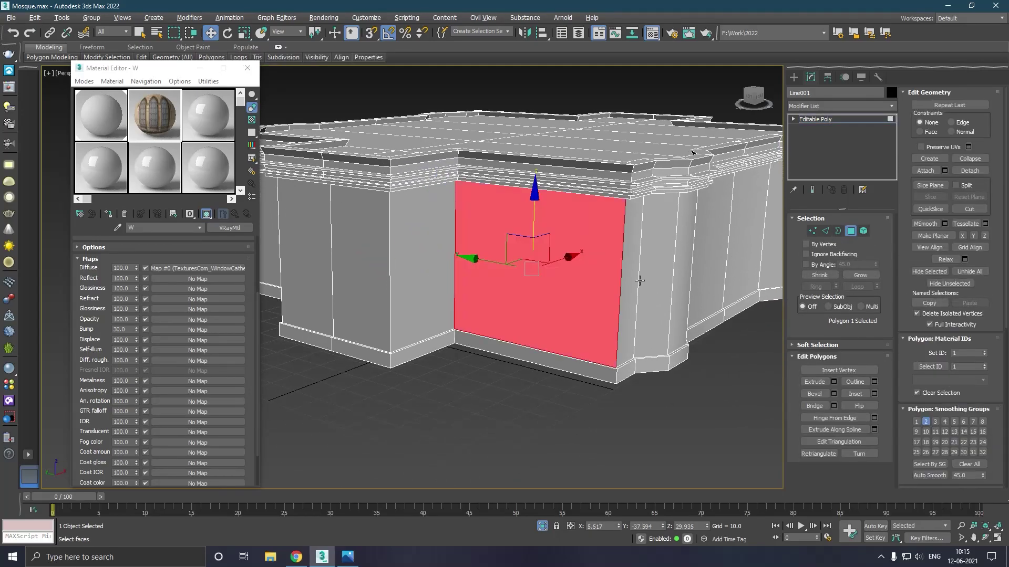
click(109, 214)
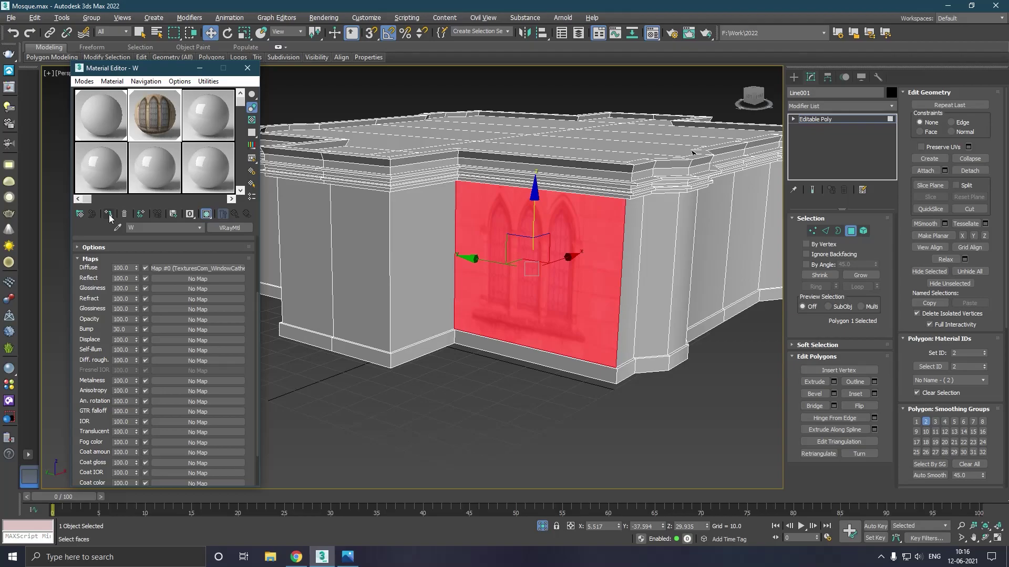
click(572, 404)
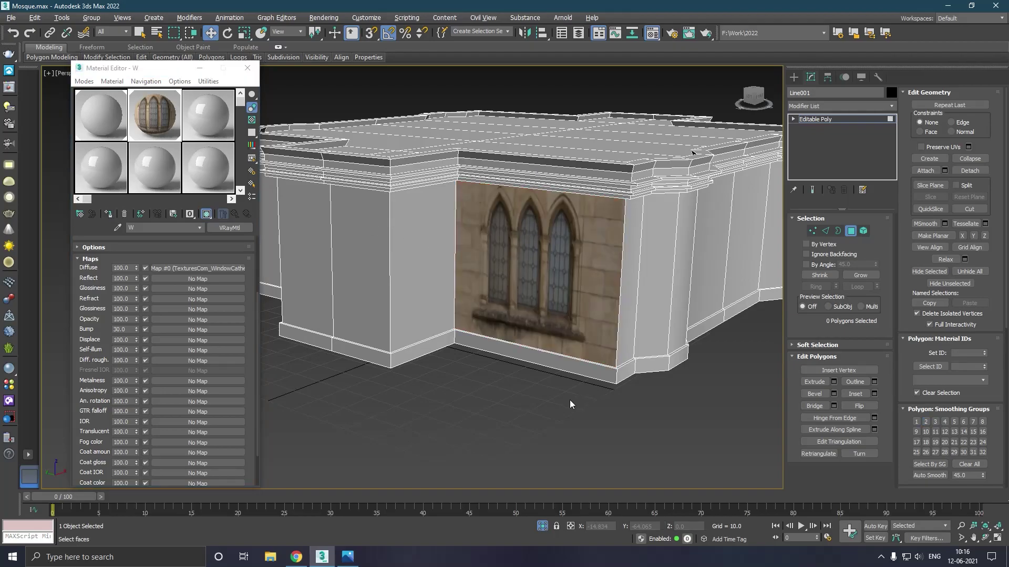
Set the window bitmap's U and V tiling to 4 in material W's diffuse map.
click(221, 269)
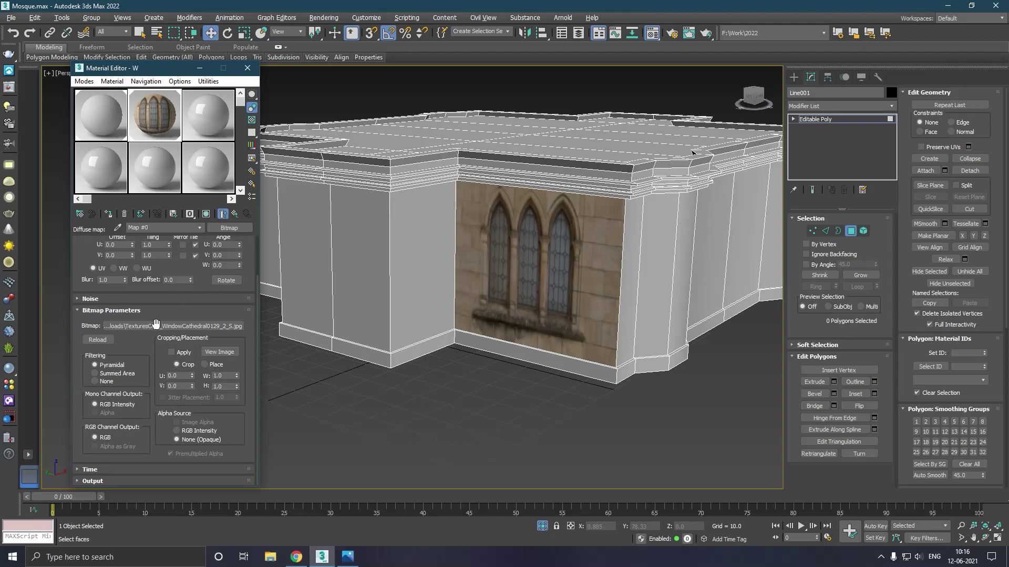
scroll(156, 322, up, 1)
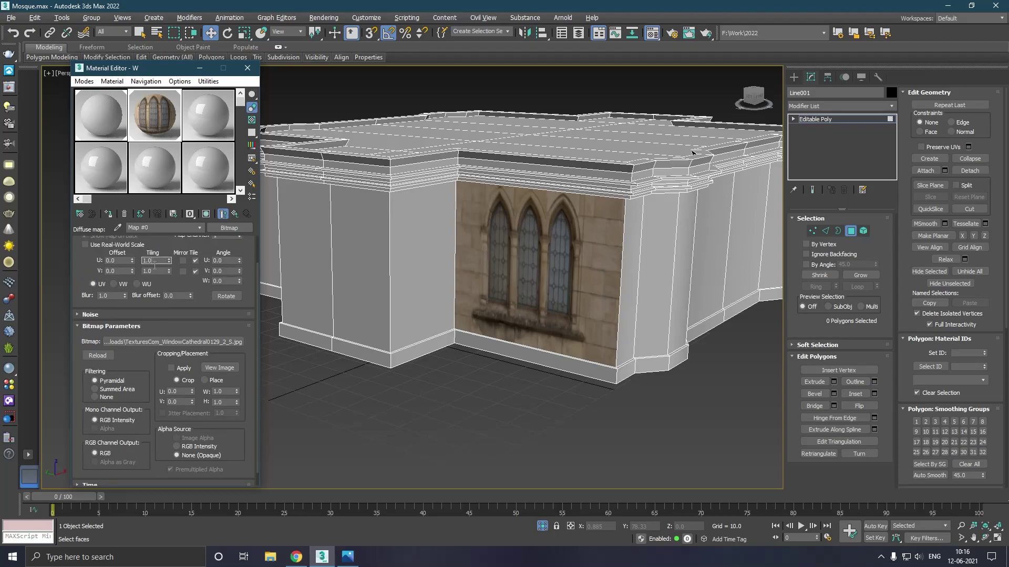
text(4)
key(Tab)
text(4)
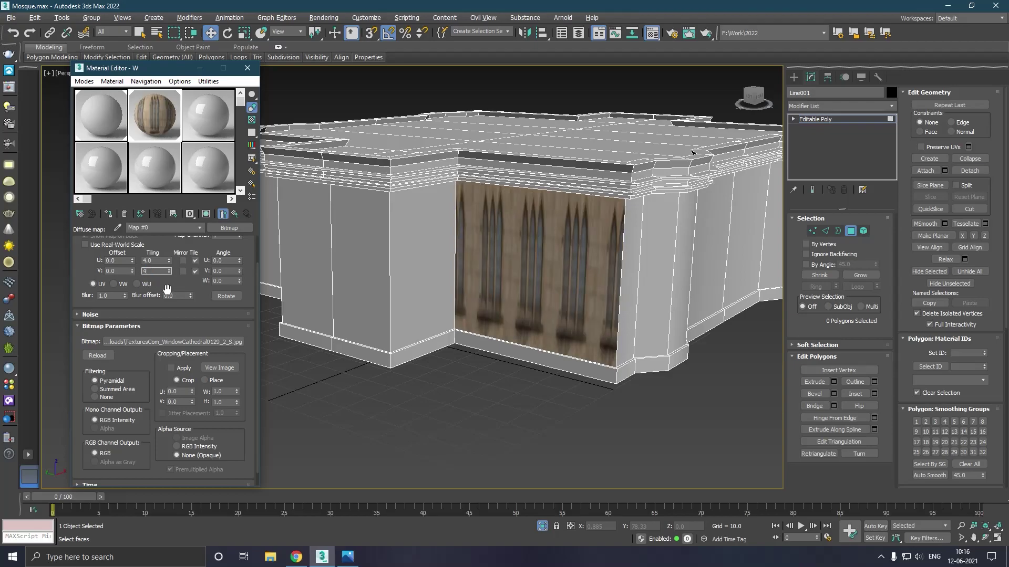
key(Return)
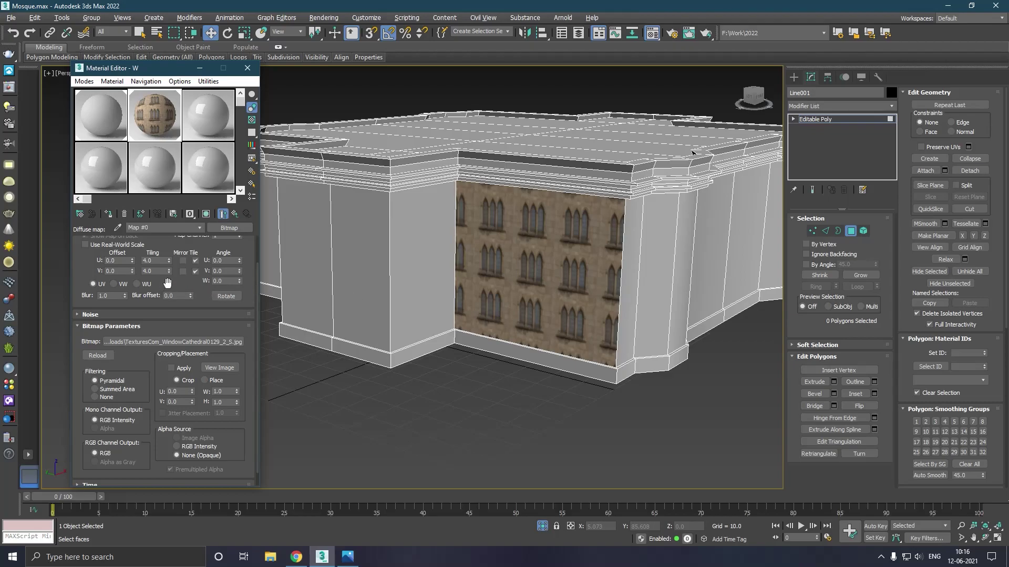
Set the window bitmap's V tiling to 3.
double_click(151, 261)
drag(159, 272, 135, 272)
text(3)
key(Return)
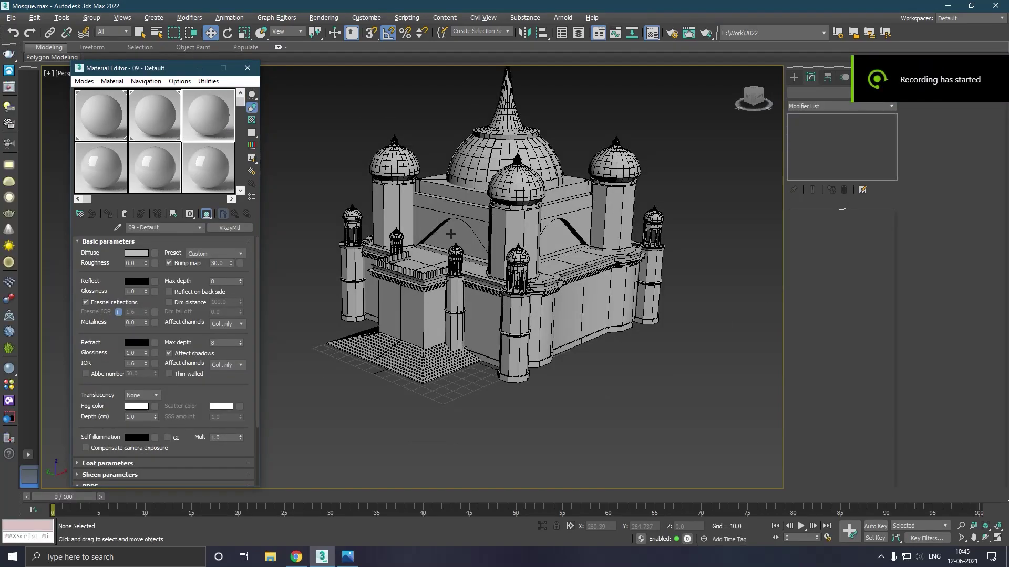
Set the diffuse colour of material 09 - Default to a dark teal, about RGB 32, 58, 55.
scroll(463, 229, up, 3)
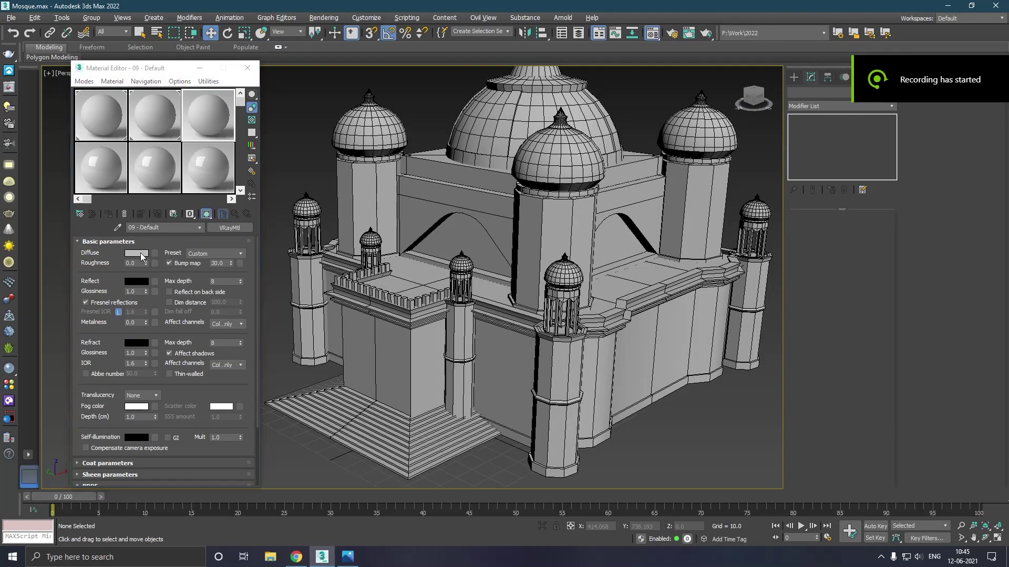
click(140, 253)
click(241, 77)
drag(241, 76, 254, 81)
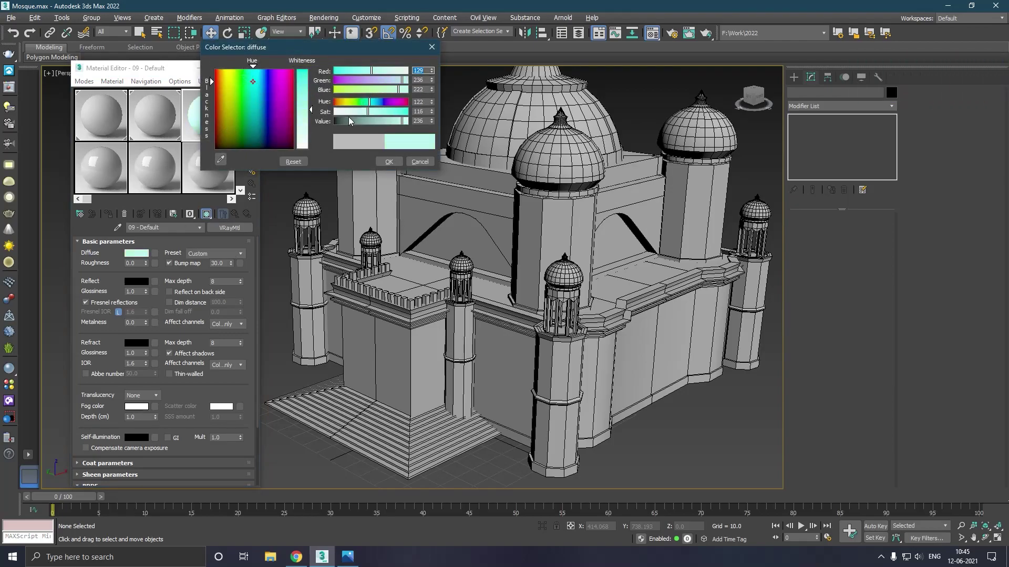
click(351, 121)
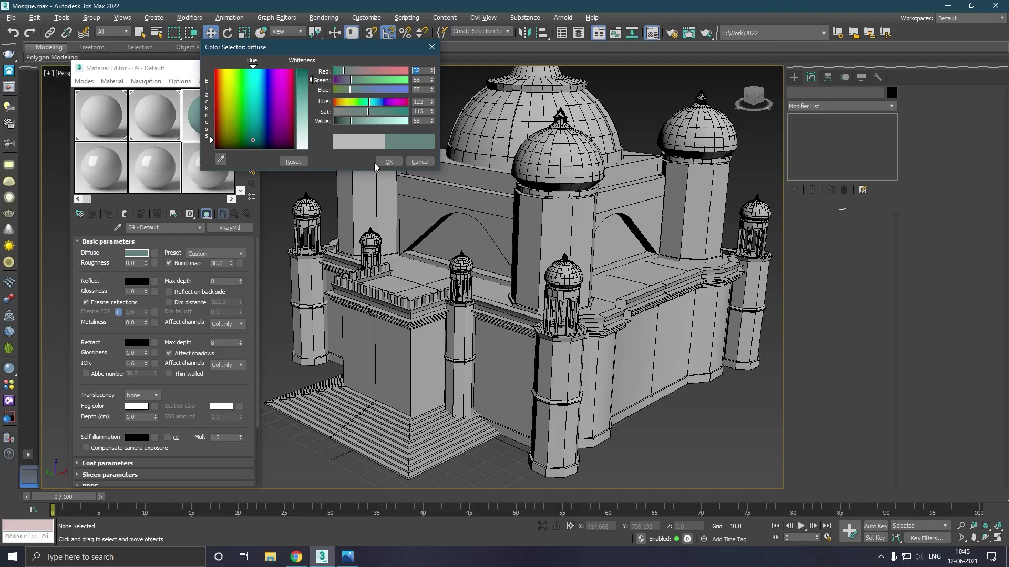
click(388, 162)
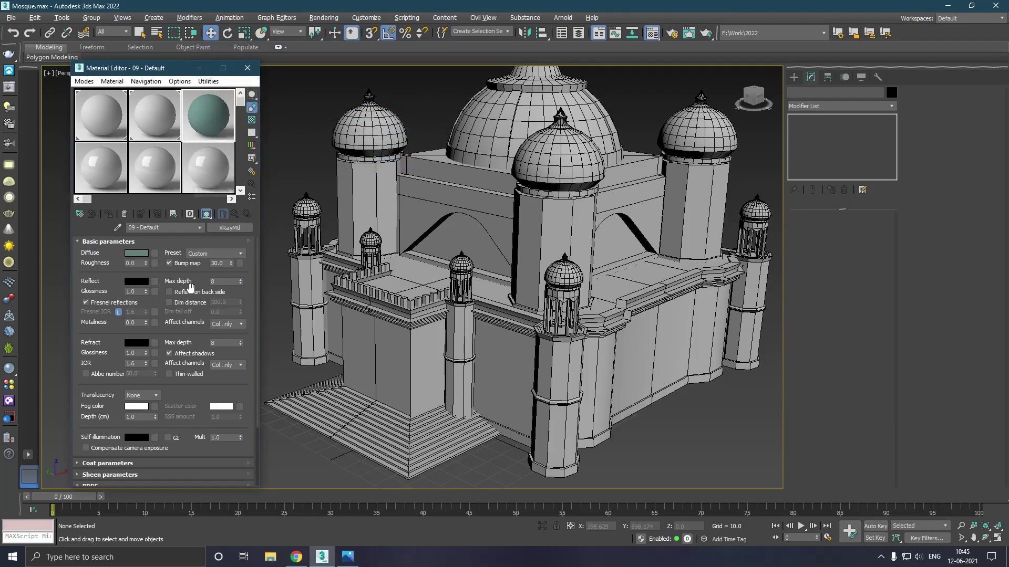
scroll(190, 272, down, 2)
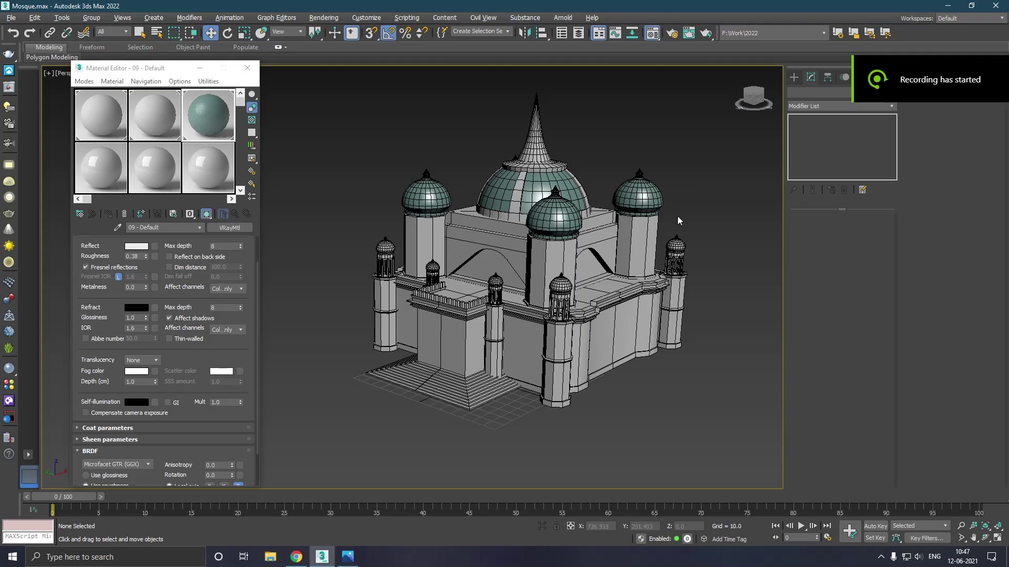
Create a VRayPlane at ground level beside the mosque's front steps as an infinite ground.
alt+middle_drag(546, 153, 533, 185)
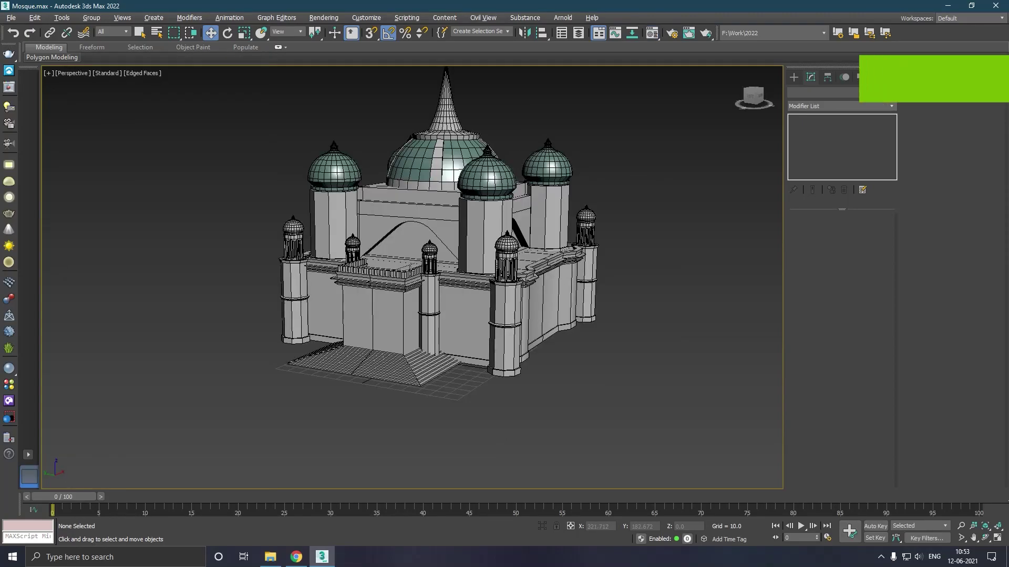
click(793, 77)
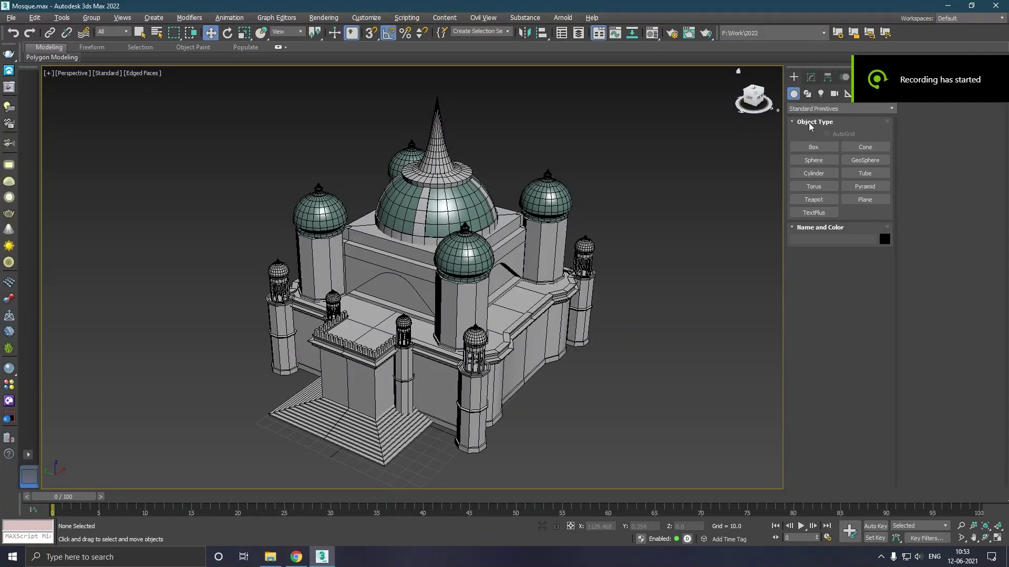
click(814, 109)
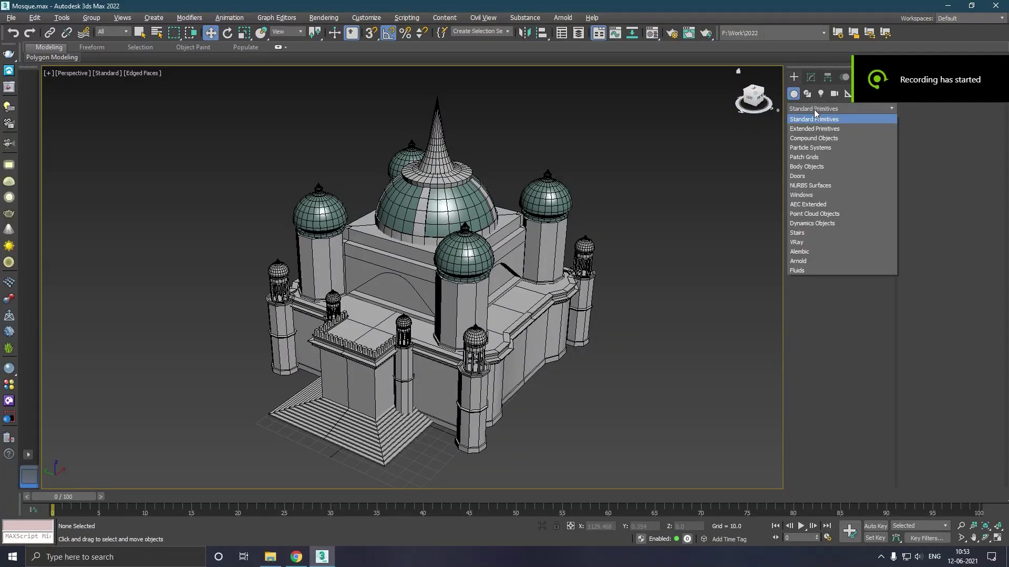
click(814, 243)
click(864, 174)
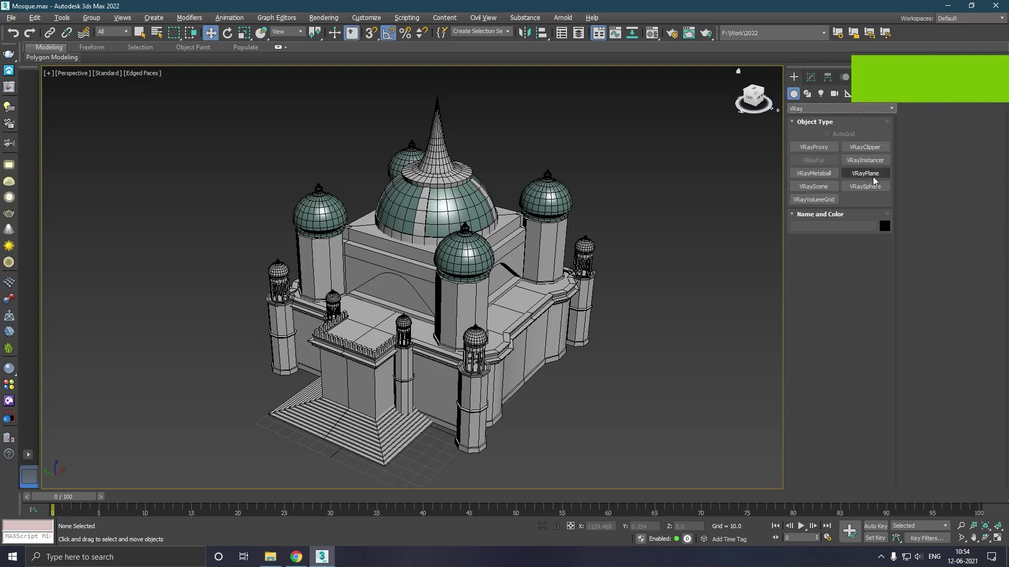
click(439, 435)
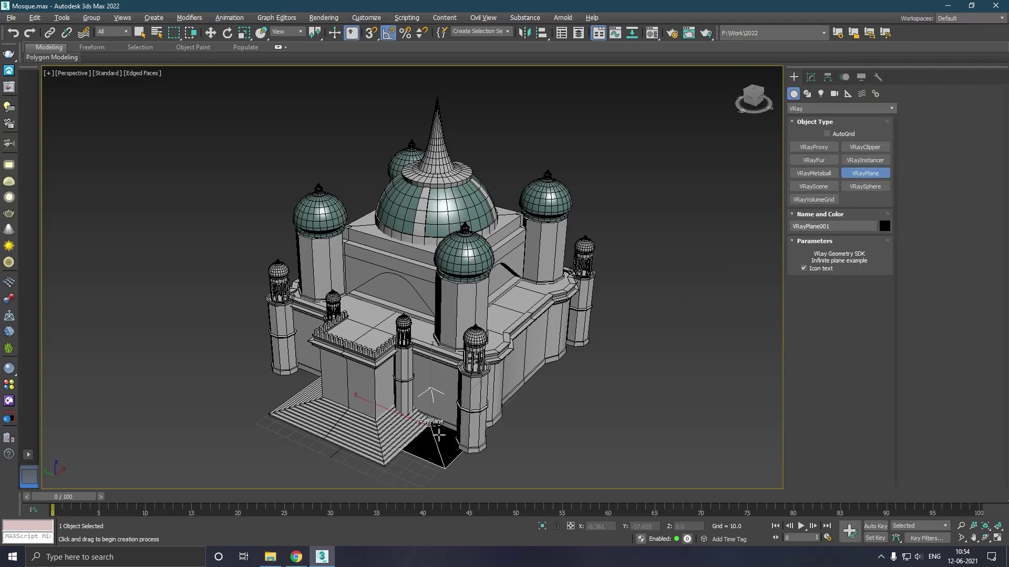
key(w)
Assign the plain grey material 01 - Default to the VRayPlane and close the material editor.
key(m)
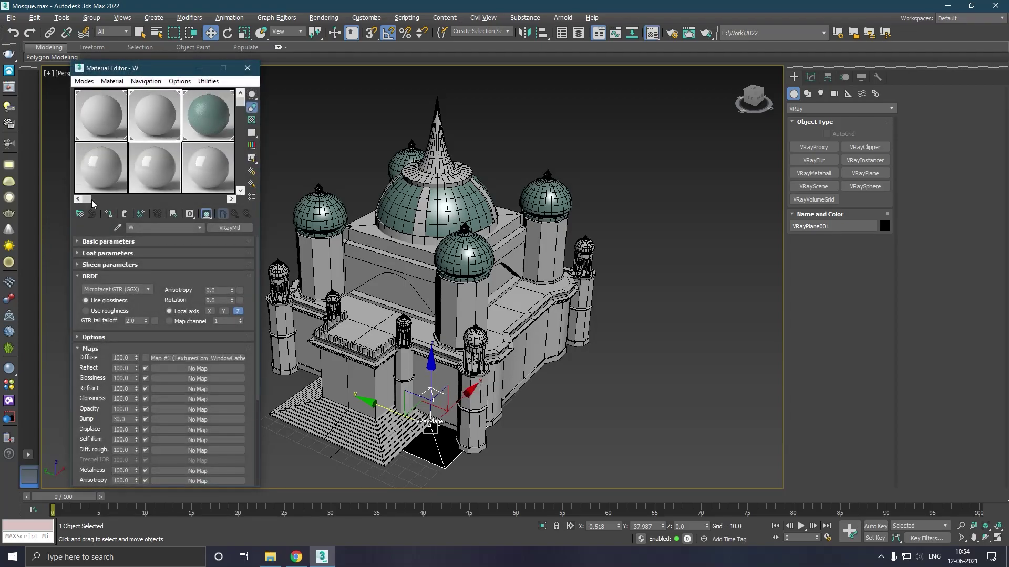
click(95, 132)
click(110, 215)
key(m)
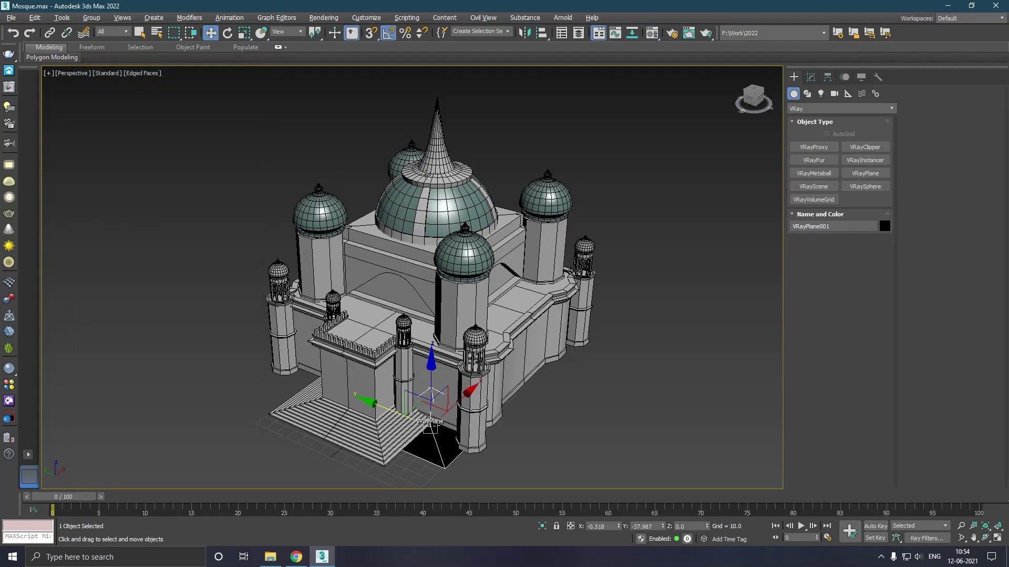
Start creating a VRaySun light in the front view, with the mosque low in view and open space above it.
alt+middle_drag(367, 165, 381, 152)
key(f)
scroll(423, 316, down, 10)
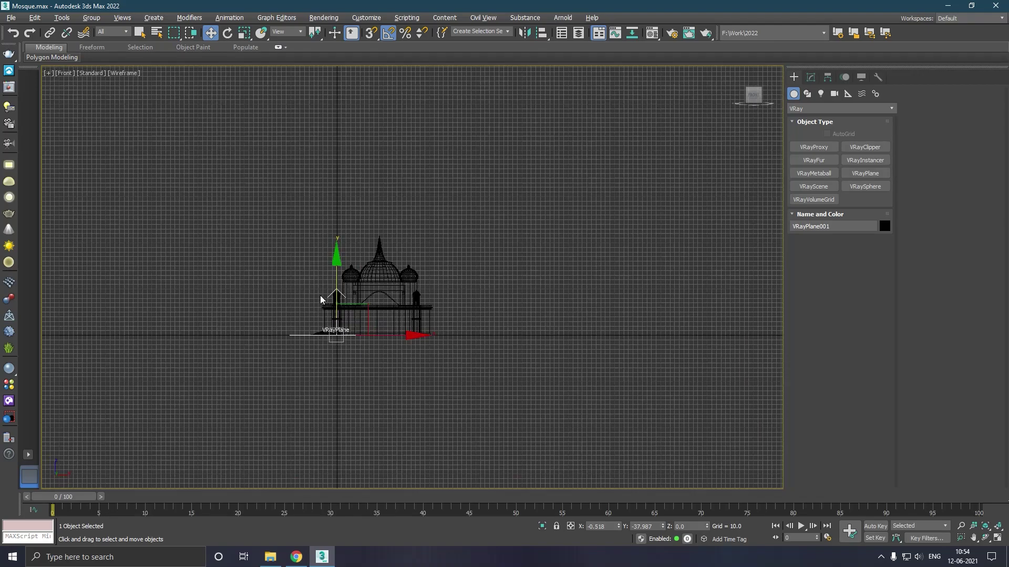
middle_drag(491, 288, 567, 290)
click(820, 93)
click(817, 109)
click(814, 140)
click(864, 160)
middle_drag(478, 361, 486, 428)
drag(102, 135, 479, 351)
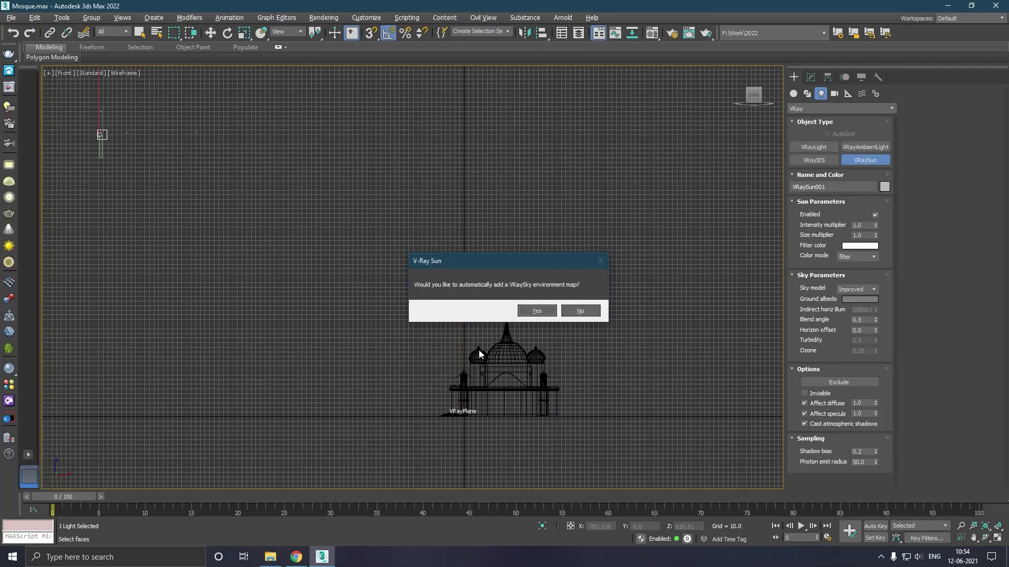
click(591, 311)
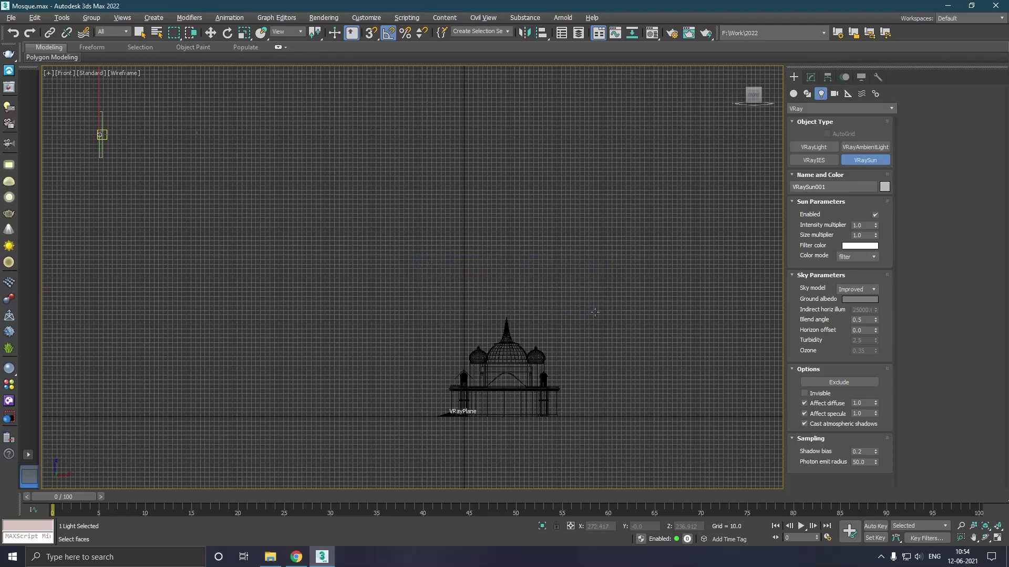
key(Delete)
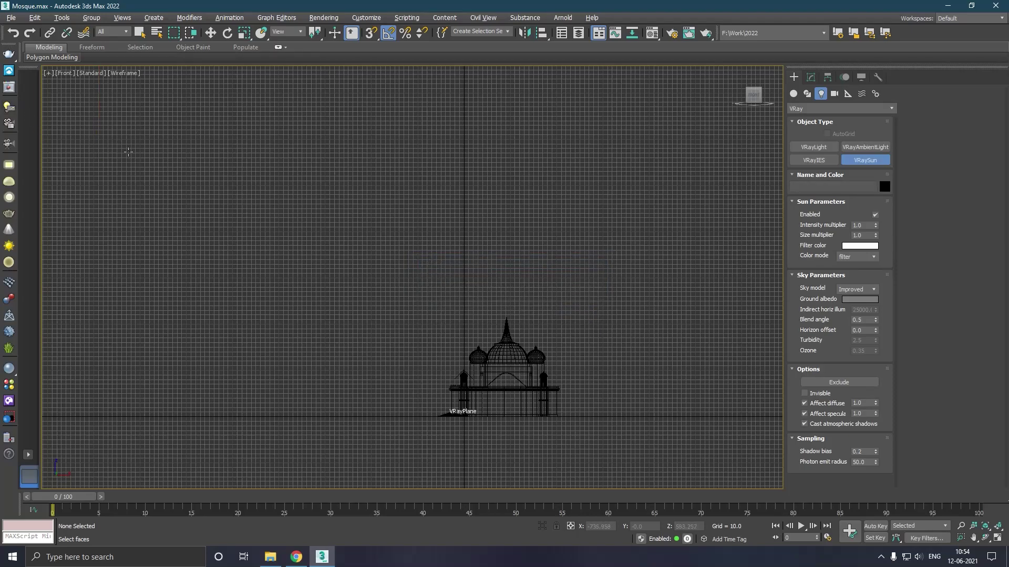
Draw a VRaySun from high at the upper left down to the mosque, decline the VRaySky map, and return to perspective view.
drag(94, 125, 478, 397)
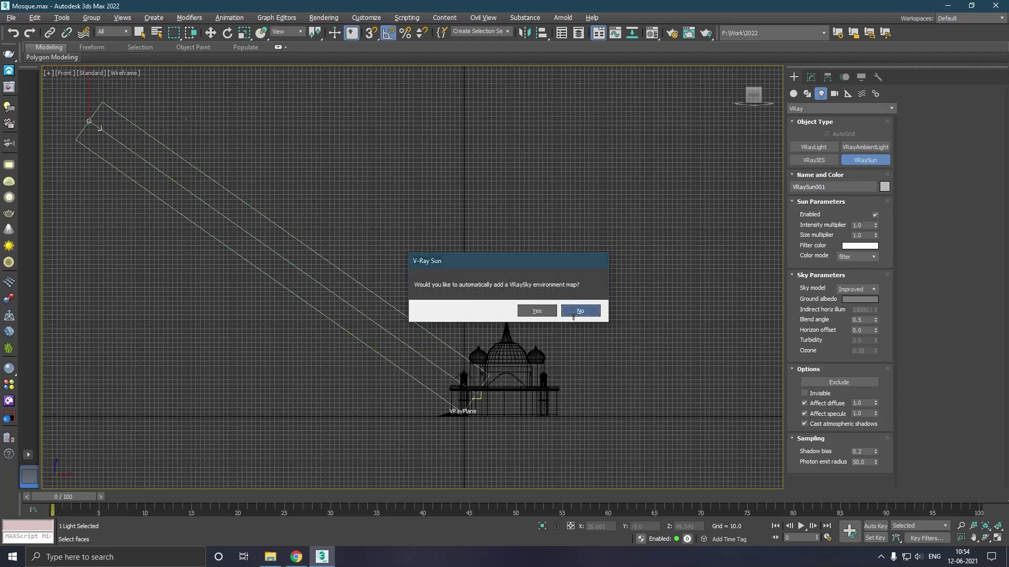
click(578, 311)
key(p)
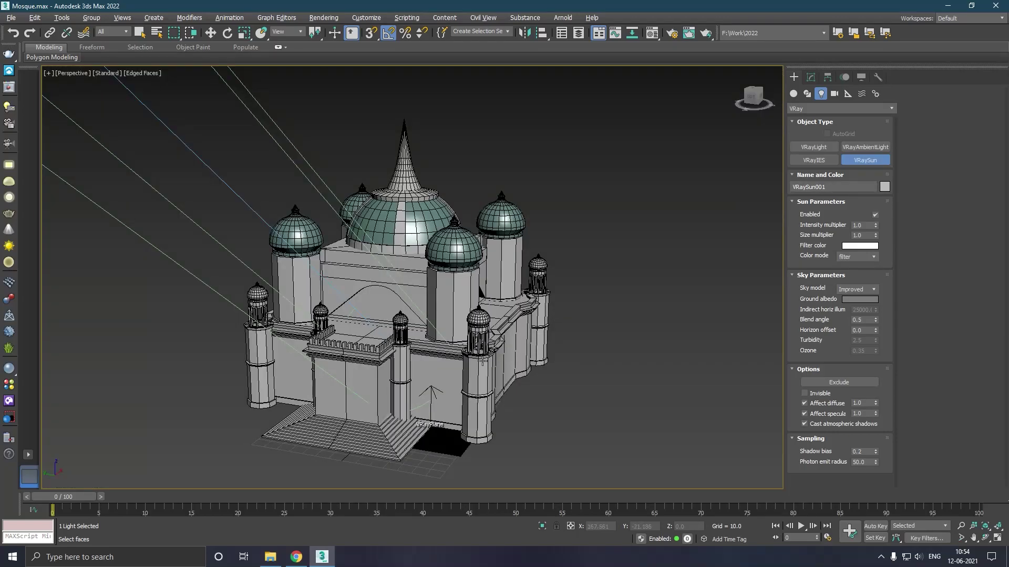
Move the VRaySun around to the mosque's opposite side, at about X 401, Y -1209, Z 639.
scroll(482, 362, down, 4)
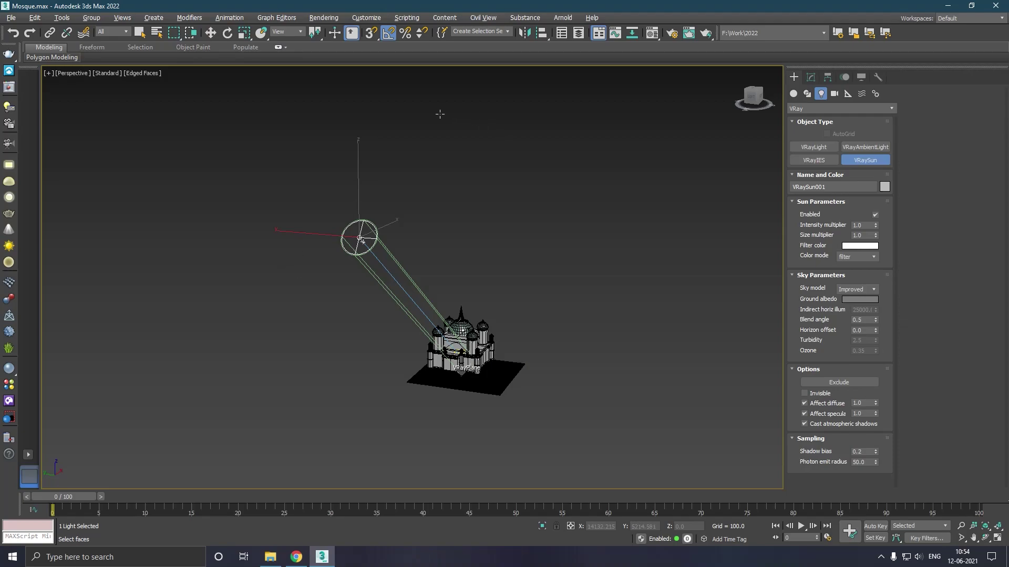
key(w)
drag(311, 235, 847, 235)
scroll(550, 379, down, 2)
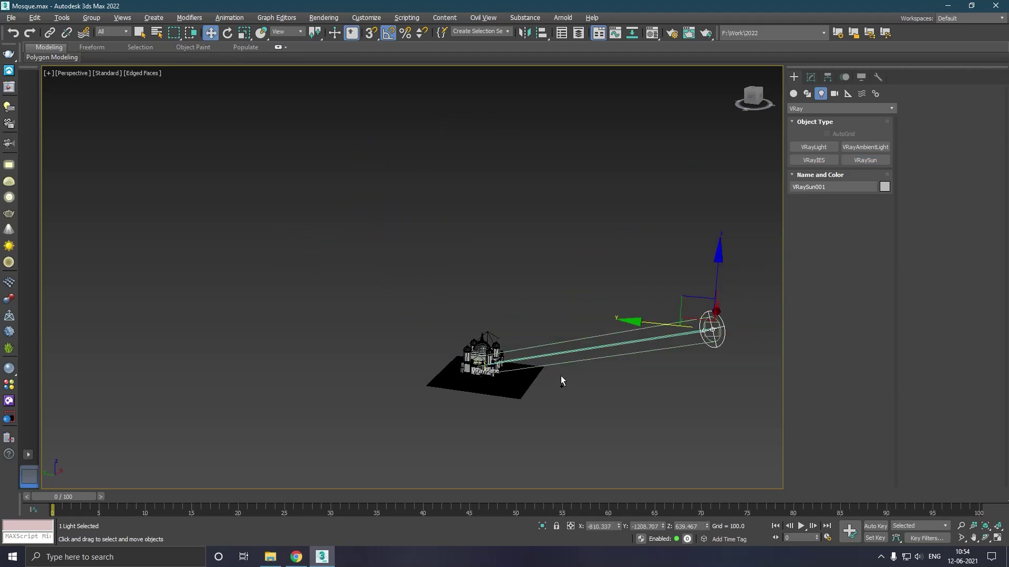
alt+middle_drag(550, 381, 562, 389)
drag(664, 388, 864, 298)
alt+middle_drag(621, 385, 649, 377)
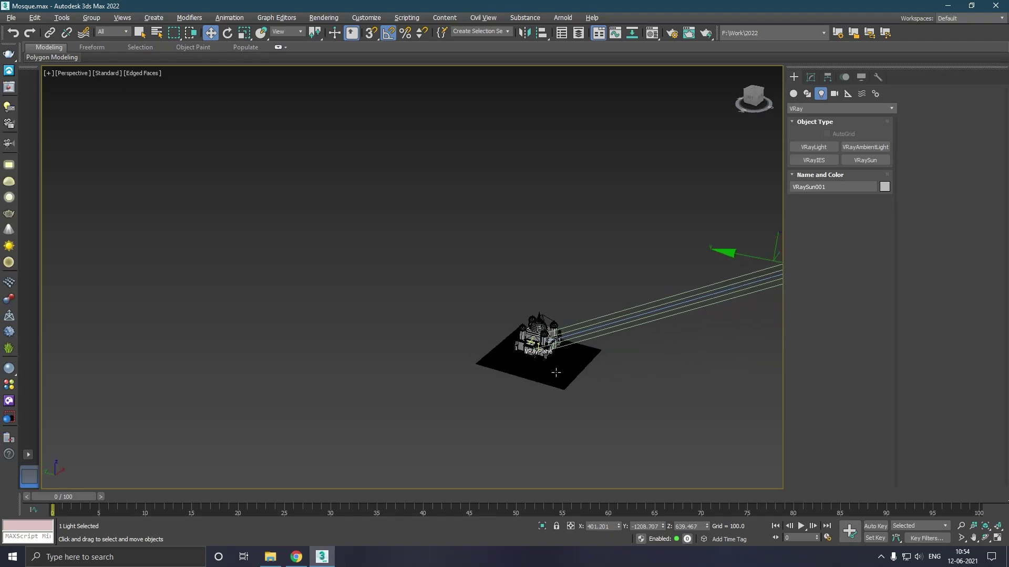
Frame the whole mosque in perspective view and switch the viewport shading to High Quality.
scroll(542, 351, up, 8)
middle_drag(541, 351, 461, 346)
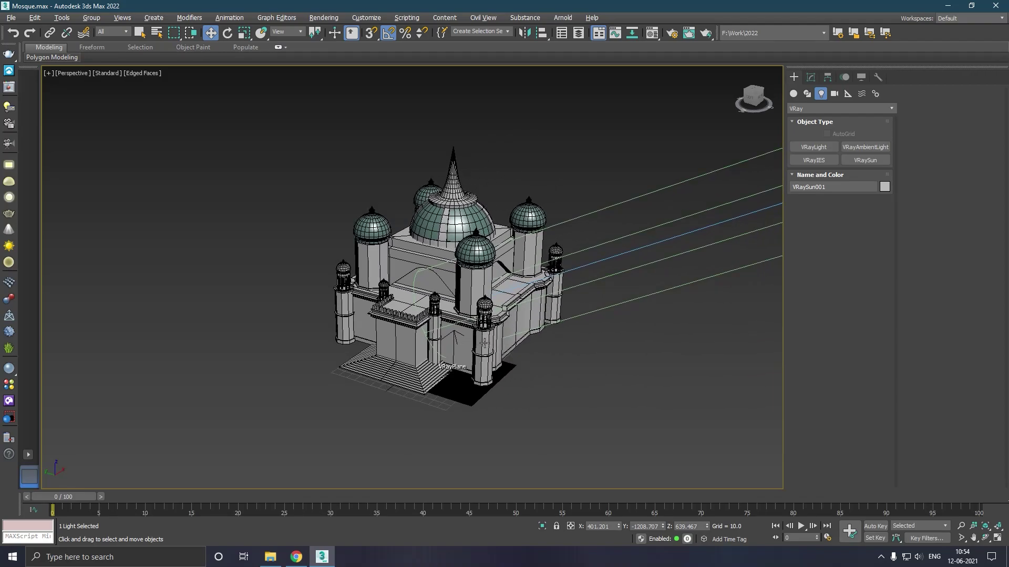
scroll(494, 362, up, 4)
middle_drag(492, 364, 494, 378)
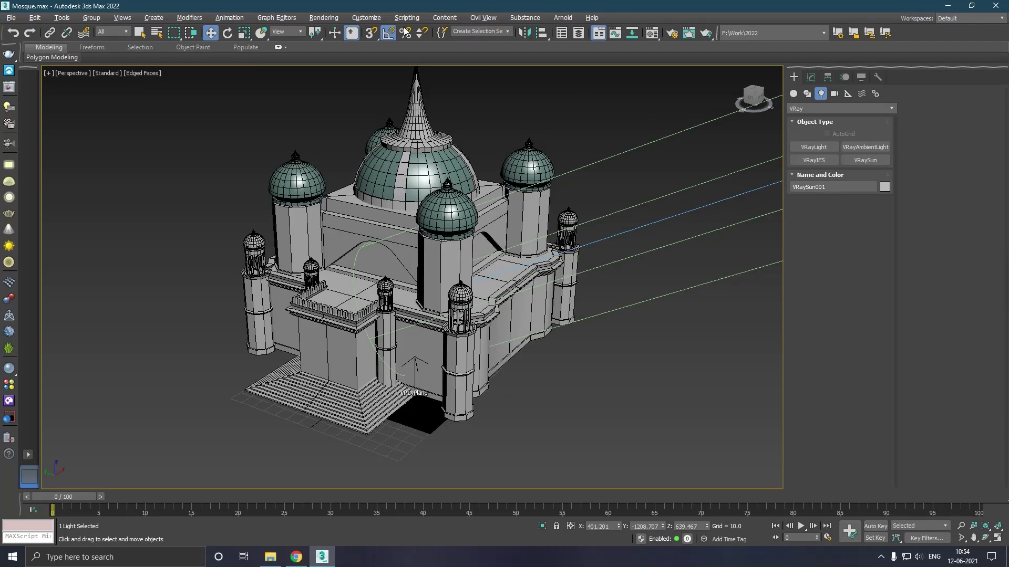
click(109, 73)
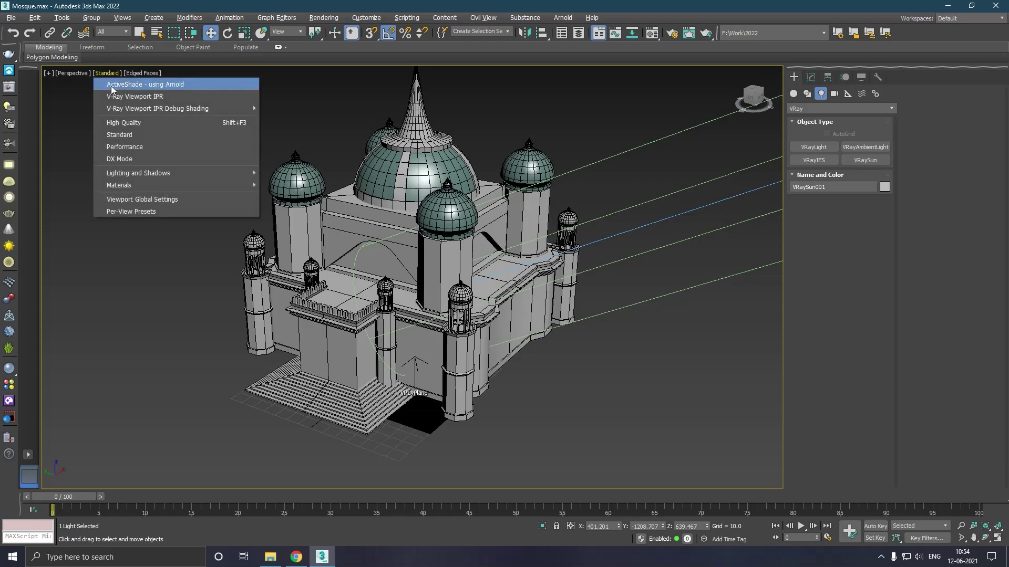
click(124, 122)
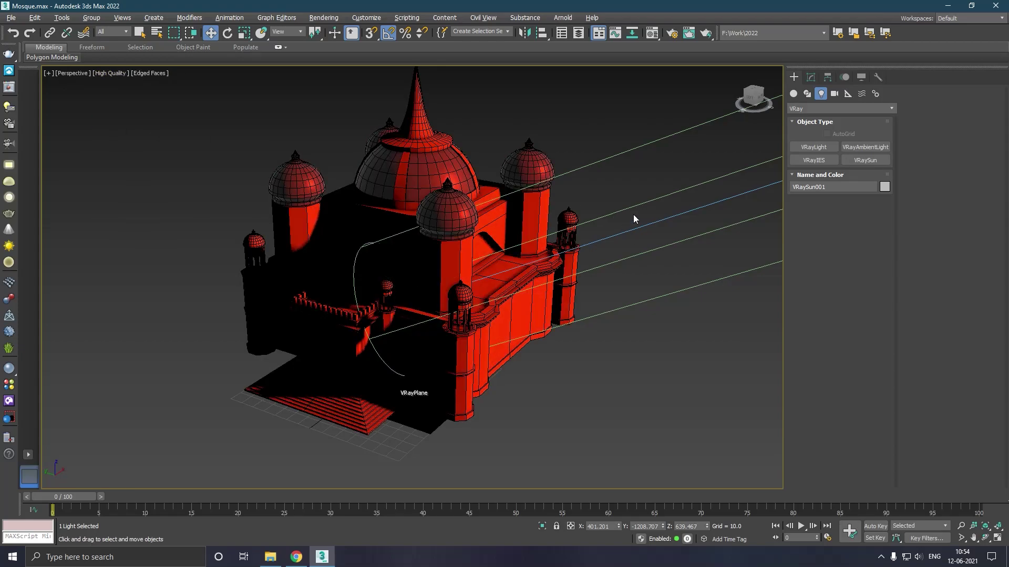
Show the VRaySun's parameters and start V-Ray Viewport IPR rendering in the perspective view.
click(810, 76)
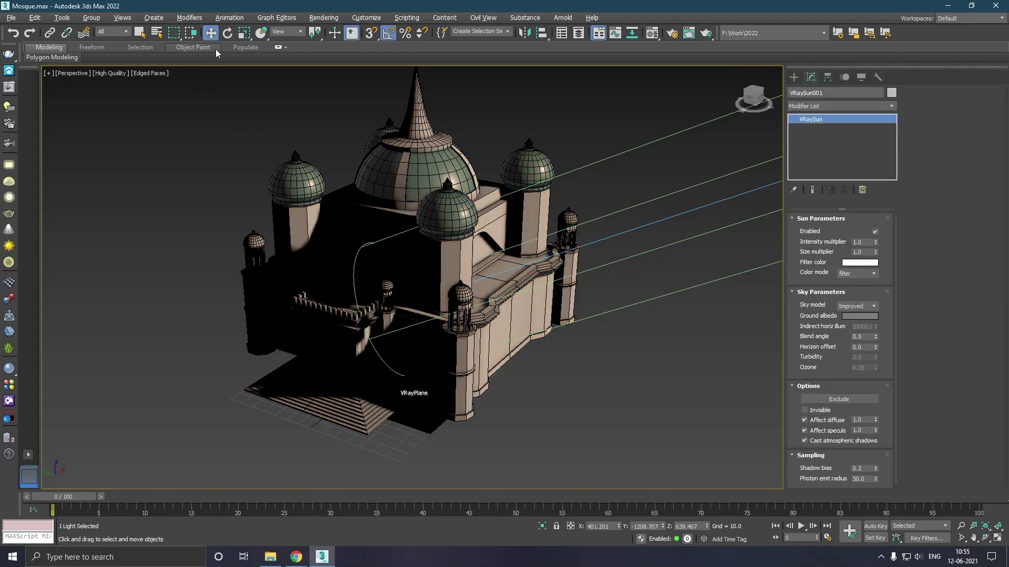
click(113, 70)
click(125, 98)
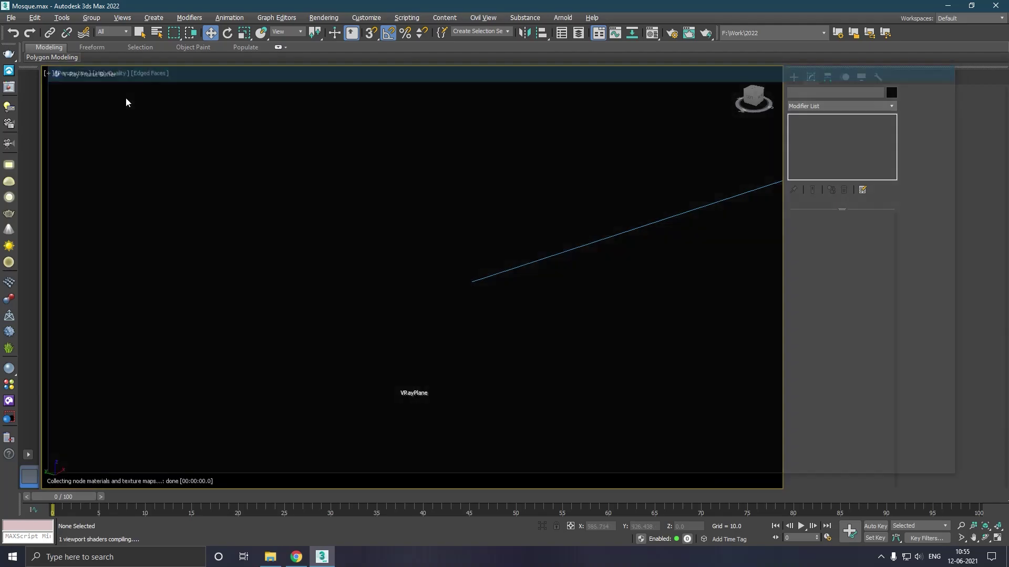
Reselect the VRaySun and set its color mode to direct.
click(696, 216)
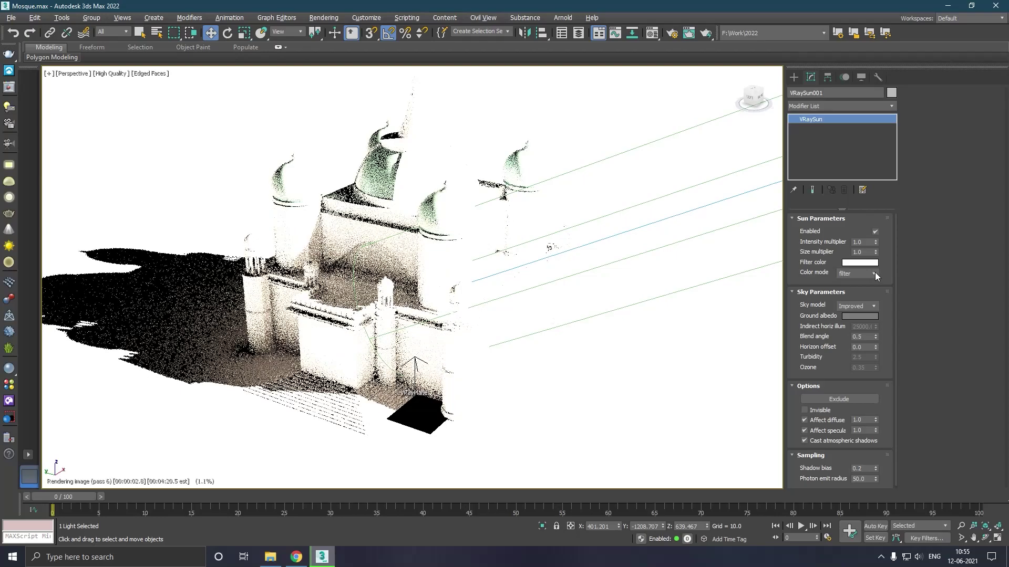
click(875, 272)
click(862, 287)
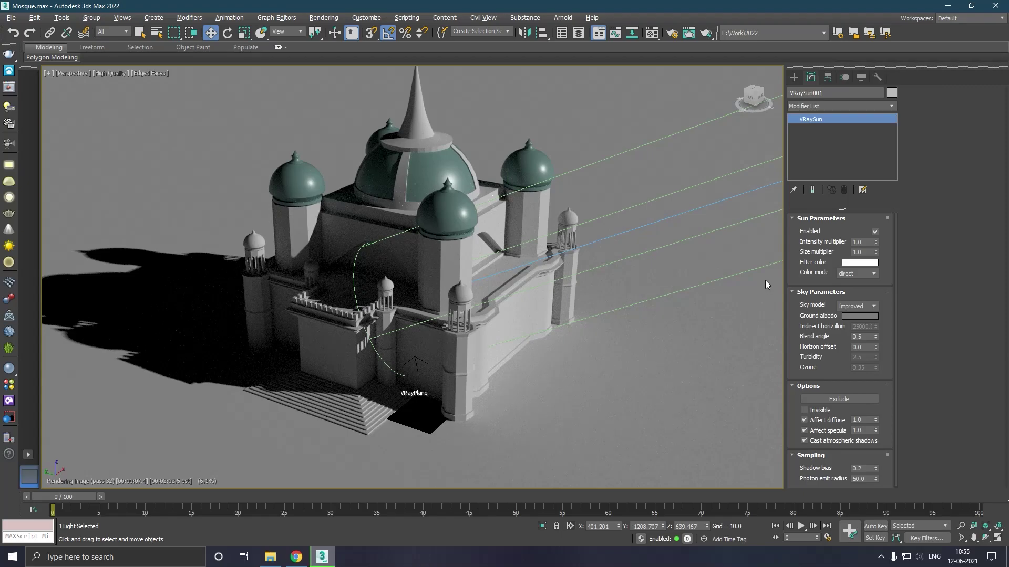
Add a VRayEdgesTex map to the diffuse slot of material 01 - Default.
click(651, 35)
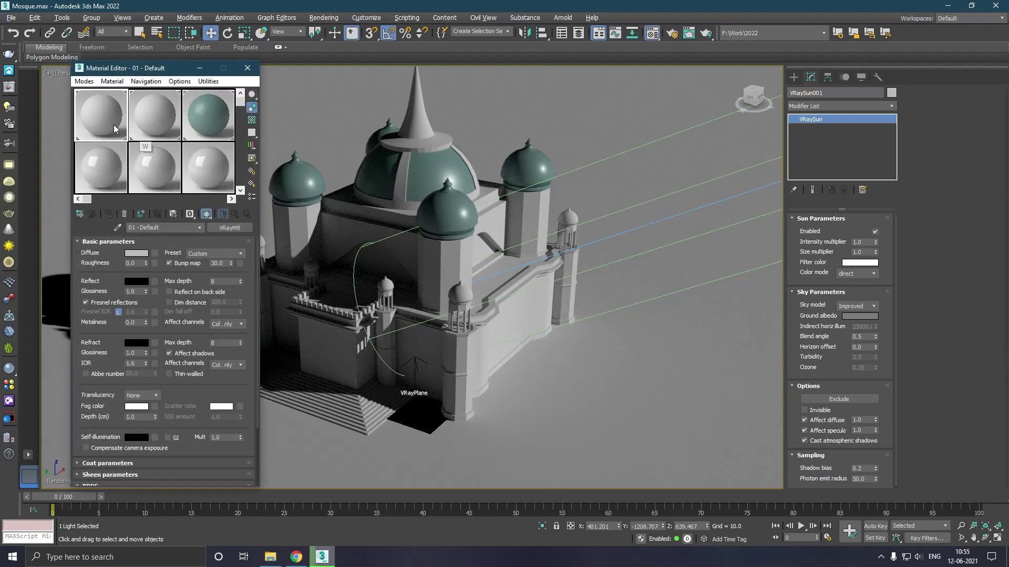
click(155, 254)
scroll(436, 386, down, 10)
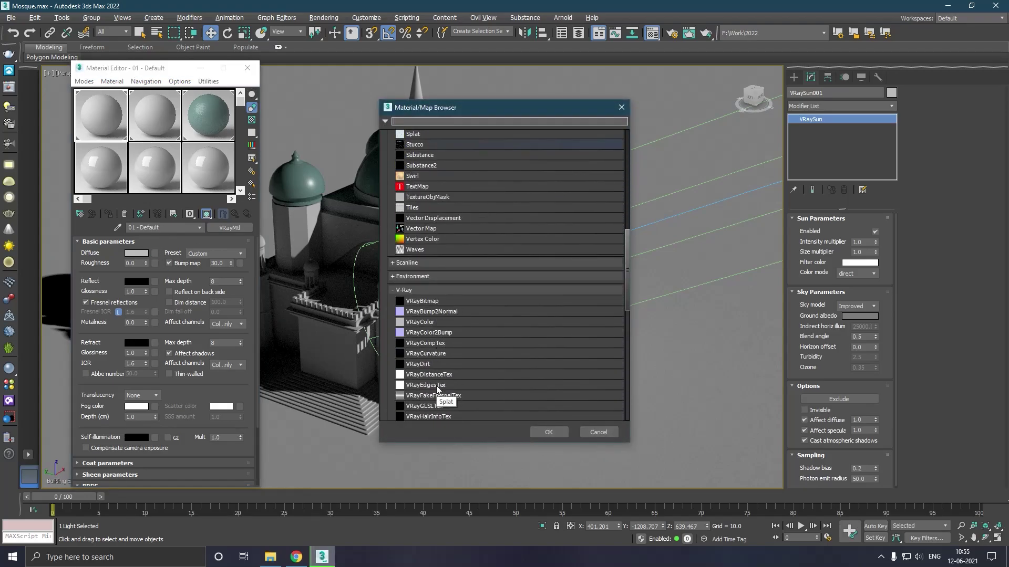
scroll(436, 386, down, 2)
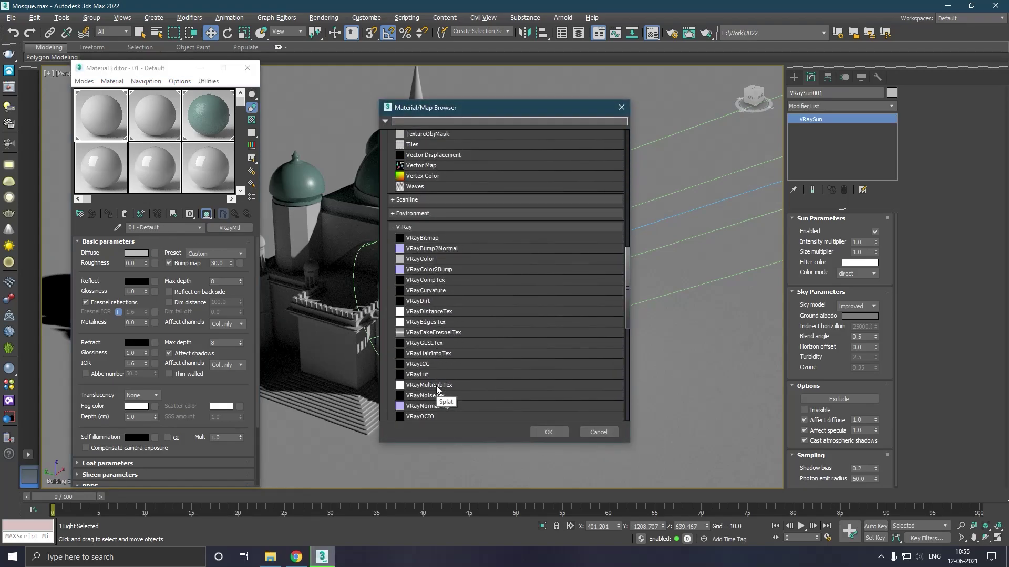
click(436, 323)
double_click(436, 323)
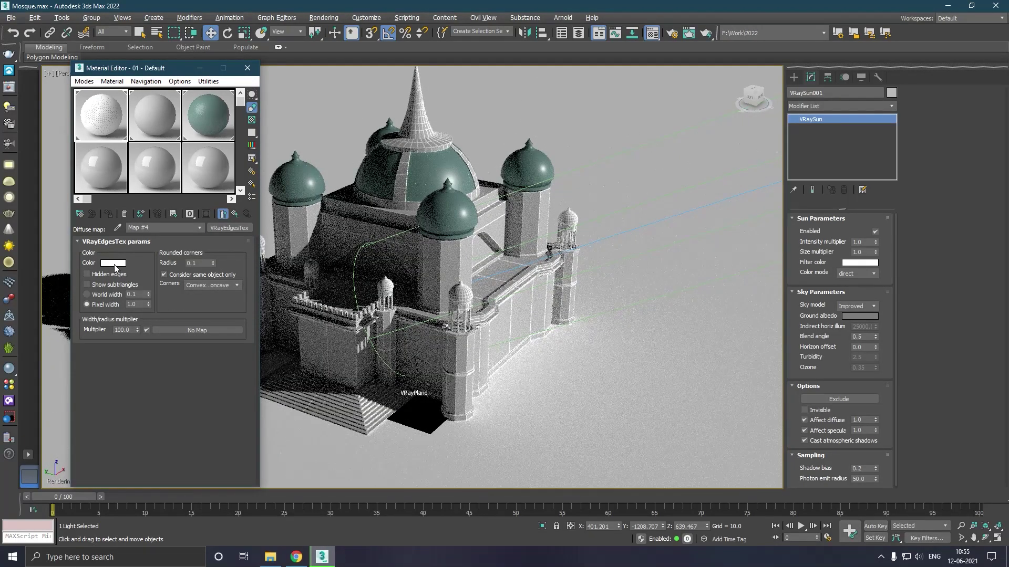
Set the edge color of the VRayEdgesTex map to a dark gray with a value of 17.
click(112, 263)
click(303, 80)
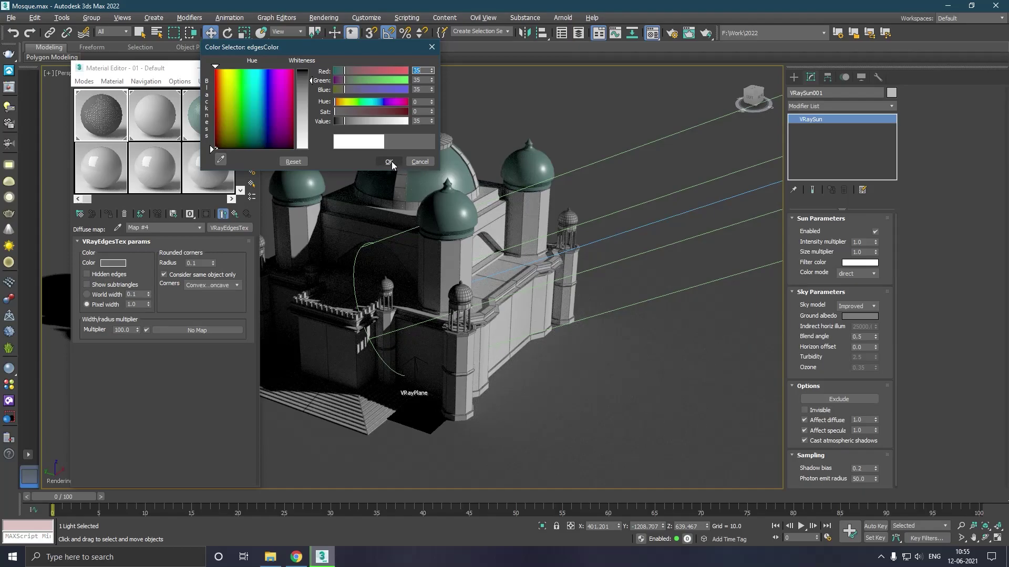
click(306, 75)
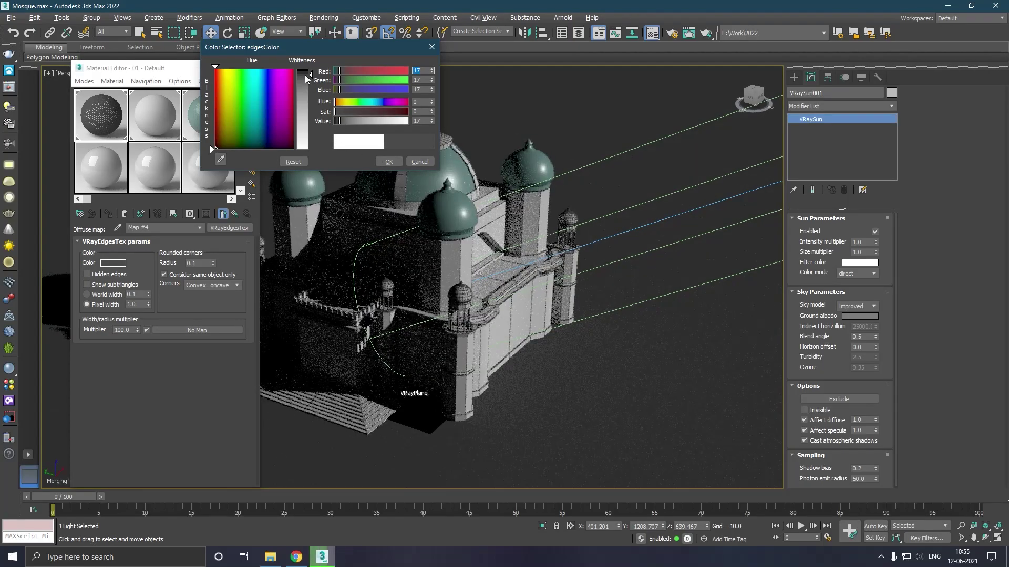
click(389, 161)
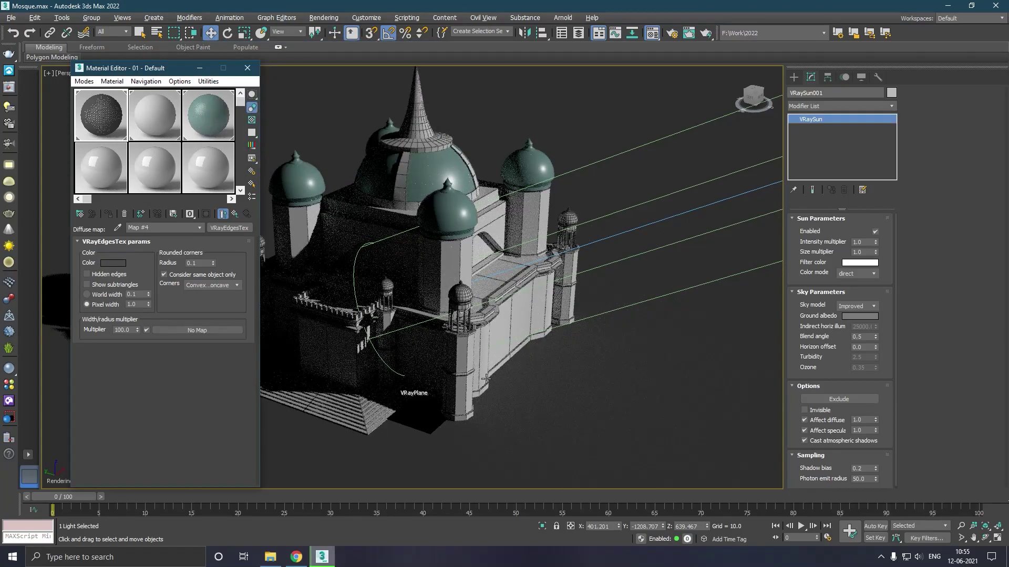
Assign material W to the VRayPlane ground object.
click(437, 412)
click(149, 118)
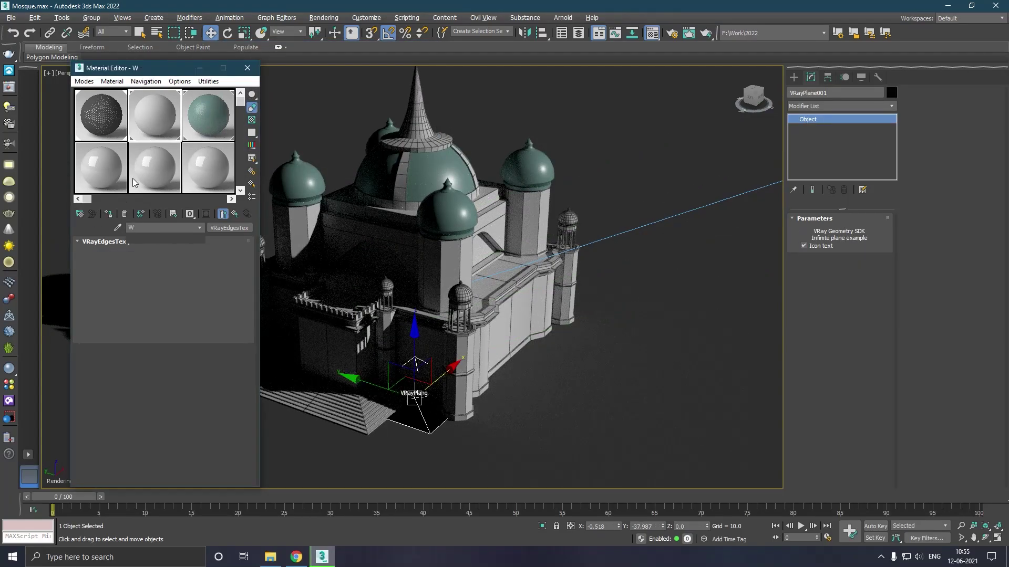
click(107, 216)
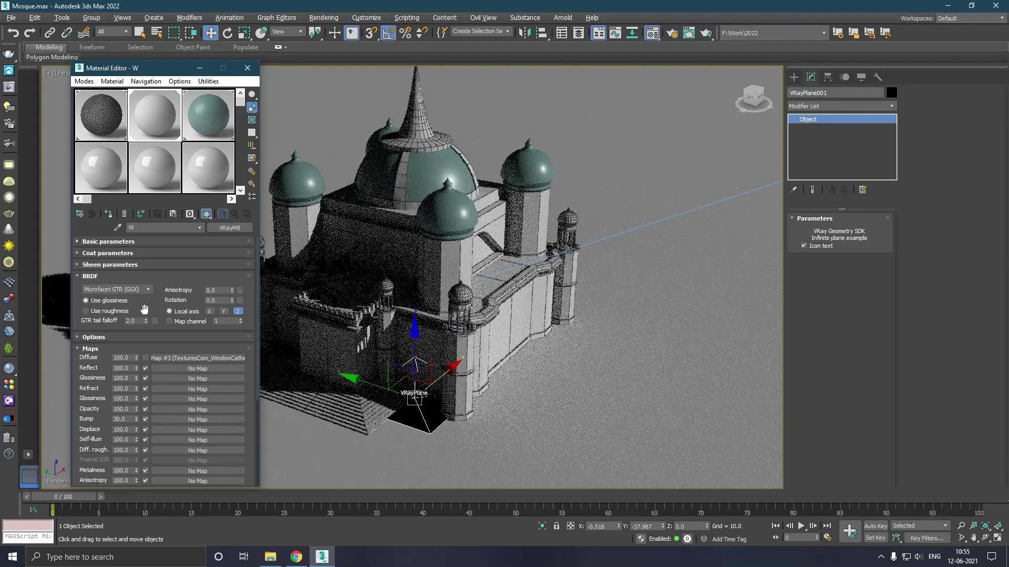
Lighten material W's diffuse color to a neutral gray with a value of 225 and close the Material Editor.
click(131, 242)
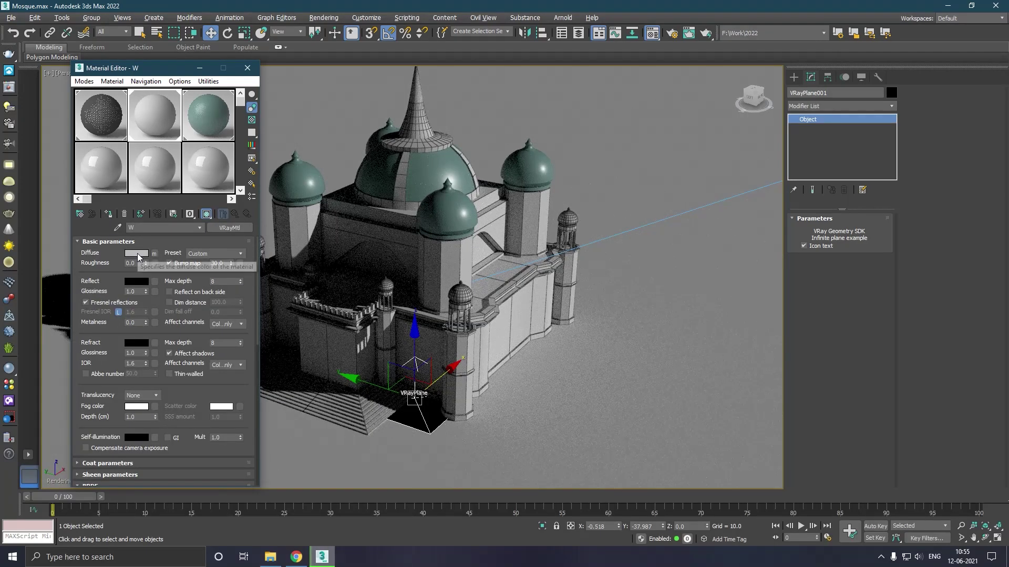
click(137, 254)
drag(305, 120, 306, 141)
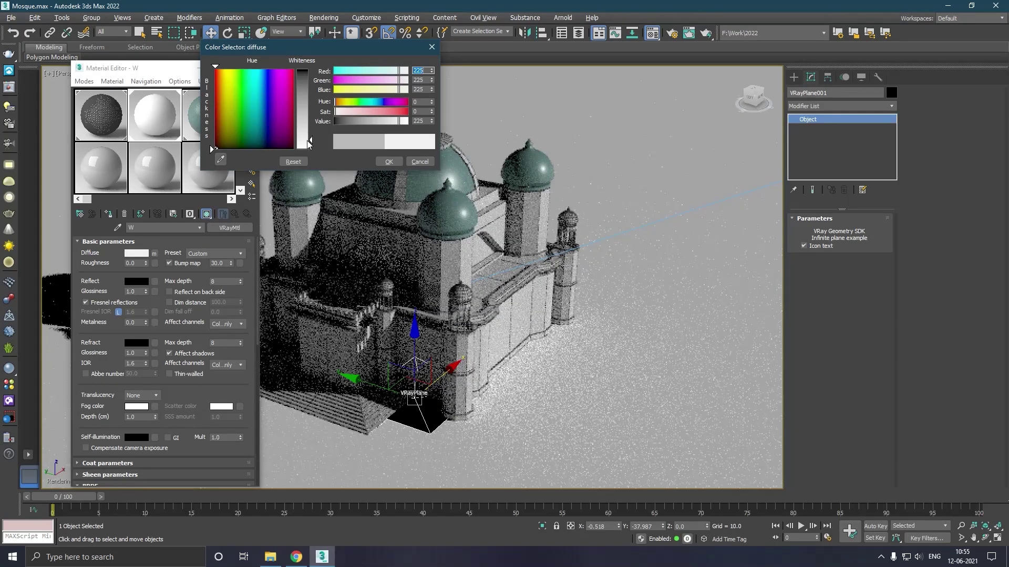
click(388, 162)
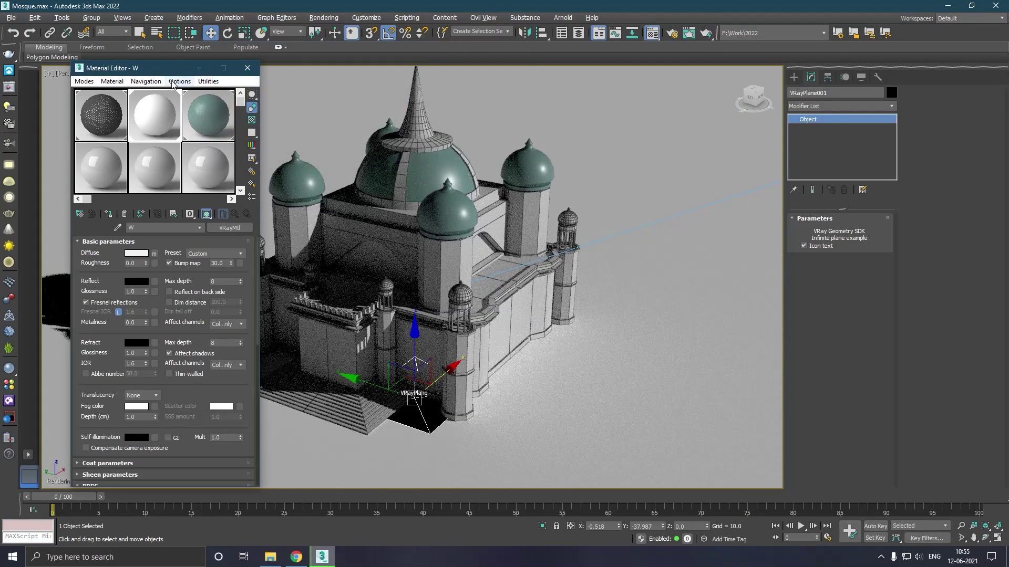
click(248, 69)
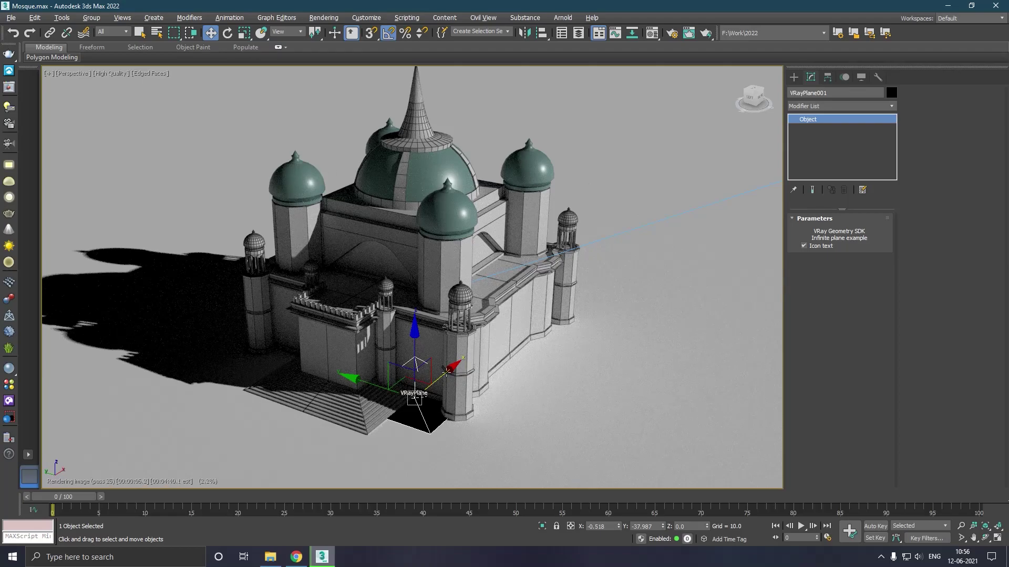
Move the VRayPlane along Y to about -384.77, clear of the mosque, and show all four viewports.
drag(381, 391, 887, 391)
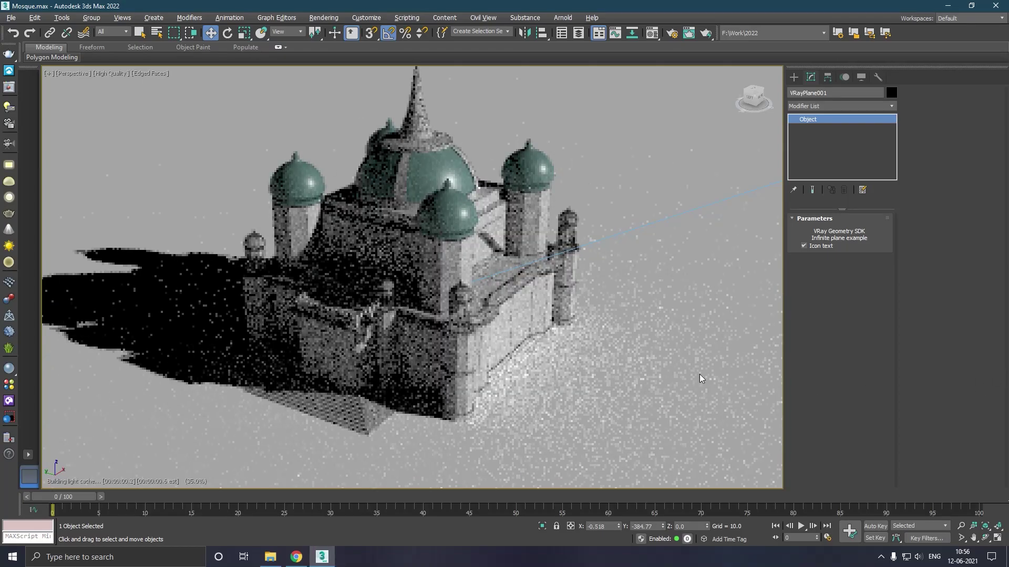
key(alt+w)
scroll(290, 212, down, 5)
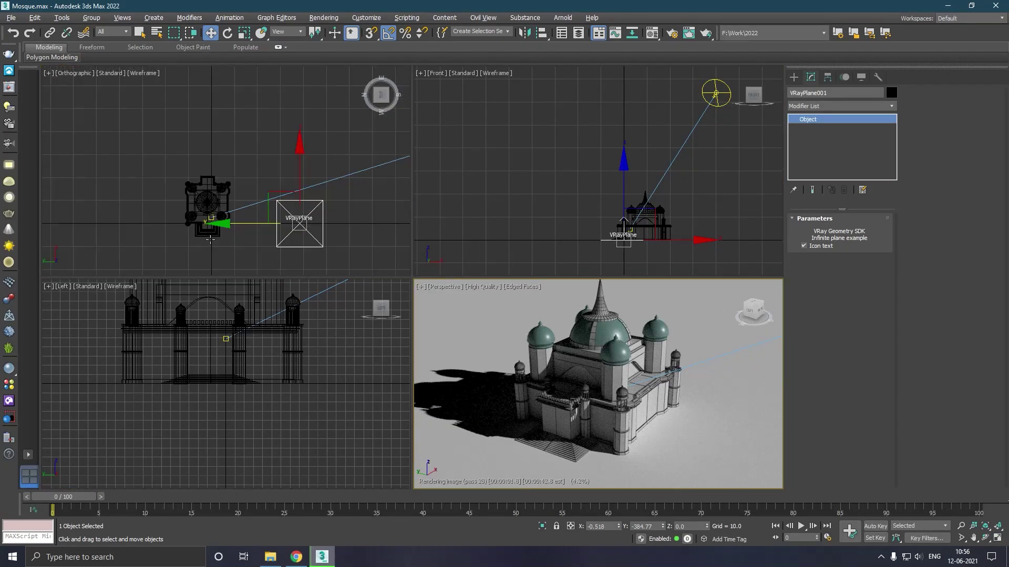
scroll(205, 227, down, 4)
Move the VRaySun along X to about -359 so it lights the mosque's front side.
click(348, 183)
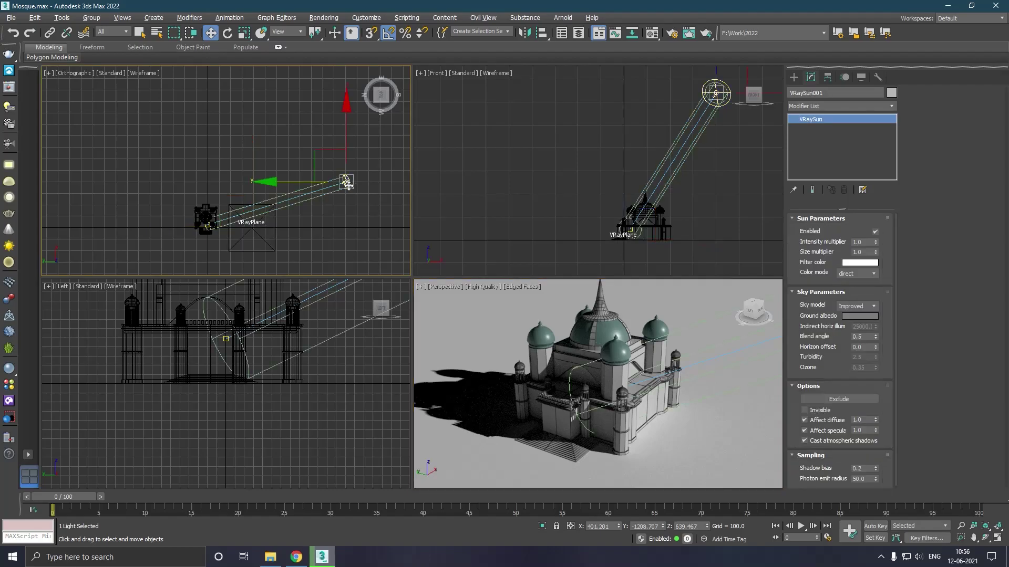
drag(356, 137, 367, 252)
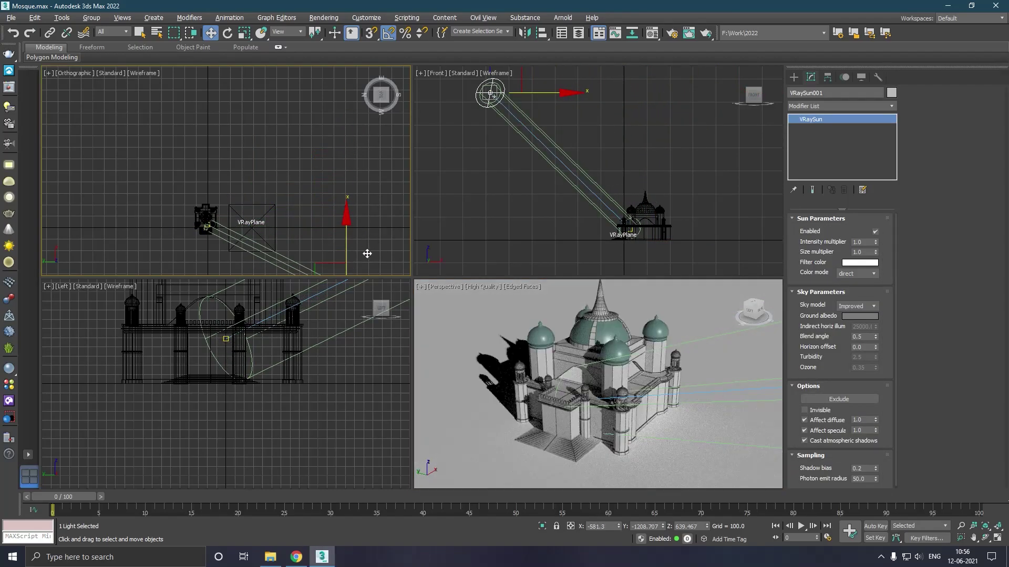
drag(349, 242, 359, 218)
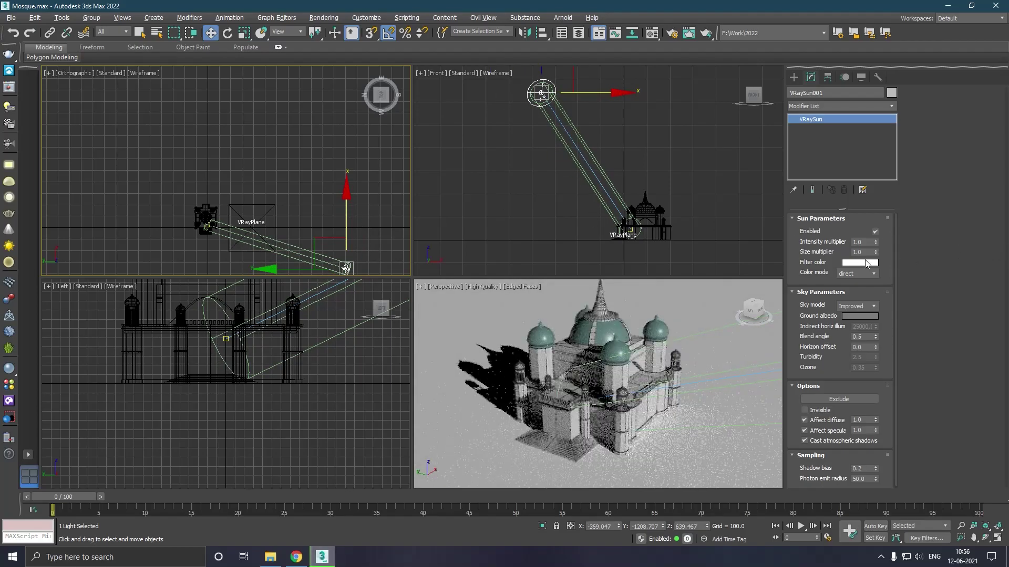
Tint the VRaySun's filter color a very pale warm cream with hue 22, saturation 31 and value 248.
click(864, 263)
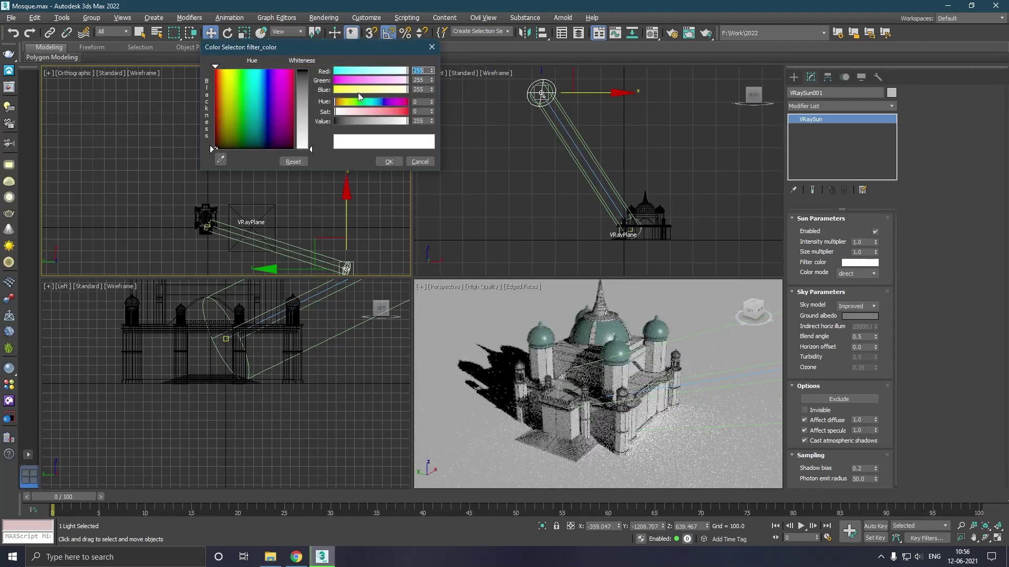
click(218, 84)
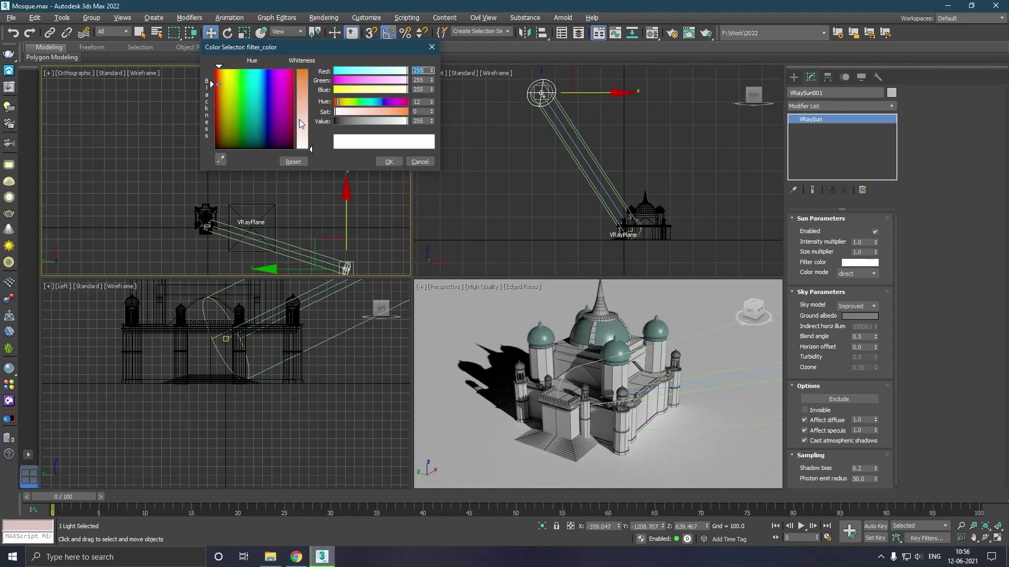
click(301, 120)
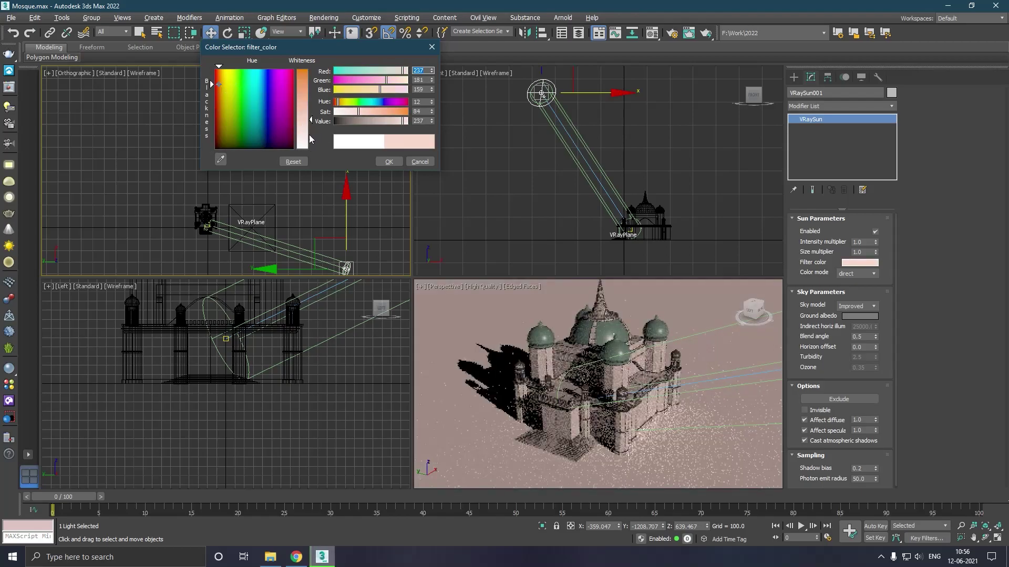
click(222, 85)
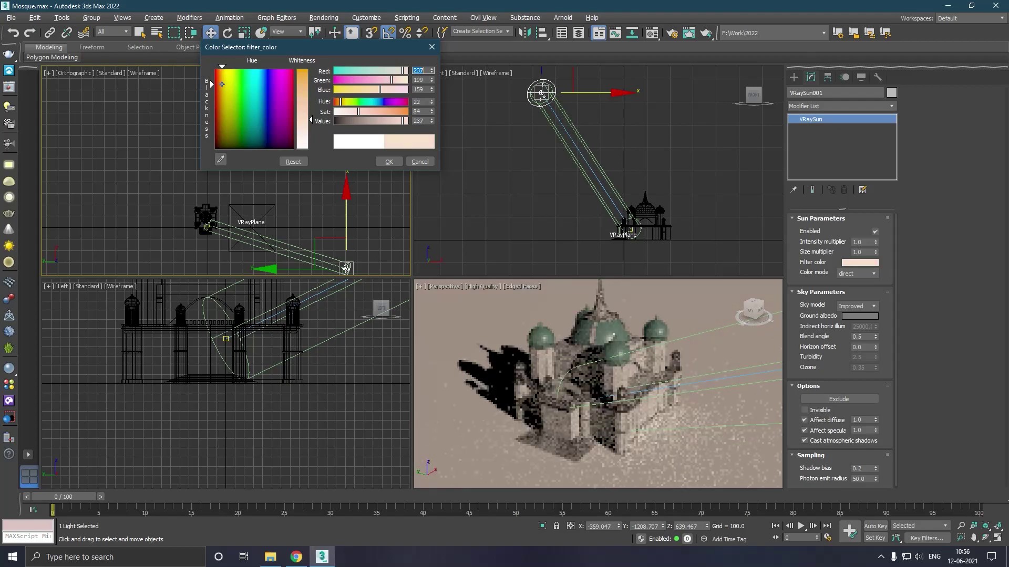
click(218, 85)
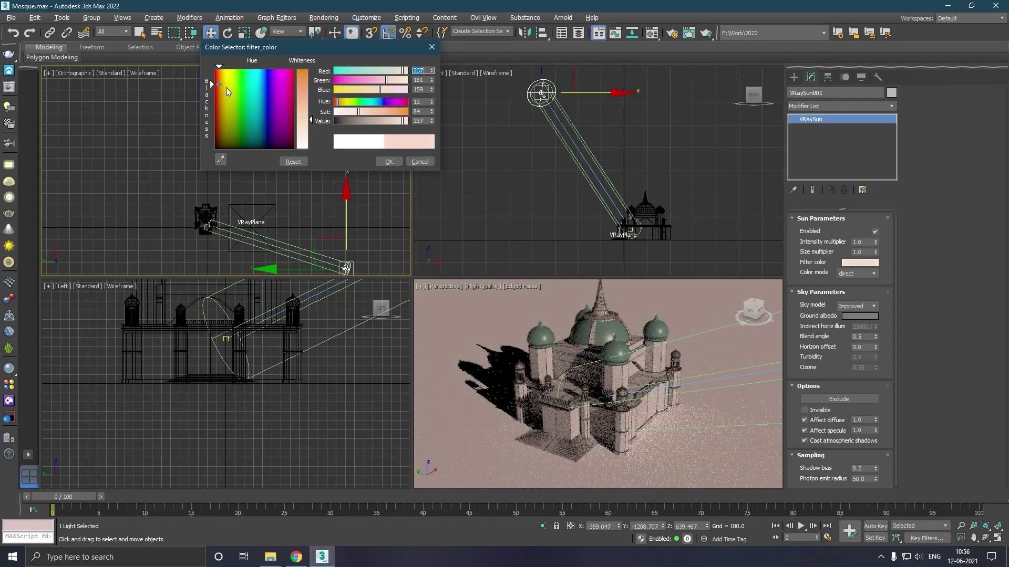
click(308, 136)
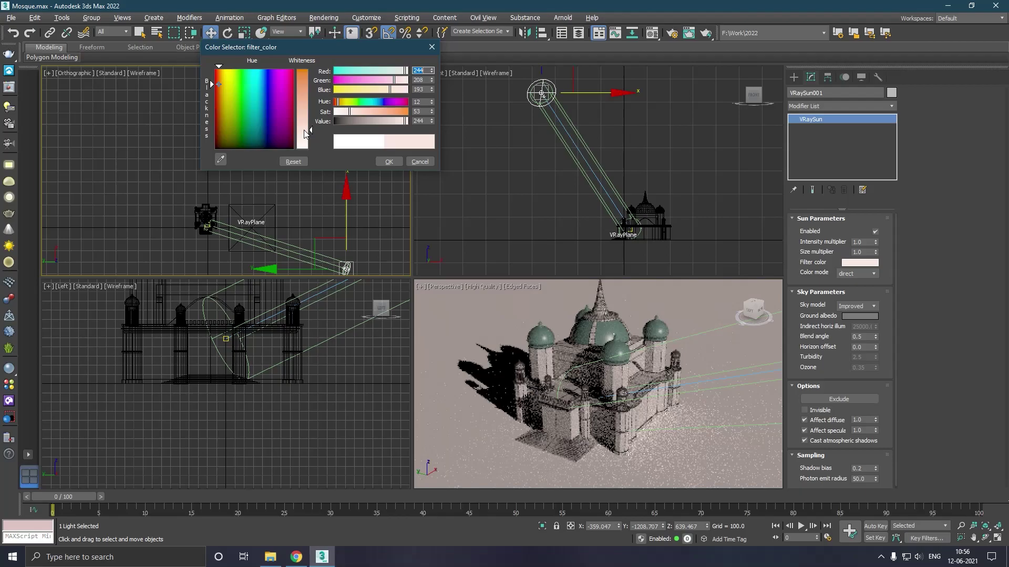
click(307, 138)
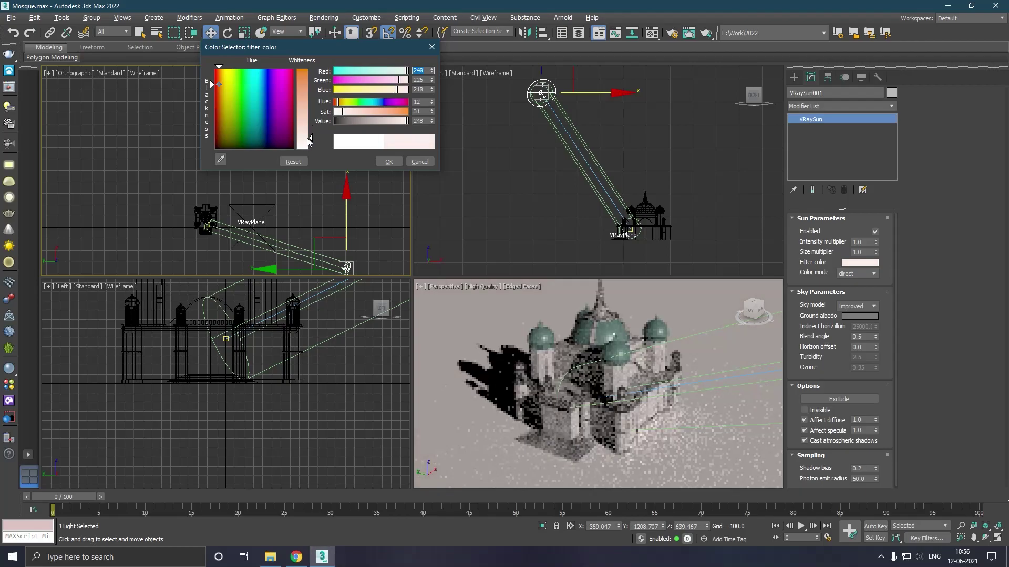
click(222, 85)
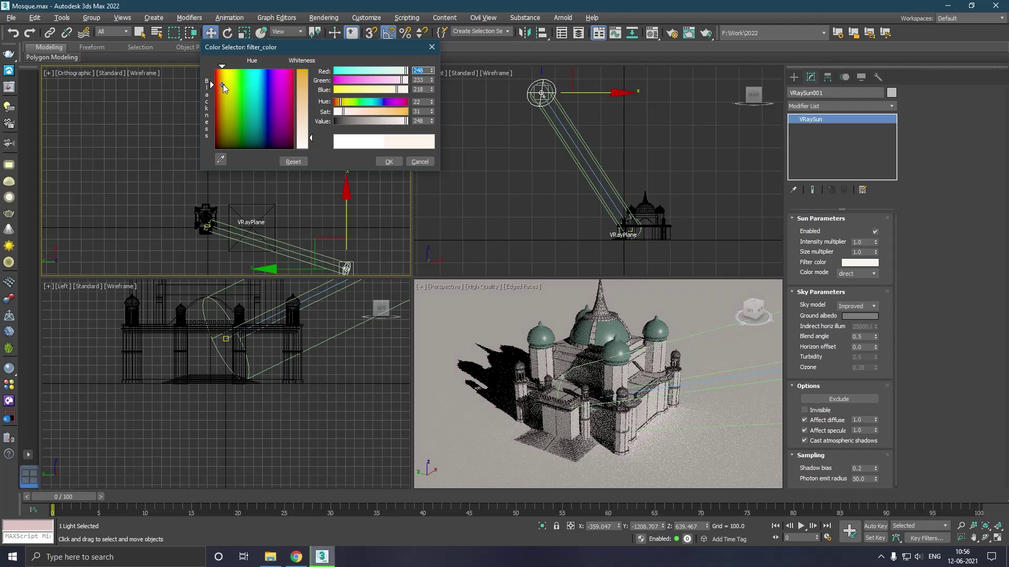
click(389, 162)
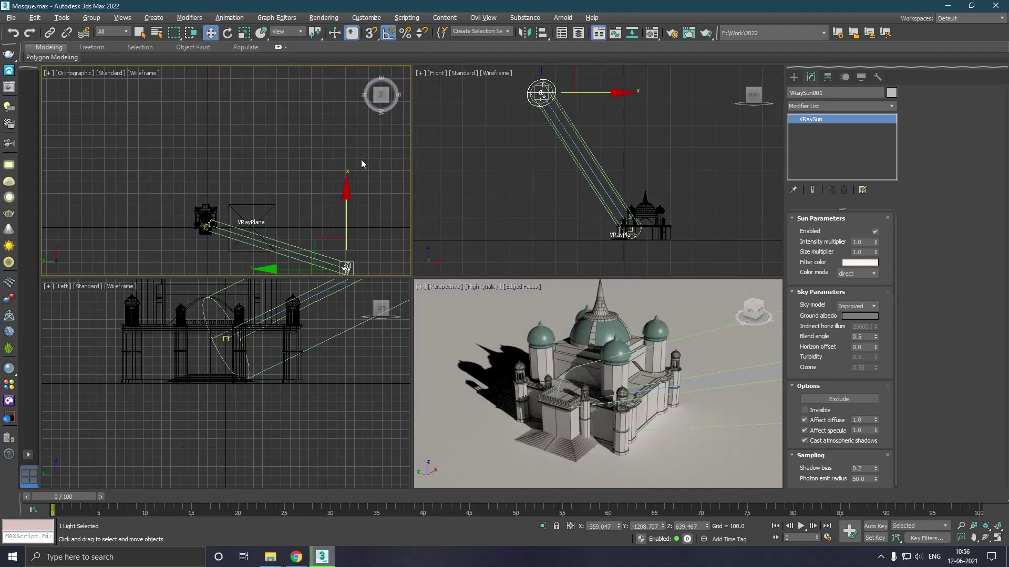
Try the VRaySun's filter color mode with the intensity multiplier lowered to 0.09.
click(867, 283)
click(704, 319)
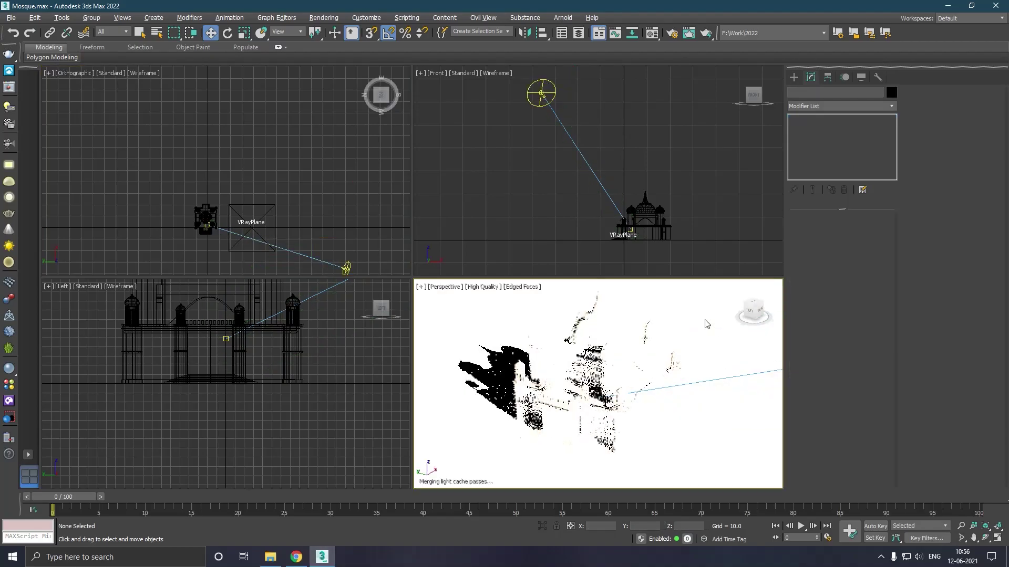
click(731, 379)
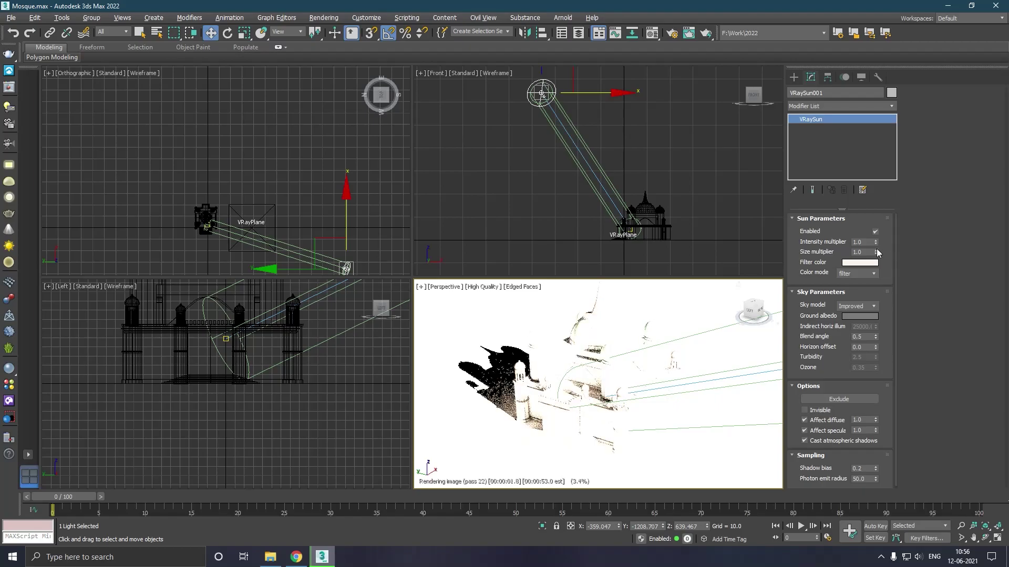
drag(876, 243, 877, 290)
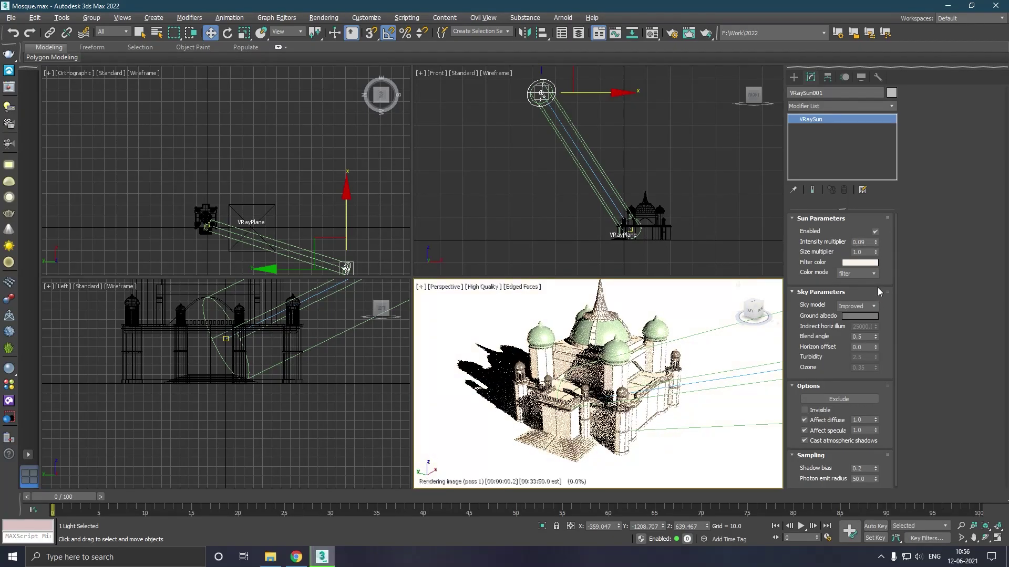
Set the VRaySun's color mode to direct and its intensity multiplier to 1.0.
click(876, 273)
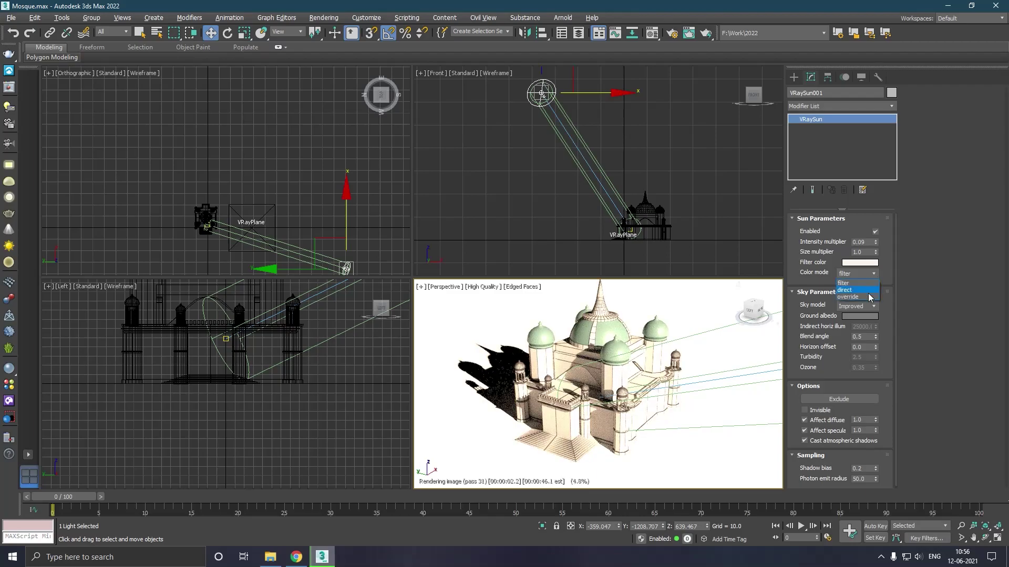
click(868, 297)
click(875, 273)
click(868, 290)
drag(875, 254, 865, 251)
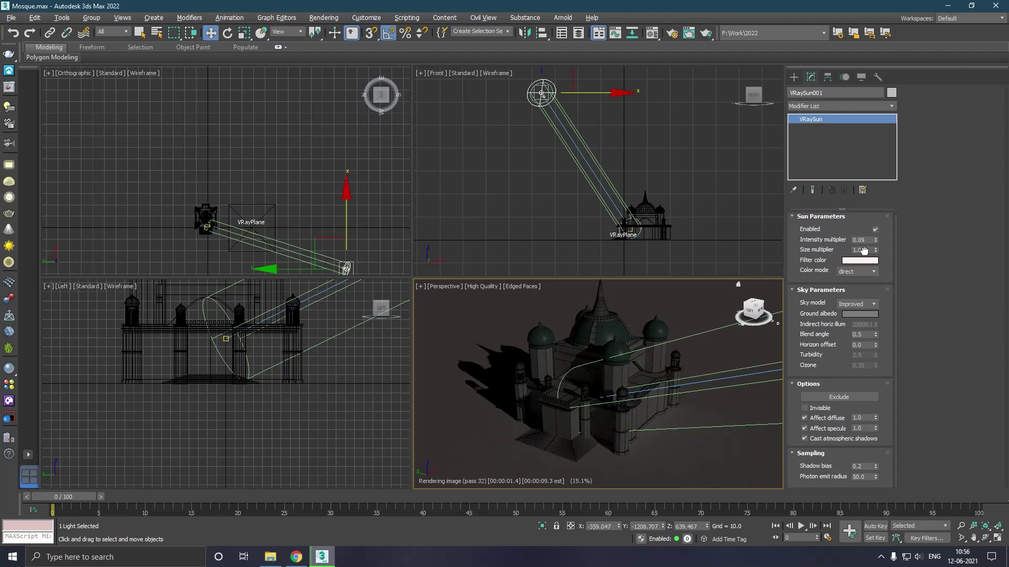
double_click(858, 240)
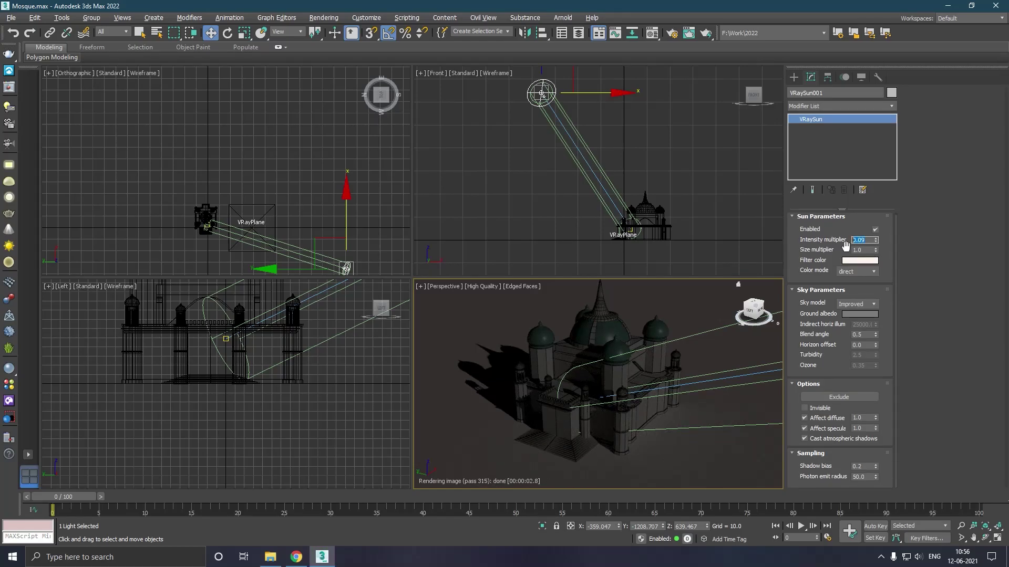
text(1)
key(Return)
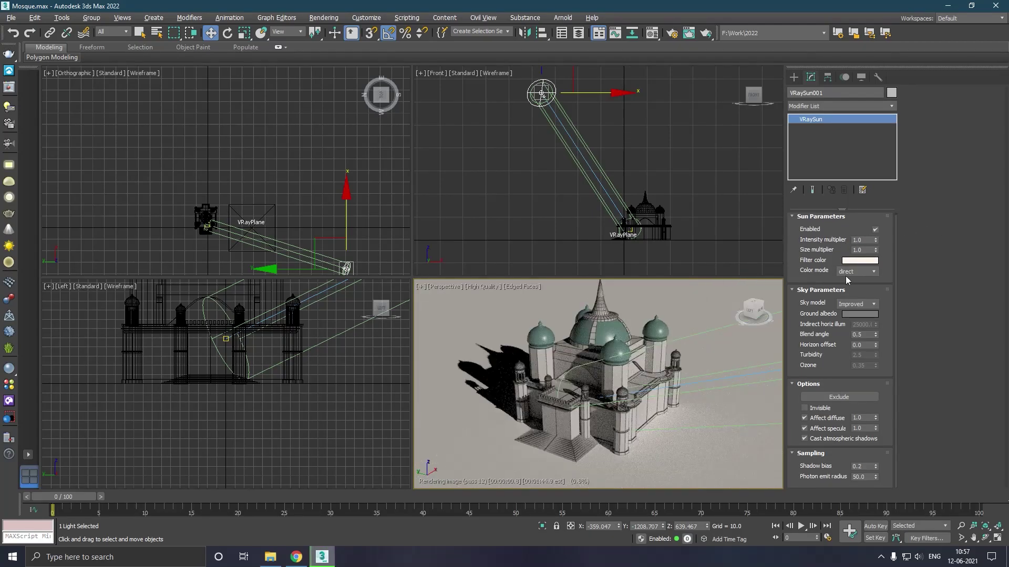
Deepen the VRaySun's filter color to a warm peach with hue 19, saturation 79 and value 238.
click(864, 261)
mouse_move(310, 138)
mouse_down()
mouse_move(310, 112)
mouse_move(310, 122)
mouse_up()
click(221, 86)
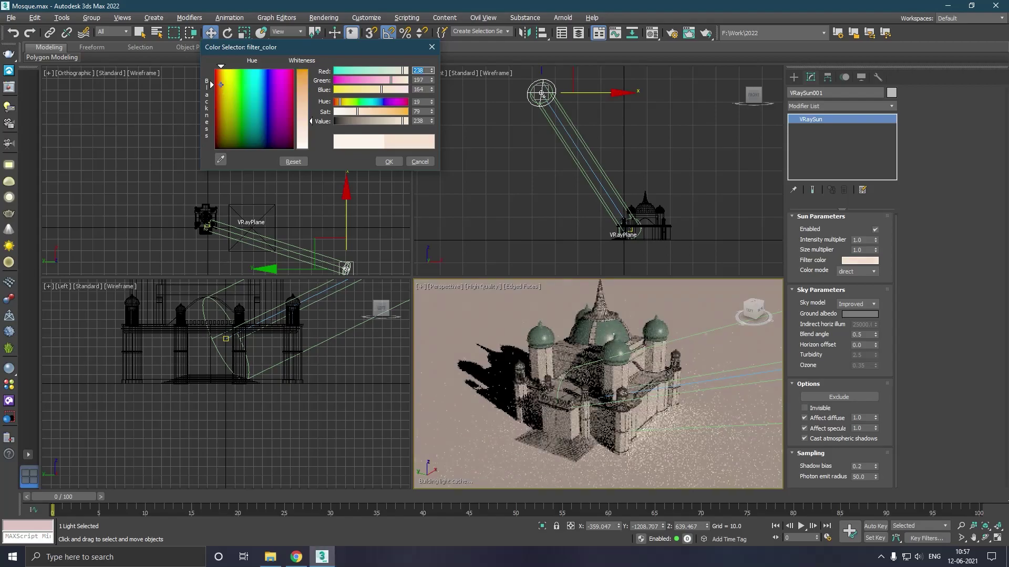
click(389, 162)
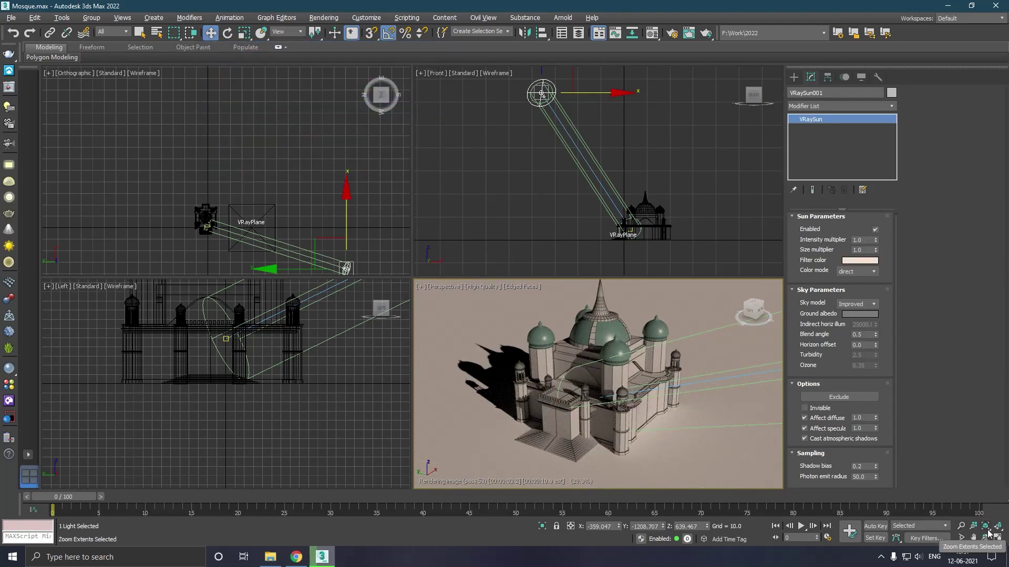
Deselect the VRaySun, maximize the perspective viewport and switch its shading quality to Standard.
click(762, 476)
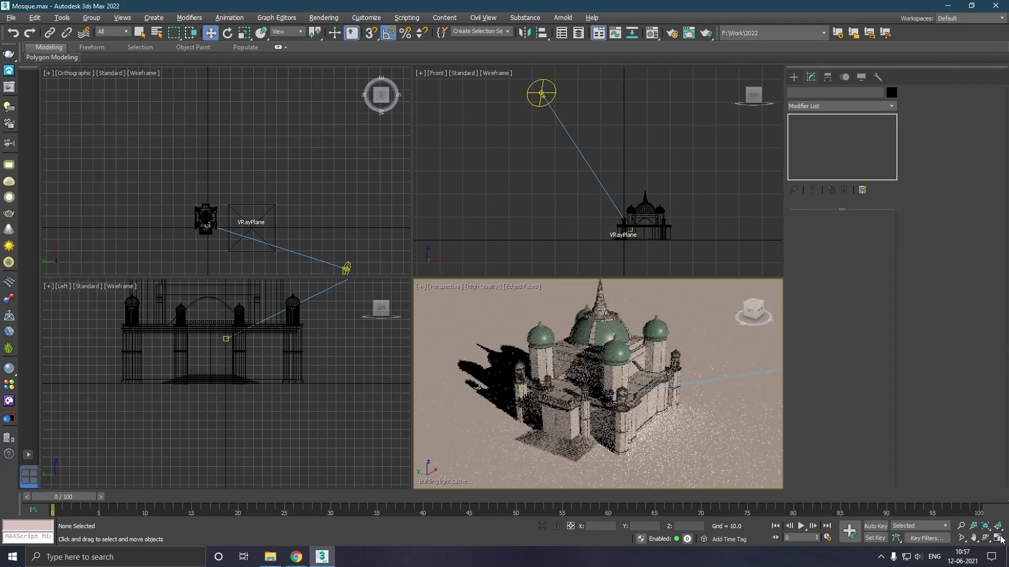
click(997, 538)
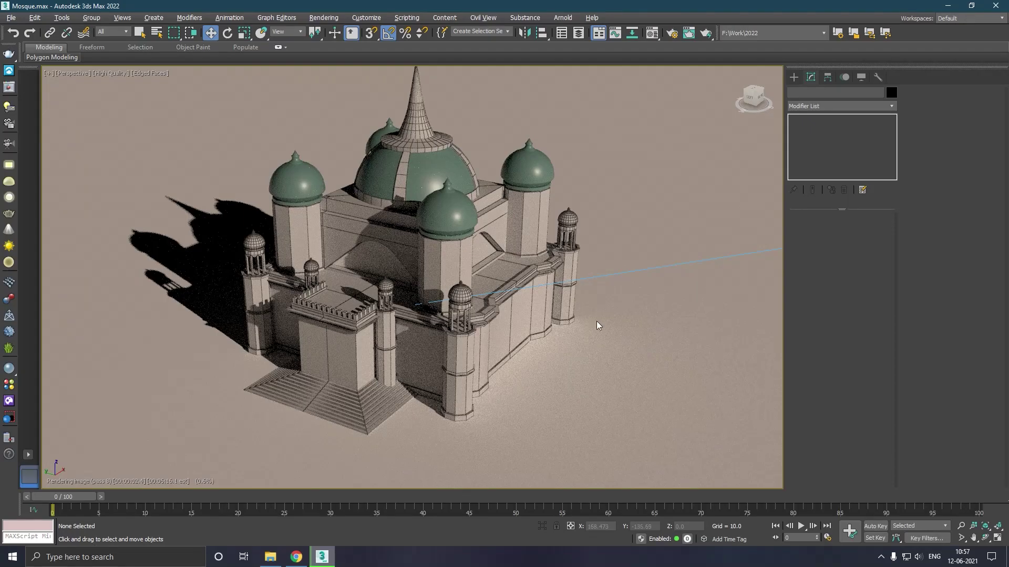
click(113, 72)
click(122, 93)
Add a VRayEnvironmentFog atmospheric effect to the scene's environment settings.
click(324, 17)
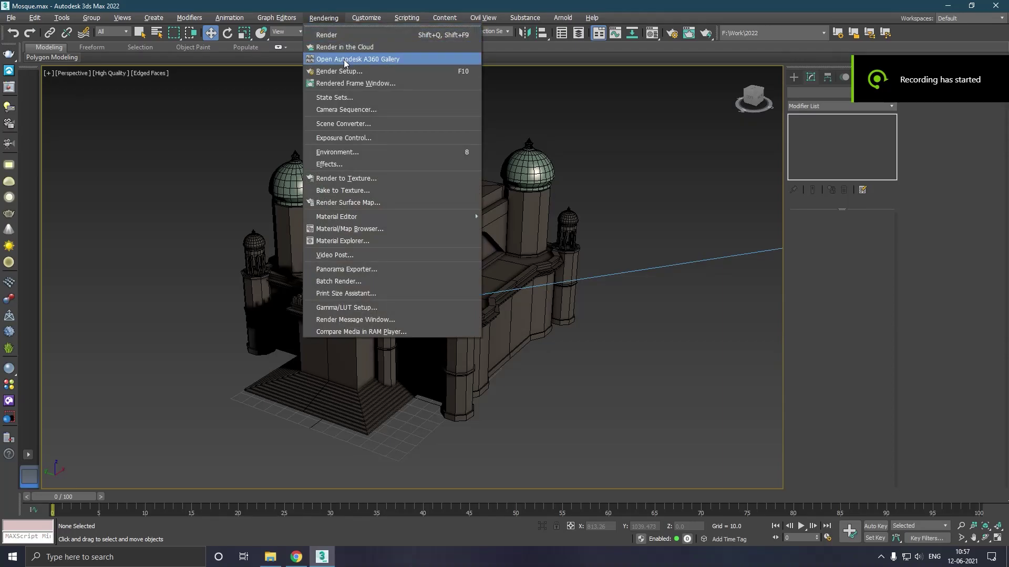
click(364, 148)
click(318, 260)
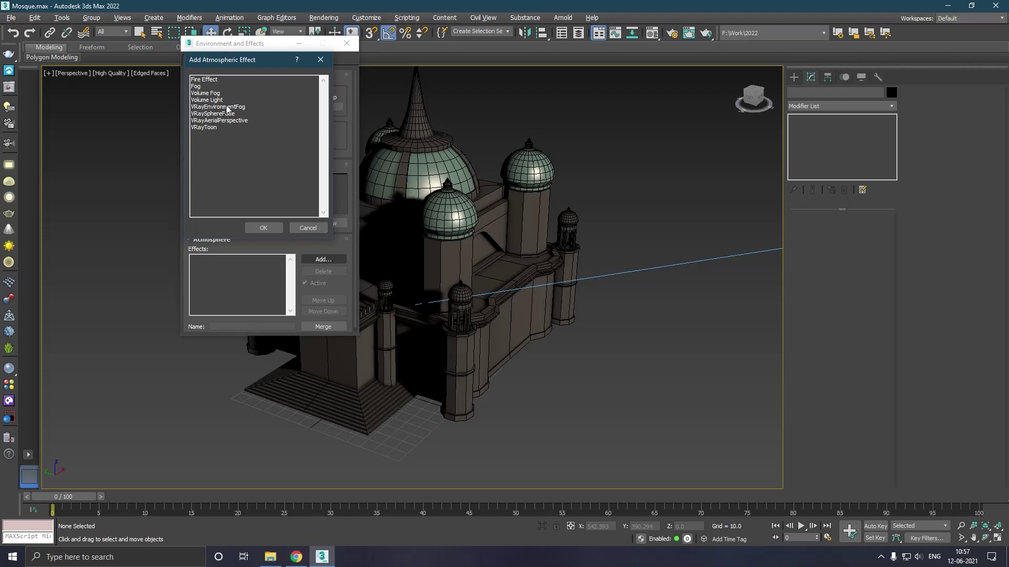
double_click(226, 107)
scroll(271, 131, down, 4)
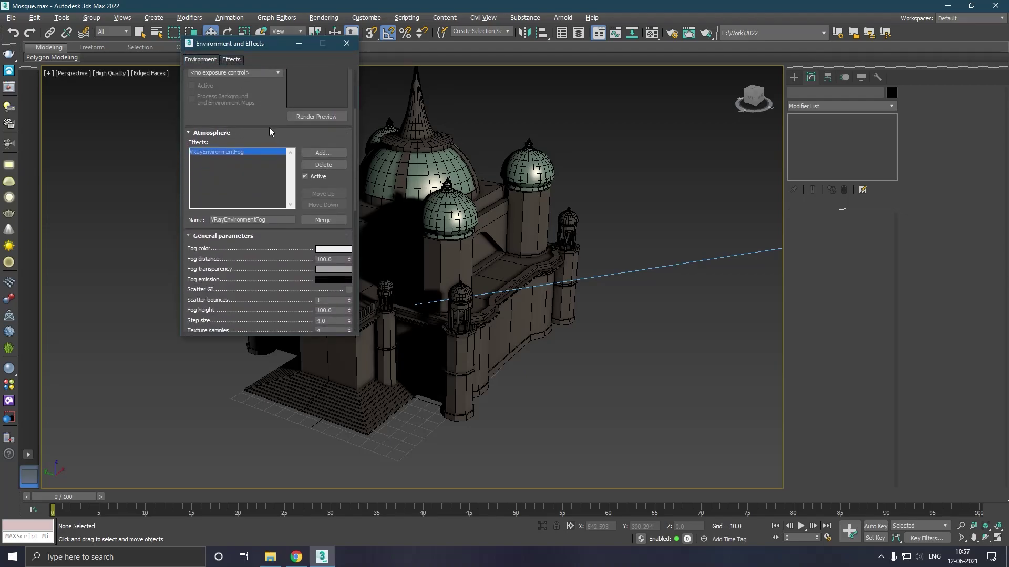
Start the V-Ray Viewport IPR preview and raise the environment fog's distance to 392.2.
click(110, 74)
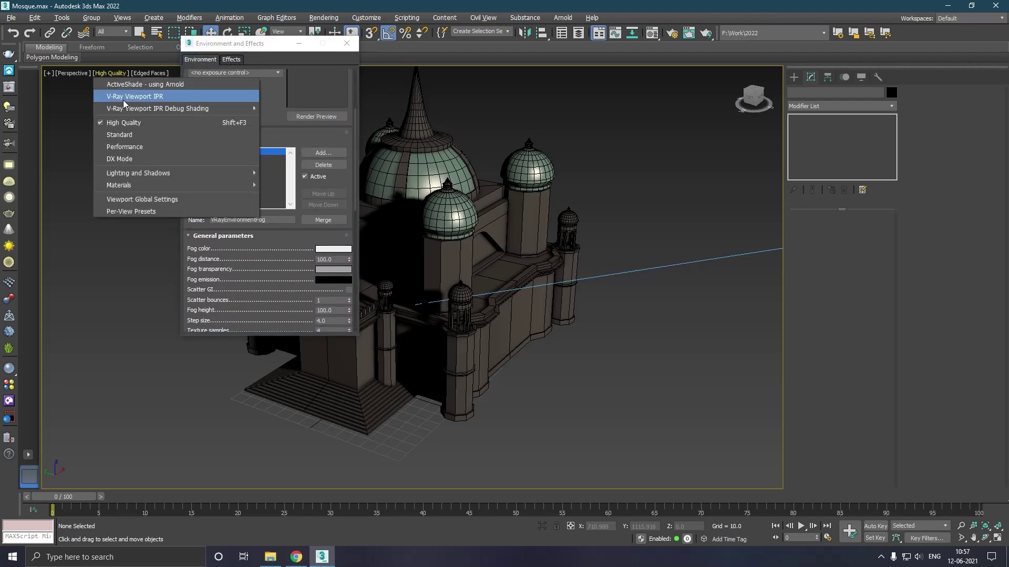
click(126, 98)
drag(349, 259, 340, 178)
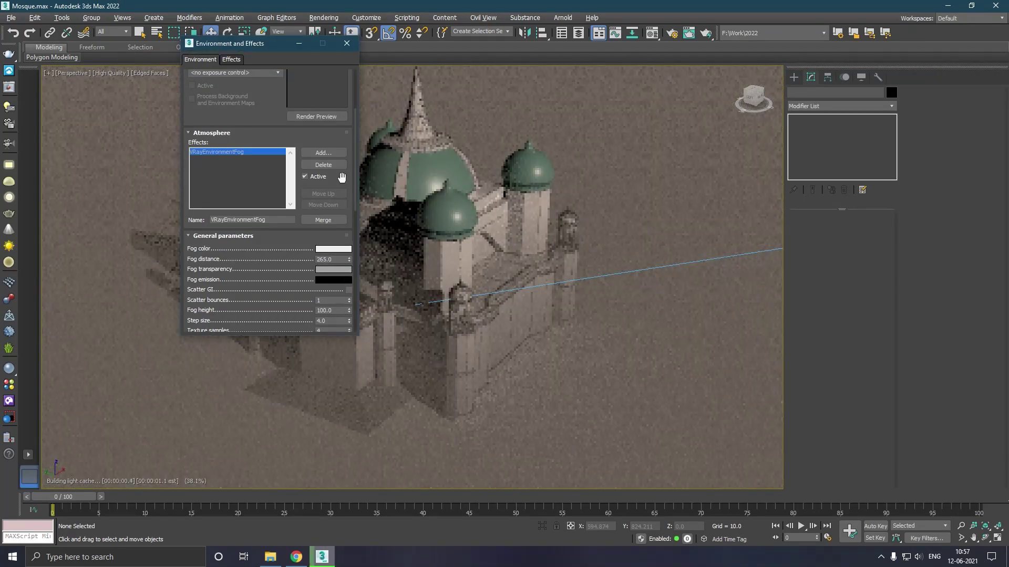
drag(349, 262, 350, 243)
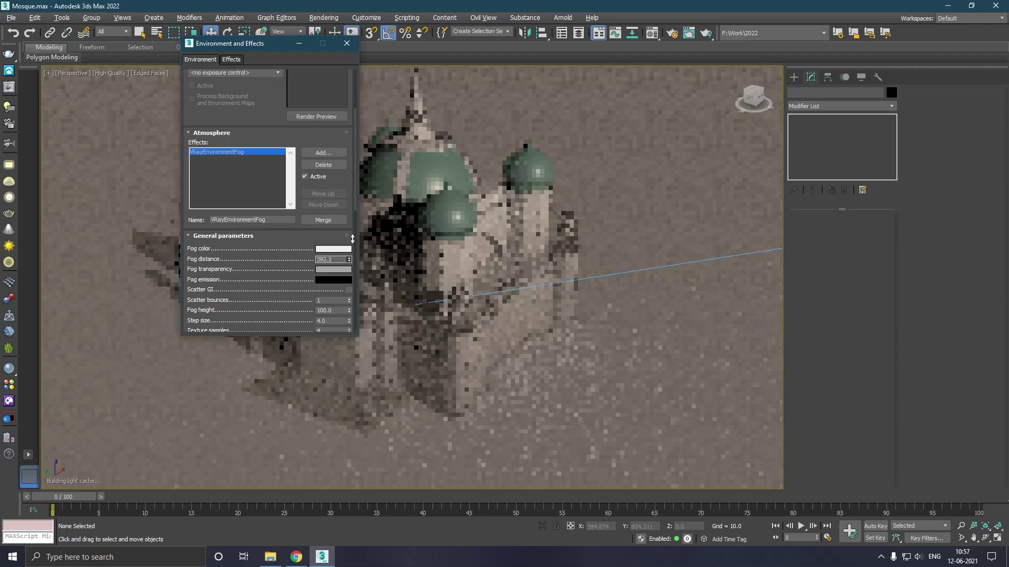
Try green and blue filter colors on the VRaySun, then settle on a pale warm tint.
click(696, 257)
click(859, 263)
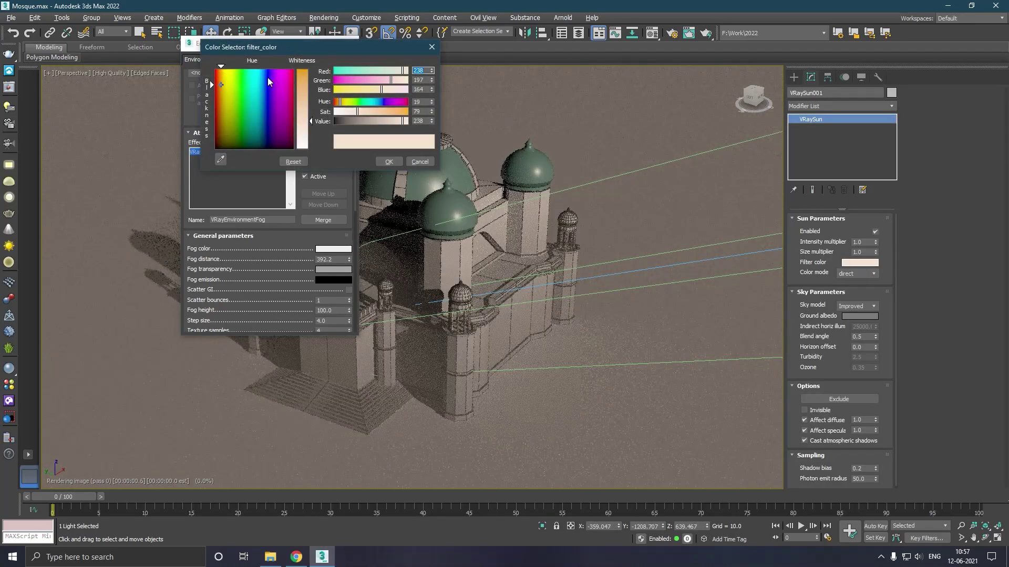
drag(263, 76, 247, 77)
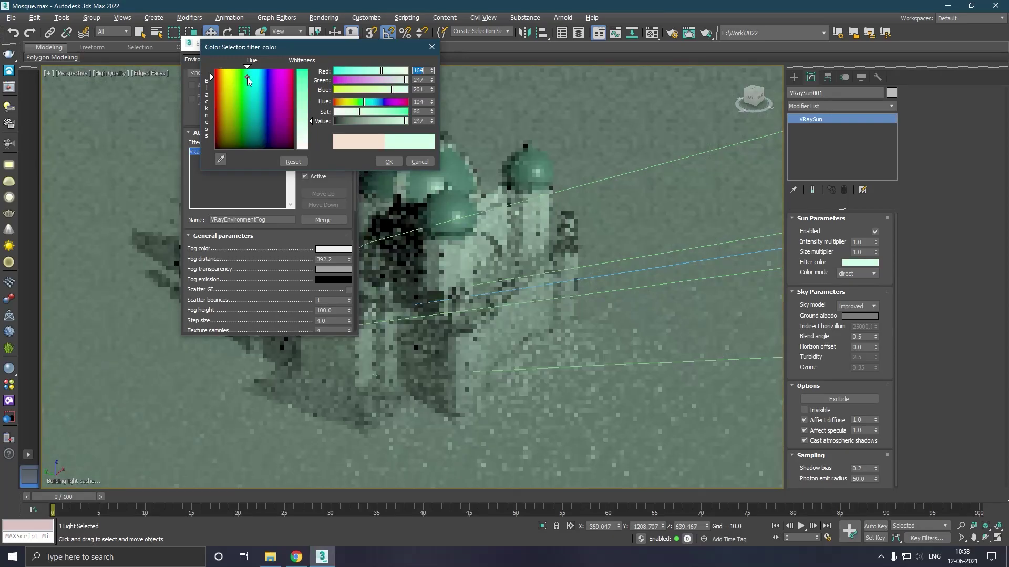
click(261, 78)
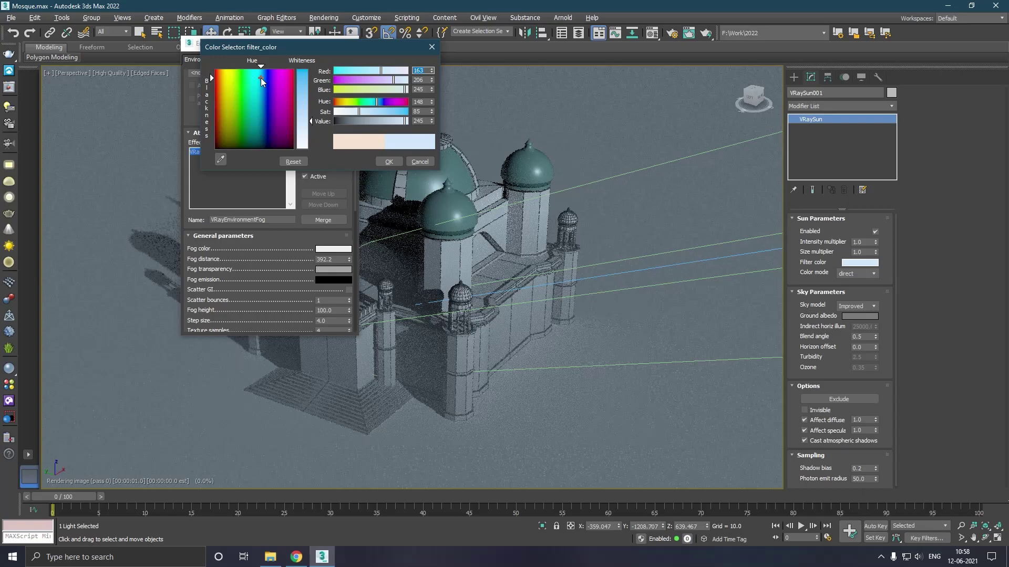
click(223, 80)
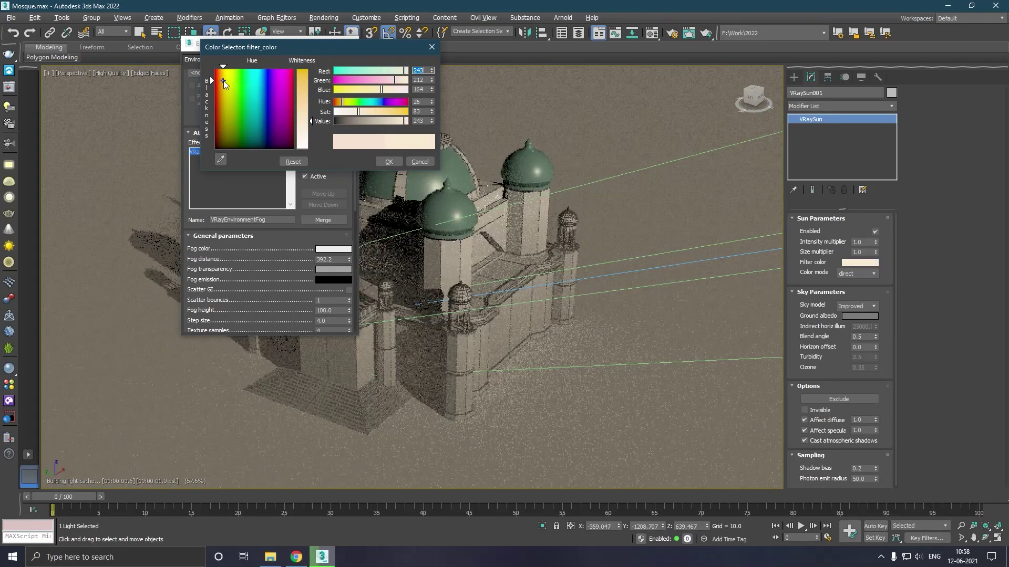
click(389, 161)
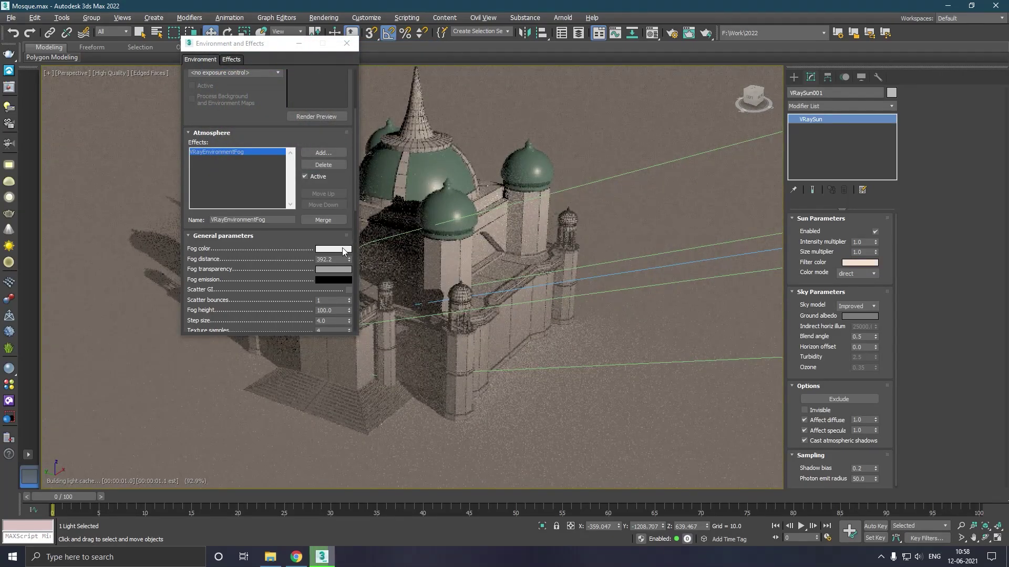
Tint the VRayEnvironmentFog's fog color a pale blue.
click(342, 250)
click(257, 88)
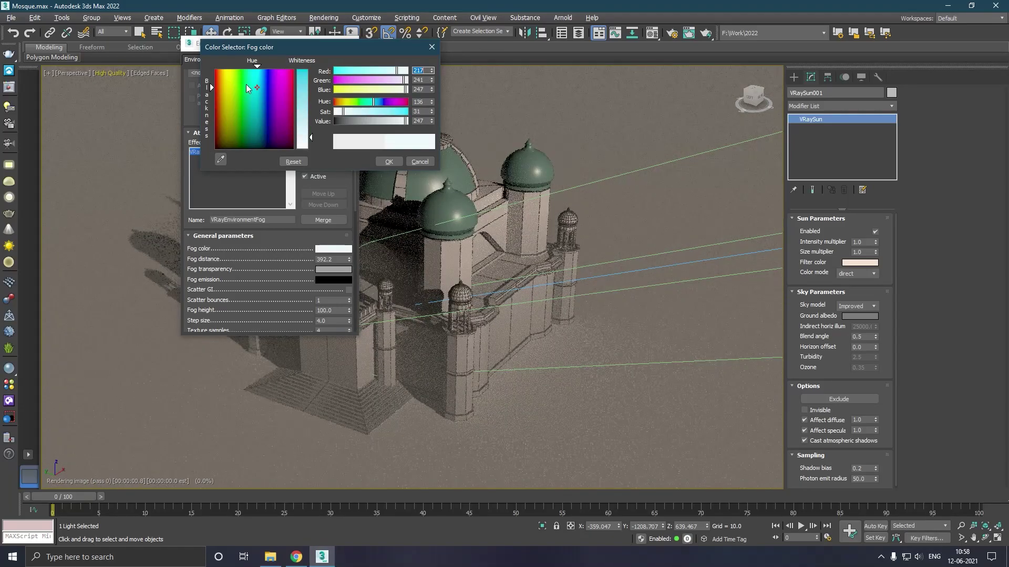
click(260, 85)
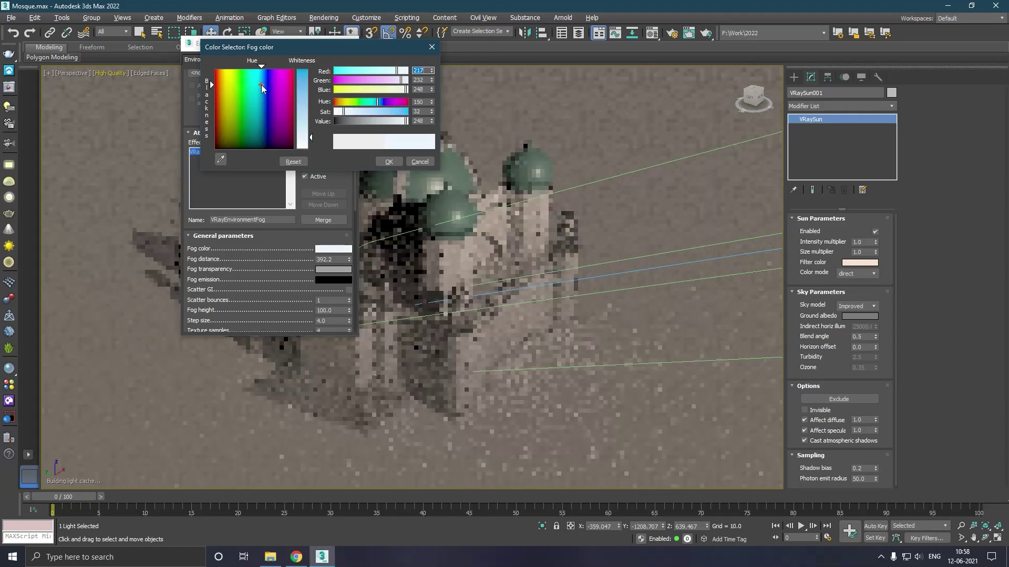
click(431, 163)
Raise the environment fog's distance to 912.907 and close the environment settings.
drag(349, 260, 349, 237)
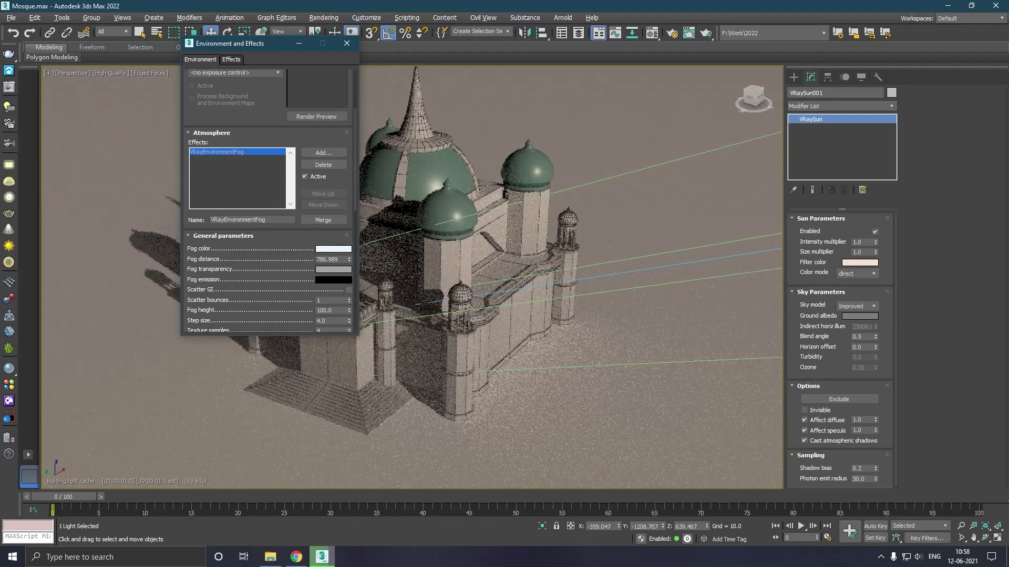
drag(349, 260, 354, 239)
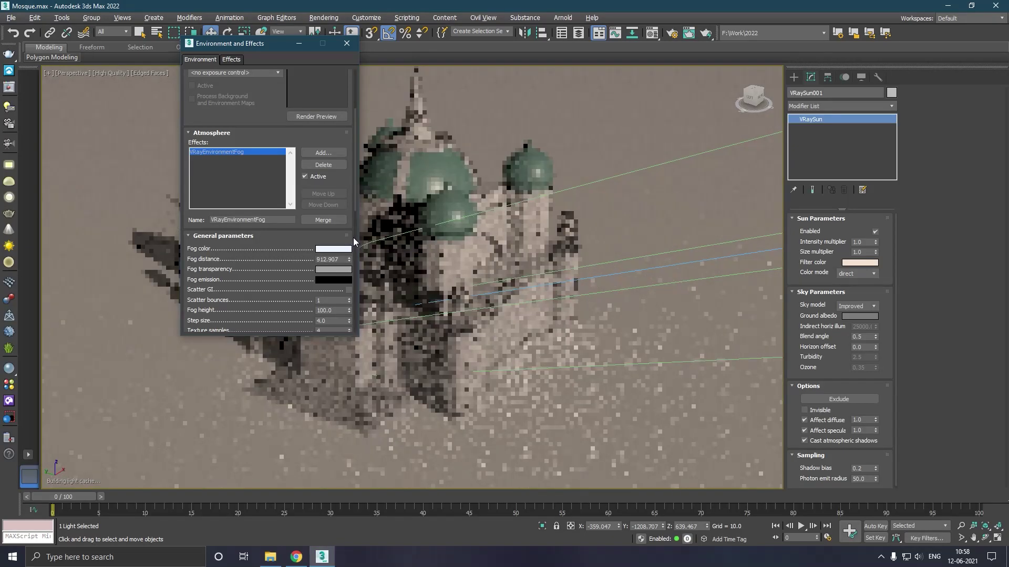
click(349, 44)
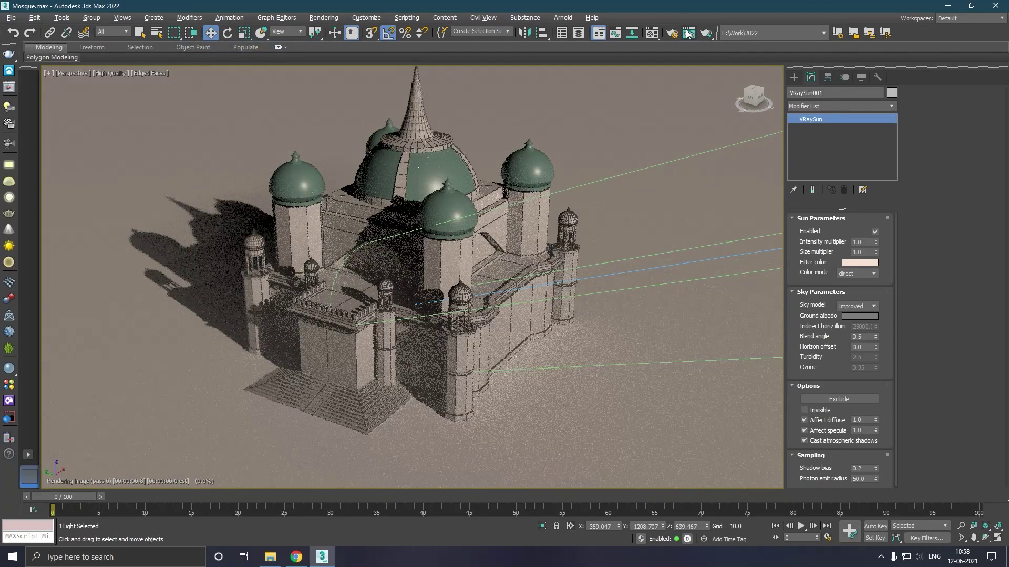
Set the green dome material's reflect color to white and its reflection roughness to 0.39.
click(653, 33)
scroll(148, 304, down, 2)
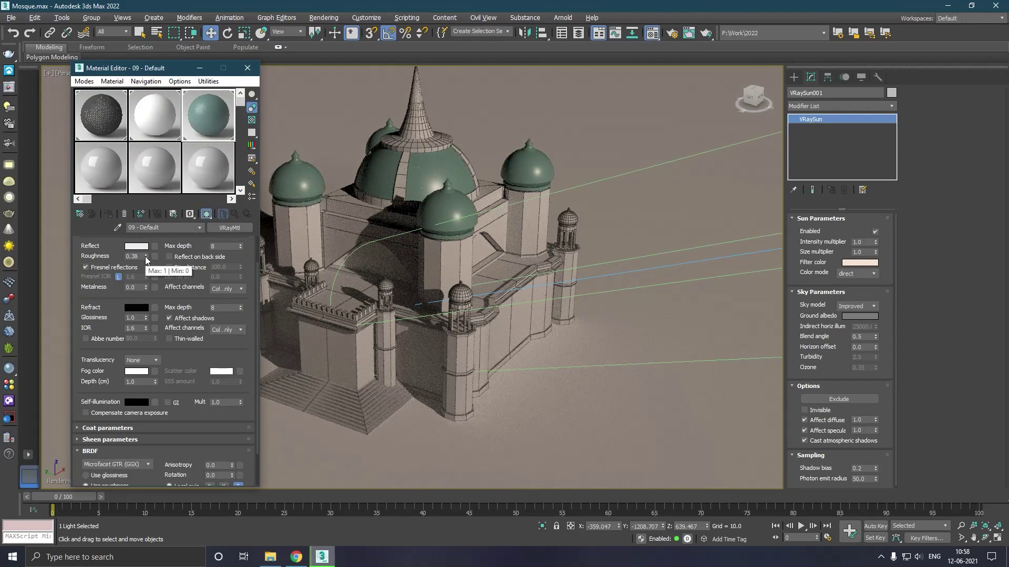
scroll(160, 269, down, 1)
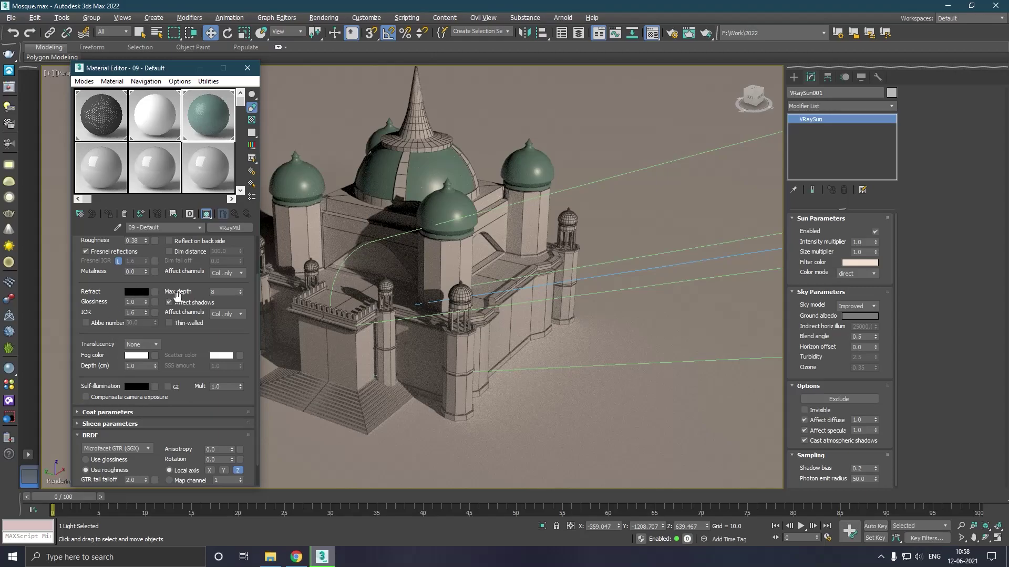
scroll(176, 294, up, 2)
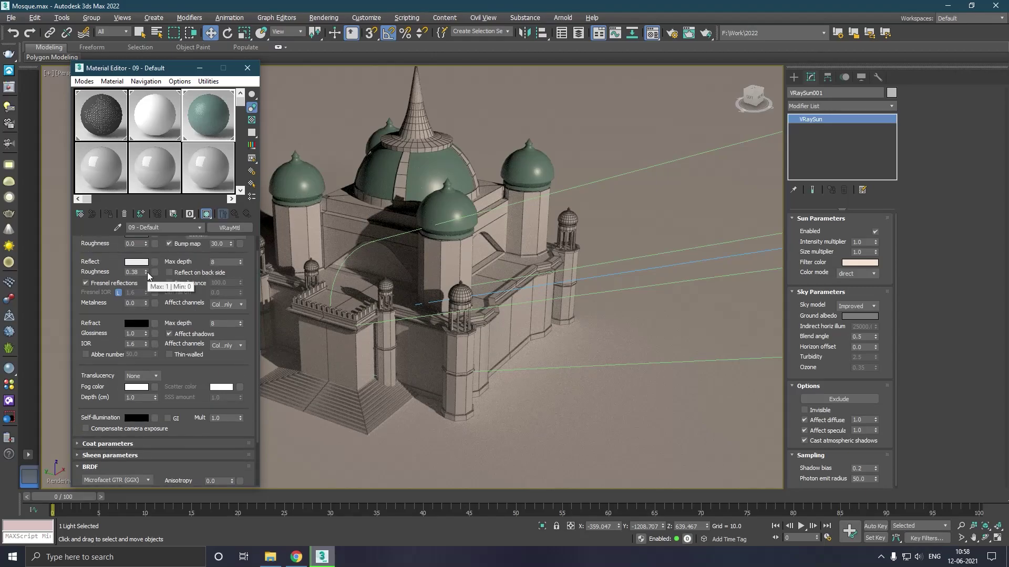
click(145, 274)
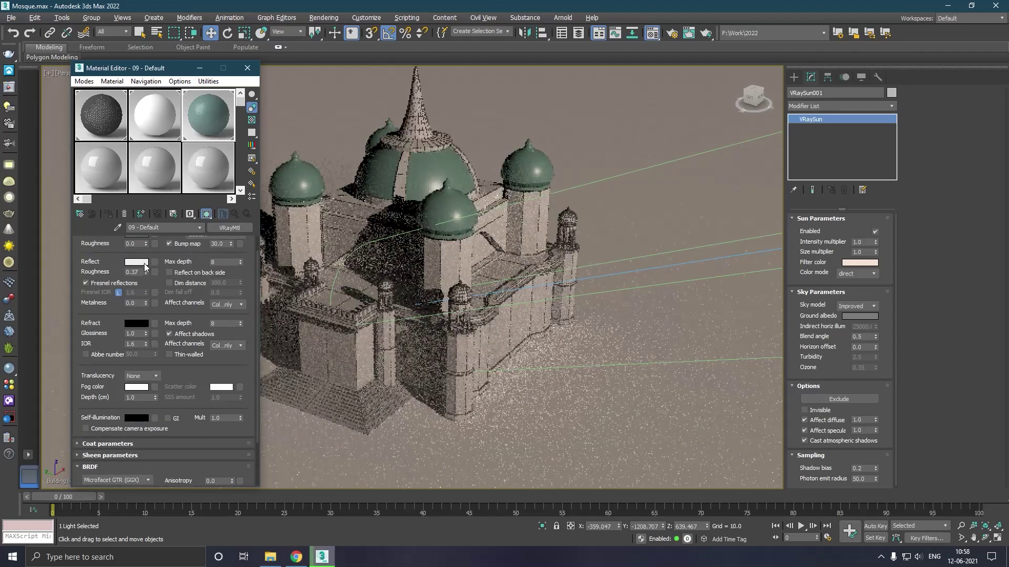
click(142, 262)
drag(312, 139, 314, 155)
click(387, 161)
mouse_move(146, 274)
mouse_down()
mouse_move(149, 292)
mouse_move(149, 268)
mouse_up()
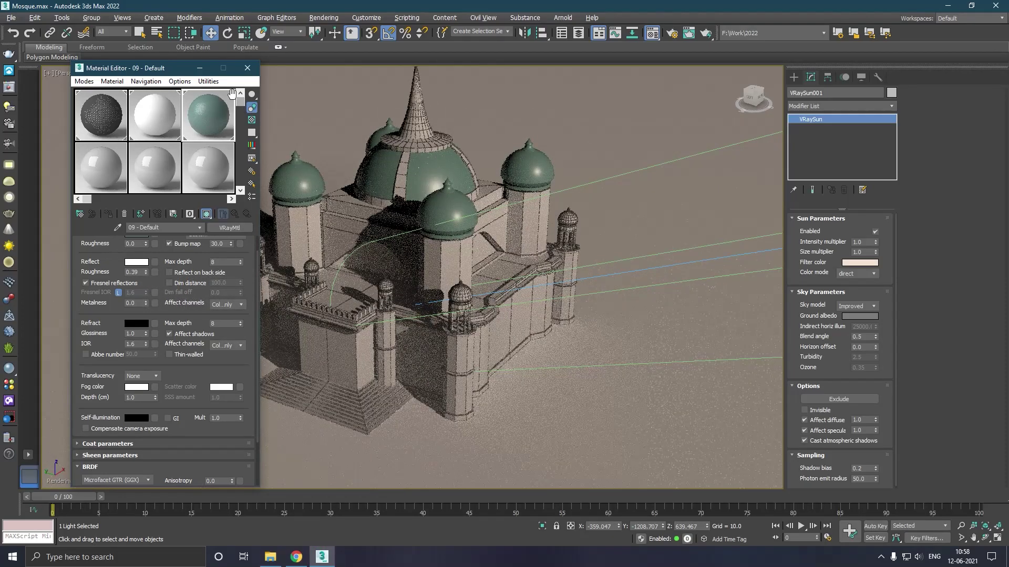
click(248, 69)
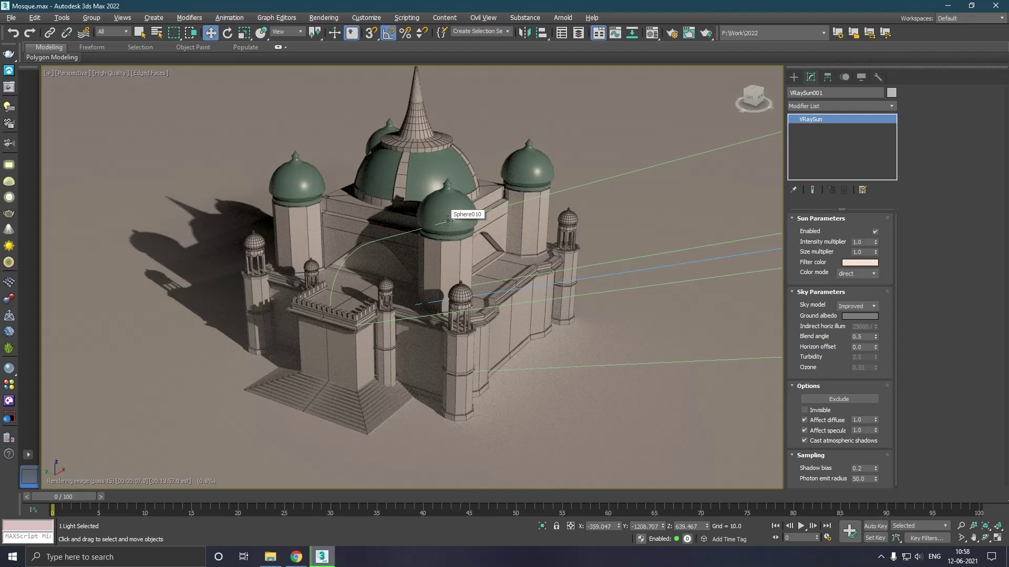
Set the environment fog's height to 138 and scatter bounces to 10, and enable Scatter GI.
click(324, 16)
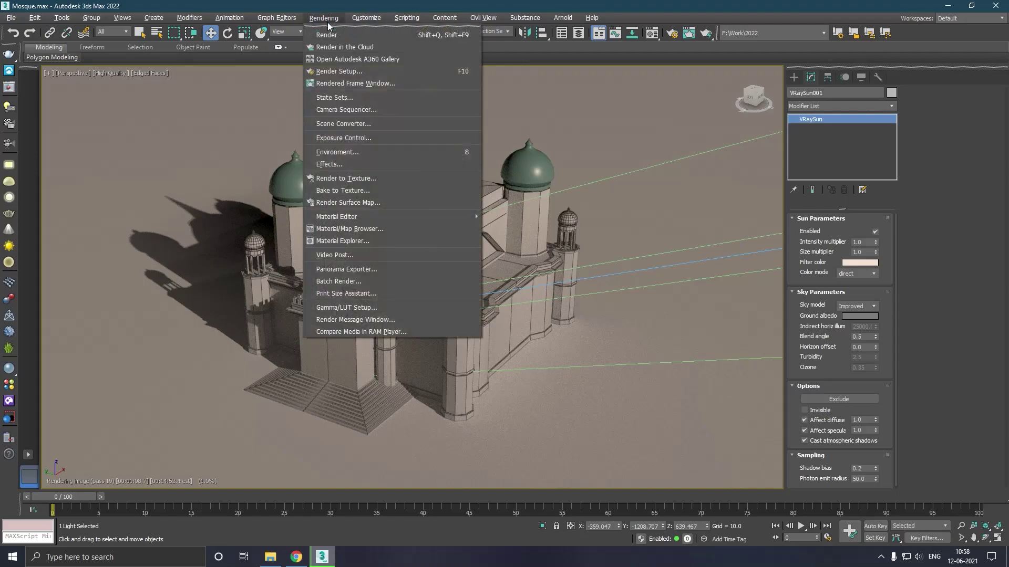
click(344, 151)
click(212, 259)
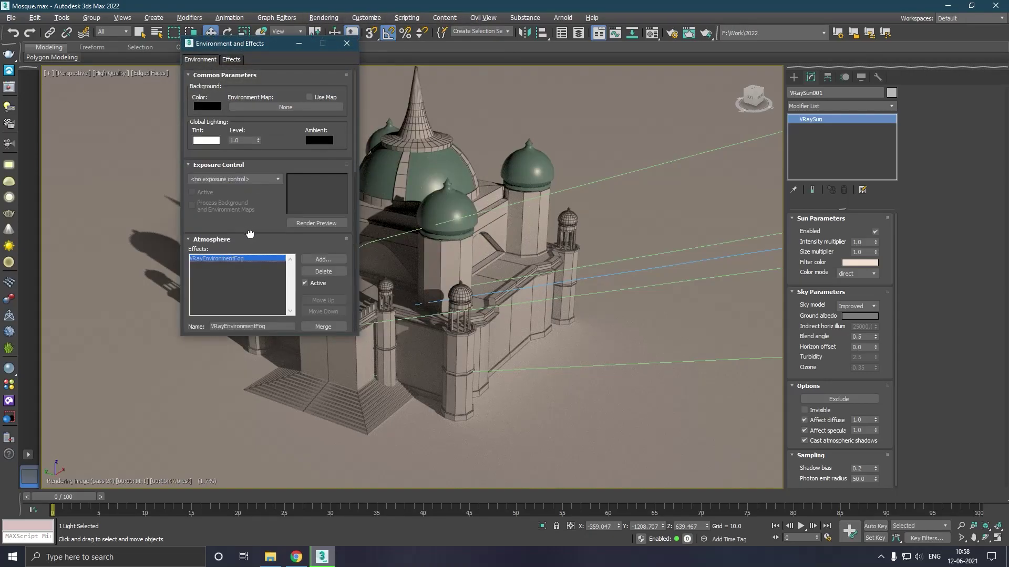
drag(291, 232, 294, 130)
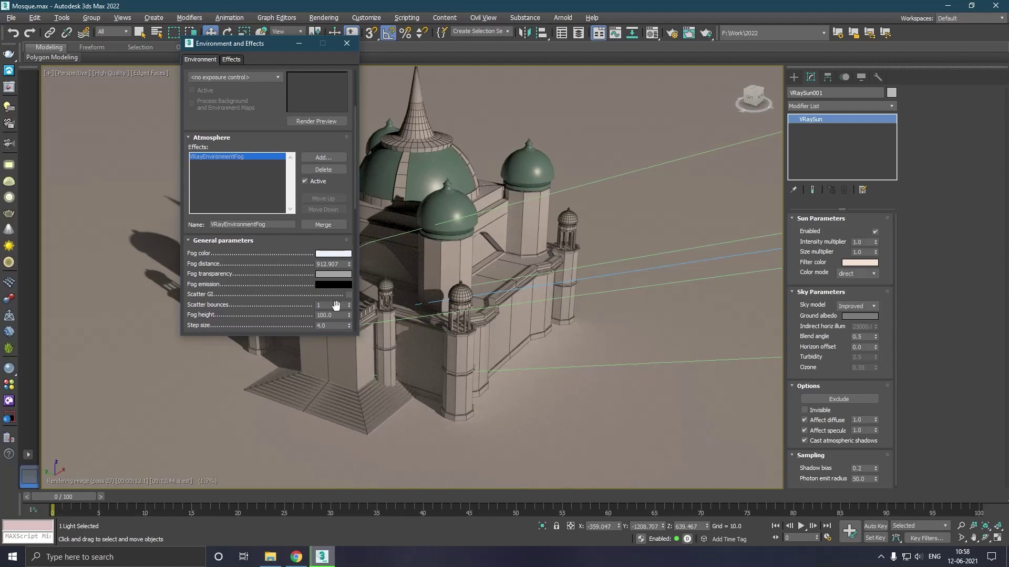
drag(349, 315, 350, 294)
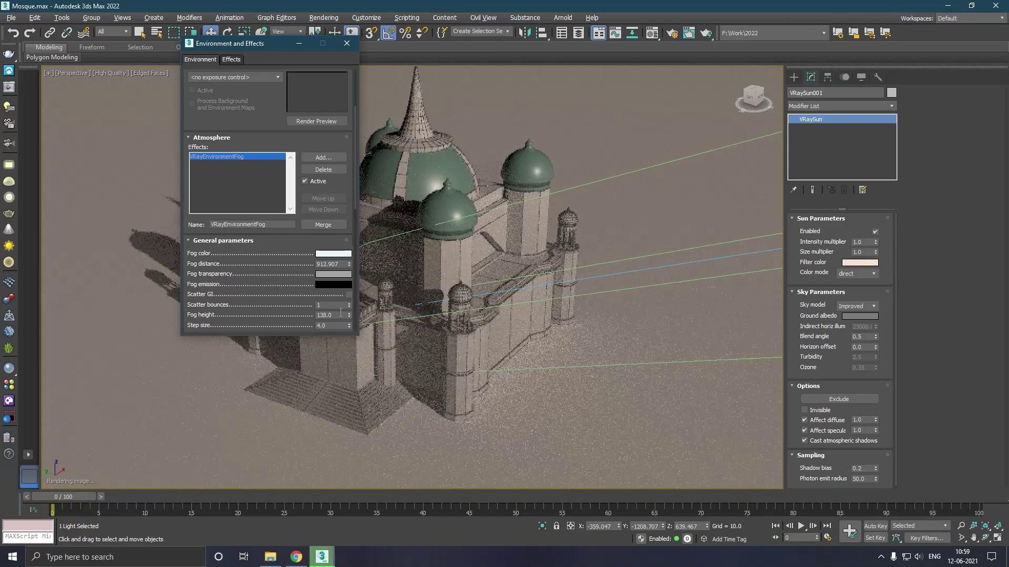
key(Return)
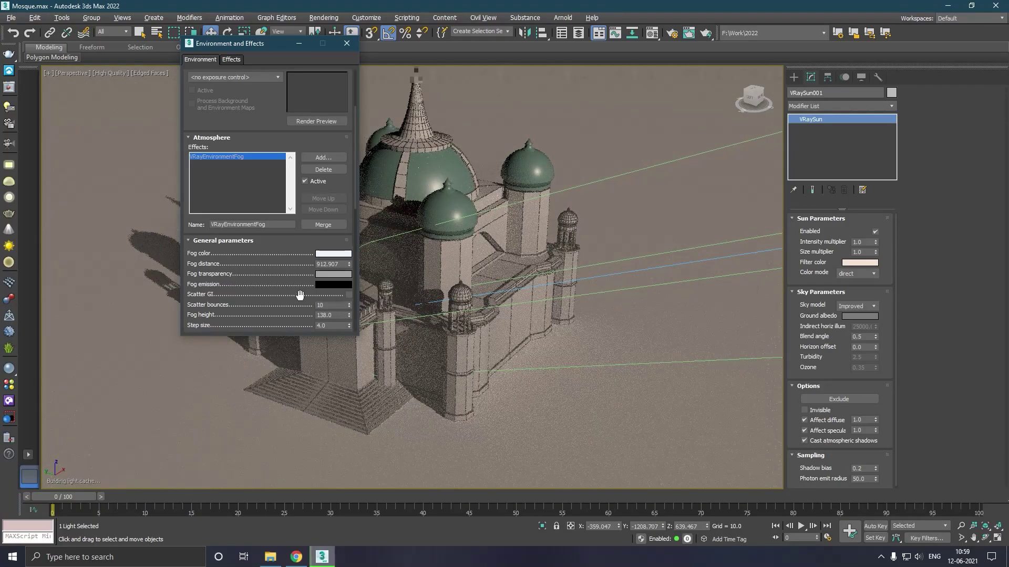
click(349, 296)
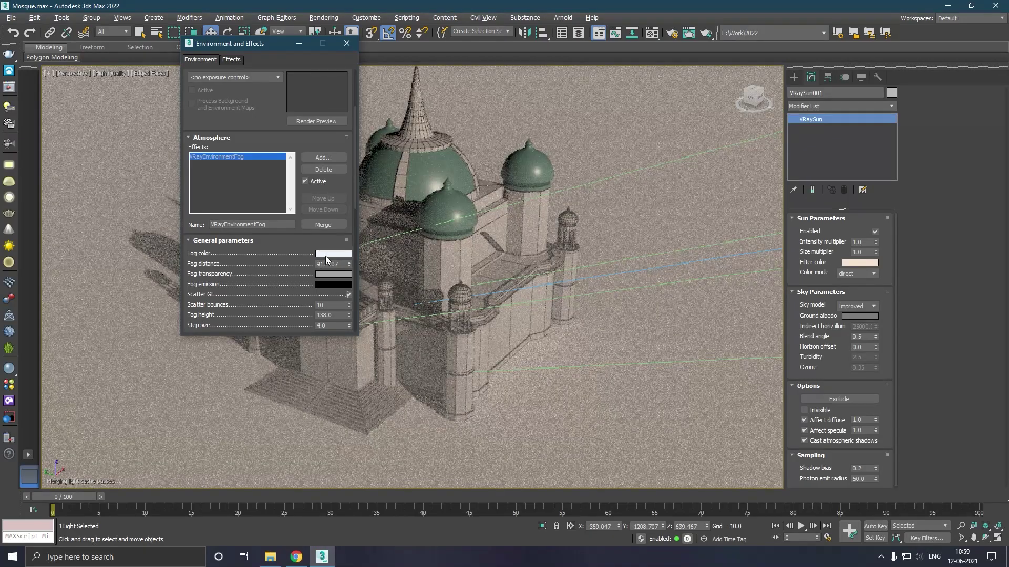
click(354, 42)
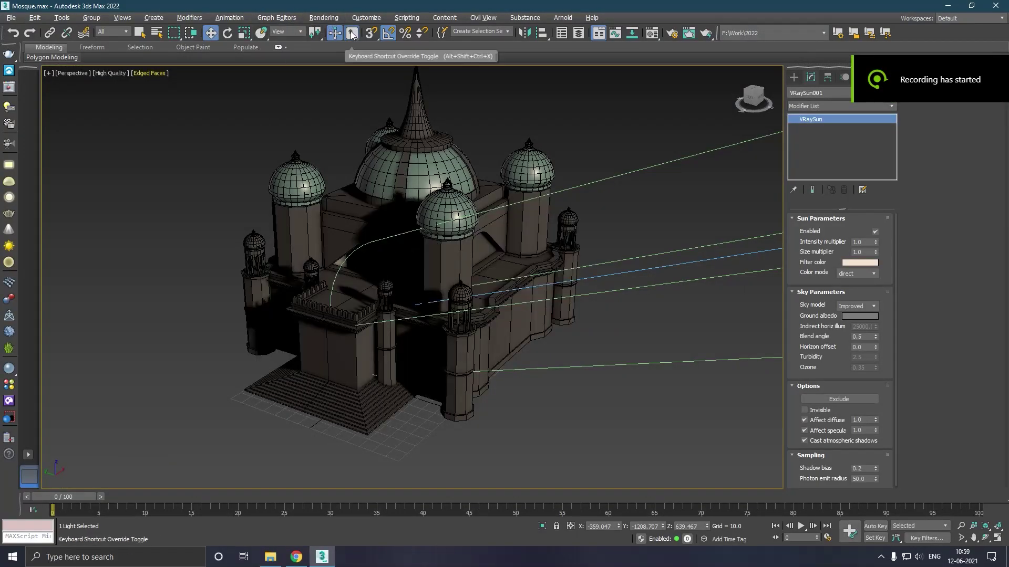
Set the V-Ray render output size to 1920x1080 in Render Setup.
click(104, 73)
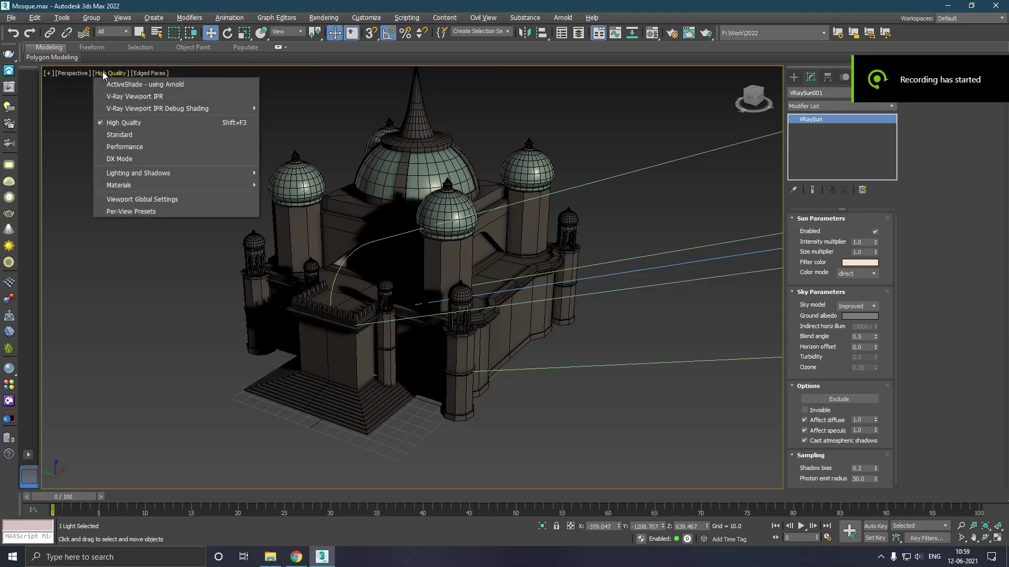
click(323, 17)
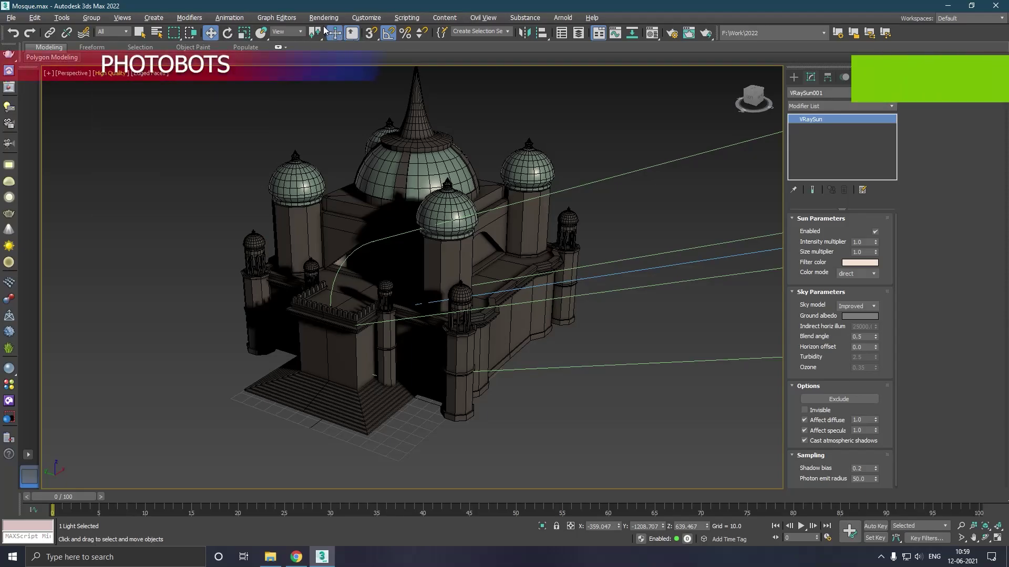
click(323, 18)
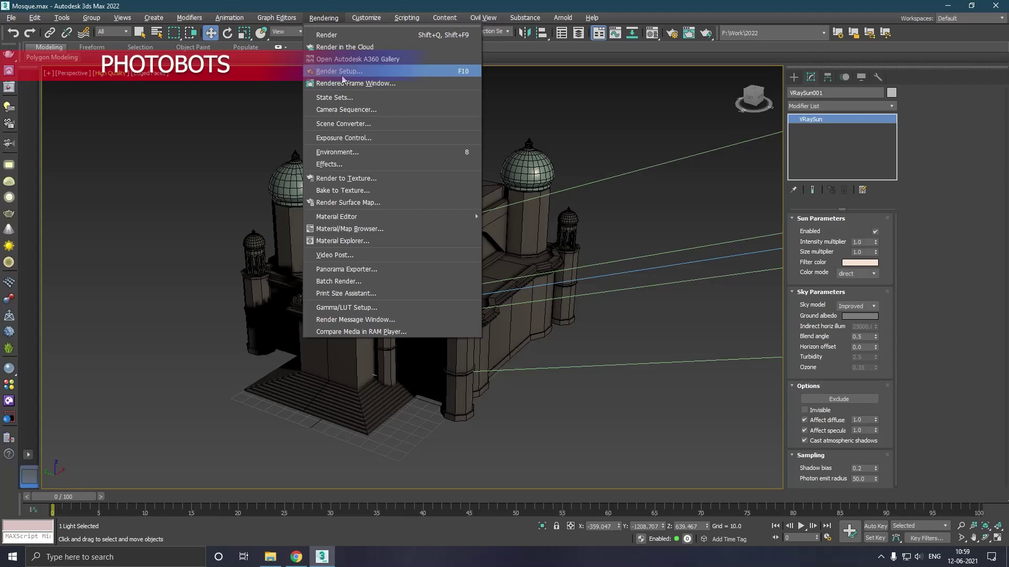
click(344, 71)
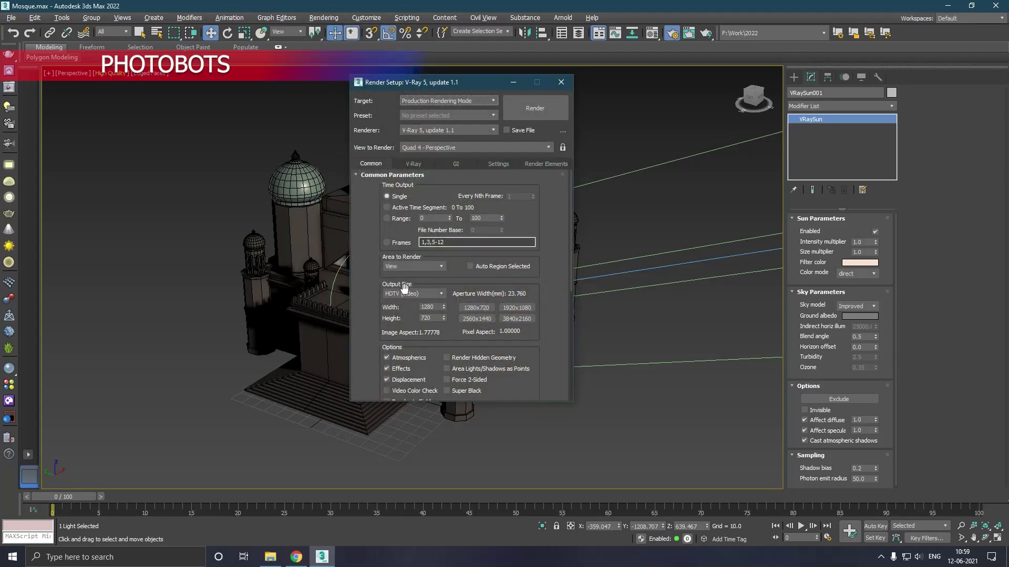
click(517, 308)
Set V-Ray's color mapping type to HSV exponential.
click(428, 164)
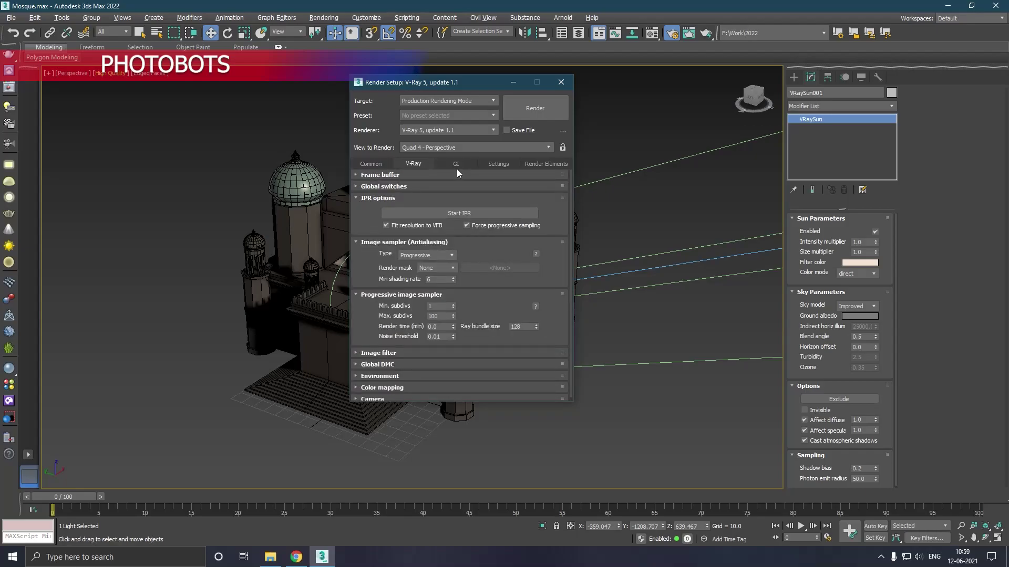
click(414, 387)
click(425, 361)
click(426, 385)
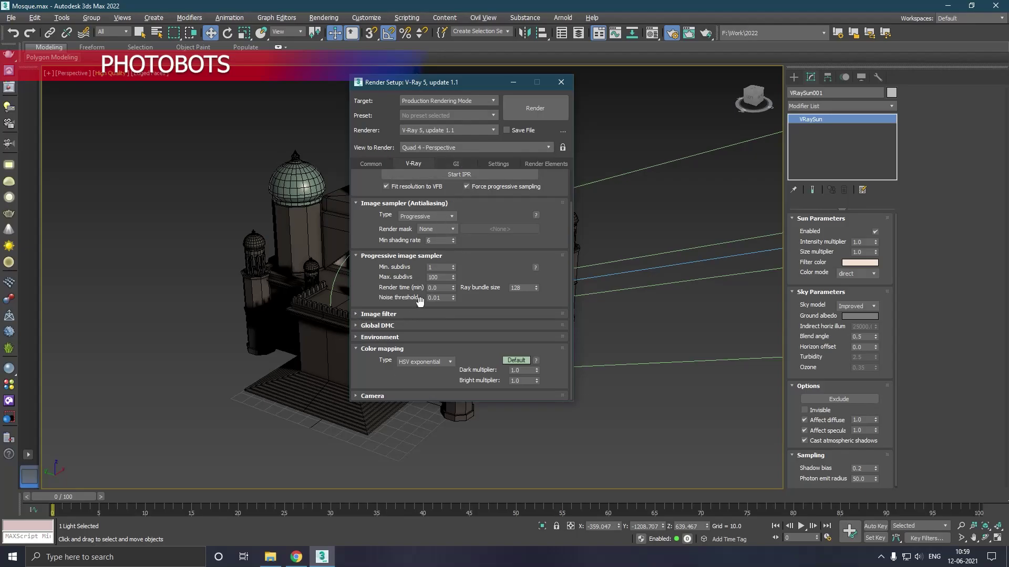
Switch V-Ray's image sampler type to Bucket and set the bucket width to 100.
click(425, 220)
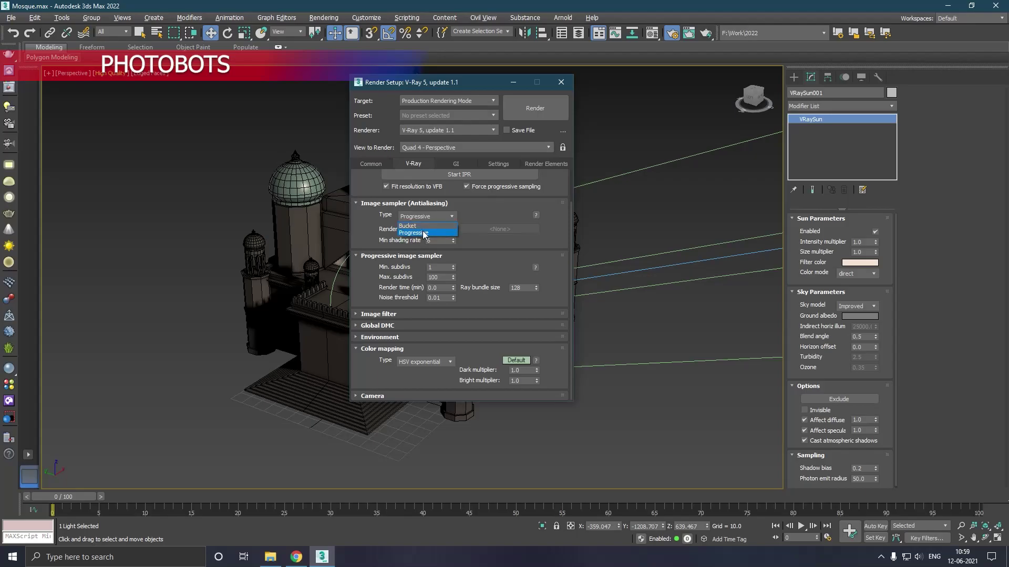
click(415, 226)
click(509, 288)
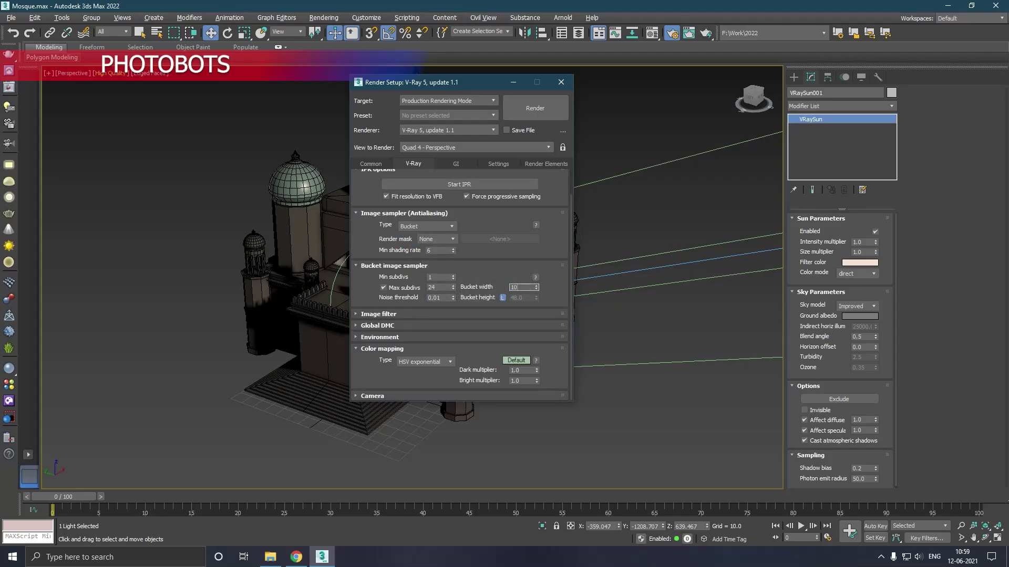
text(100)
click(439, 289)
Check the global illumination settings, close the render settings and render the mosque's perspective view with V-Ray.
click(461, 164)
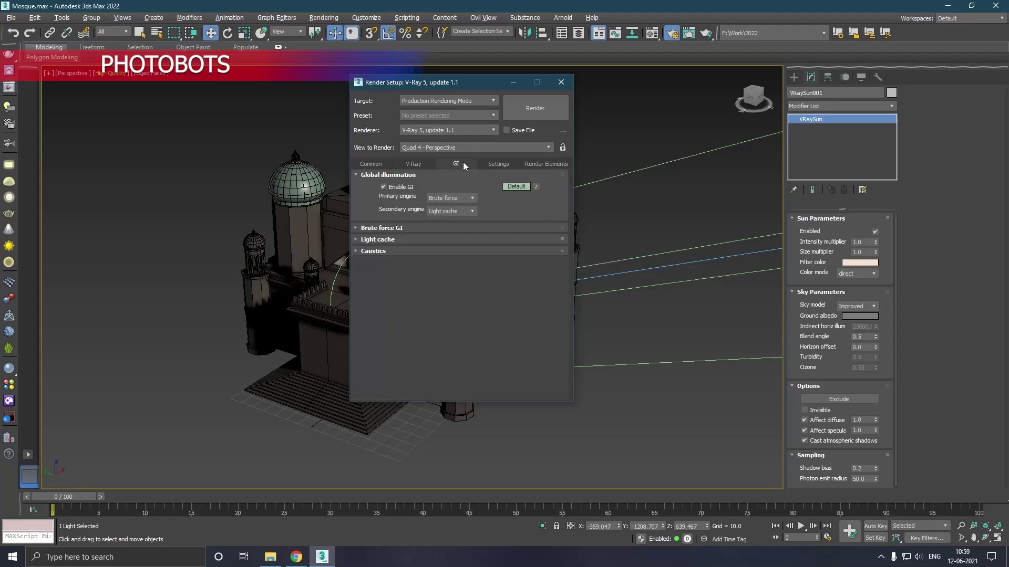
click(560, 84)
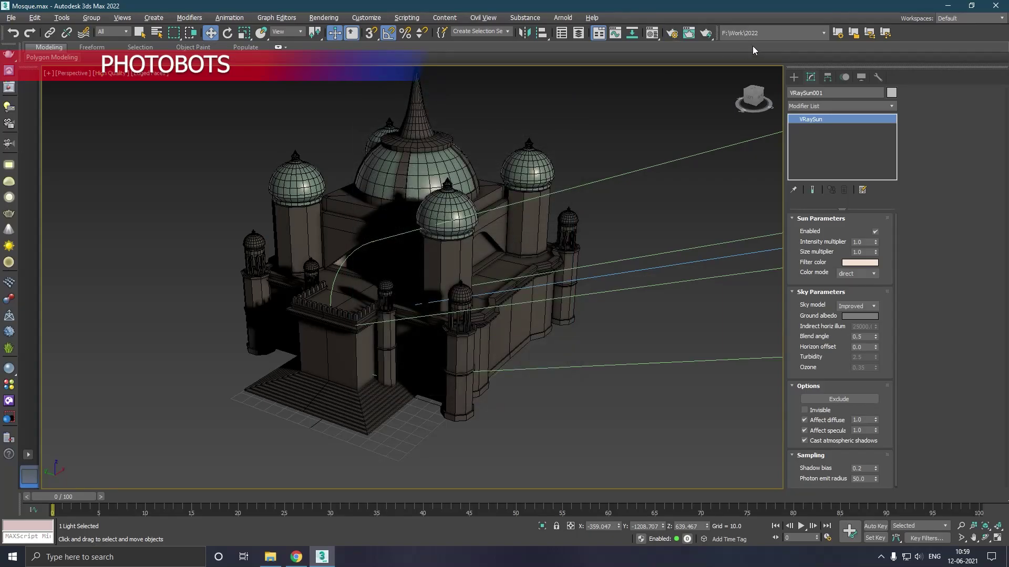
click(706, 33)
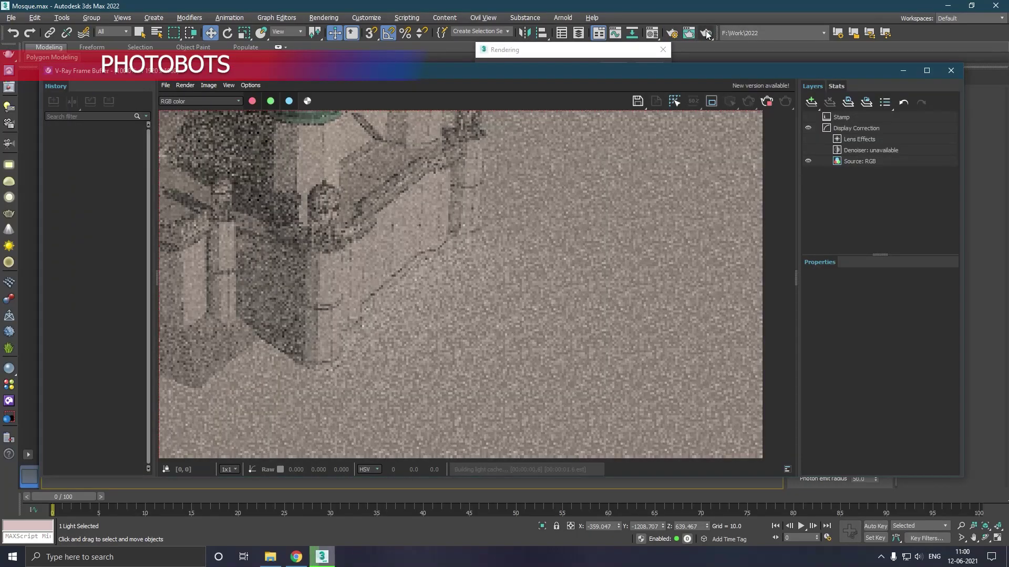
scroll(546, 253, down, 1)
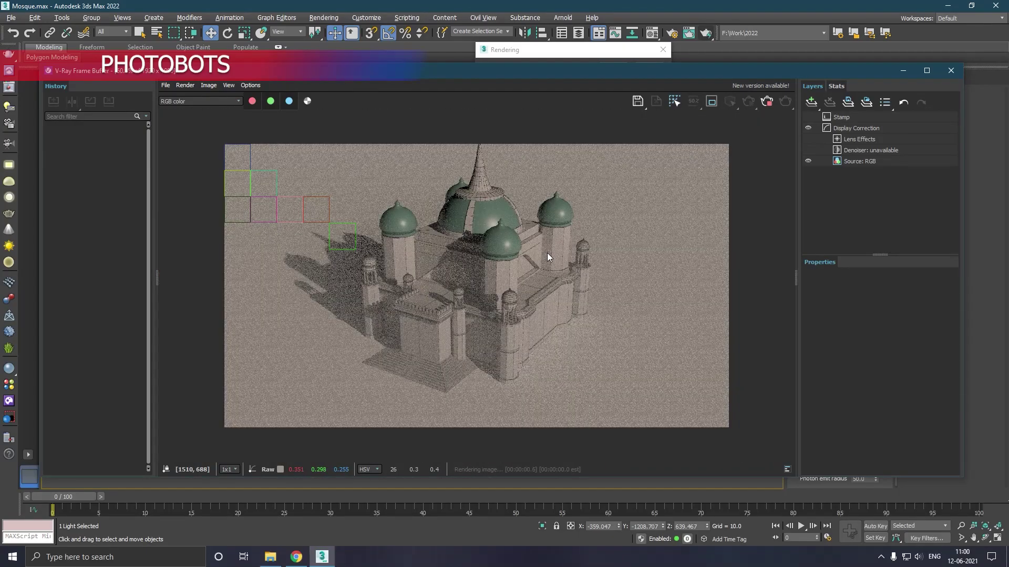